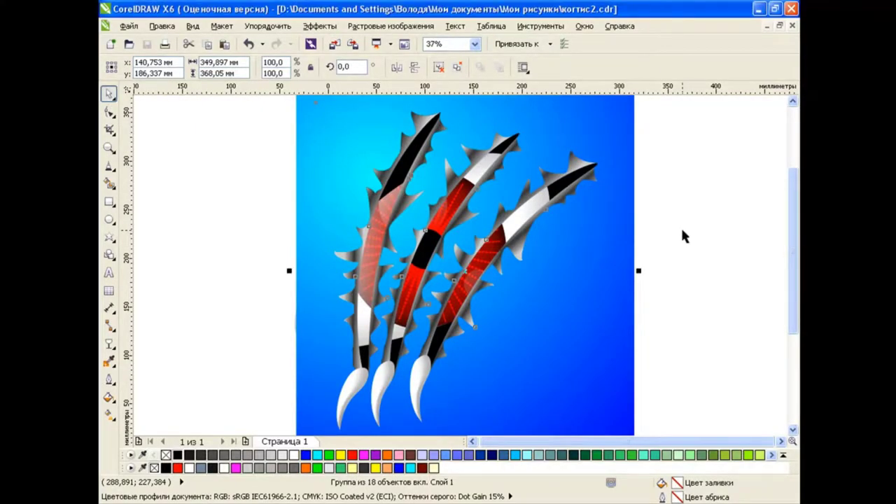
- Deselect the finished claw group by clicking empty canvas
left_click(682, 232)
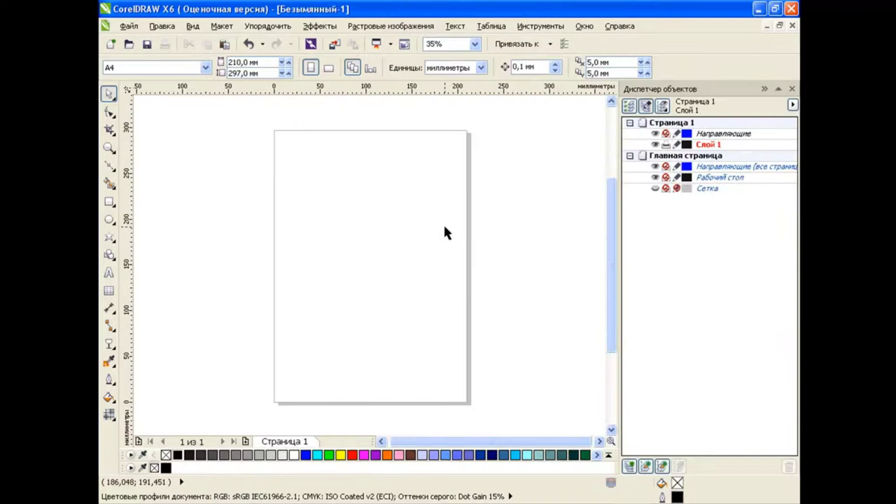
- Draw a large circle and a small black-filled circle at its centre
left_click(110, 219)
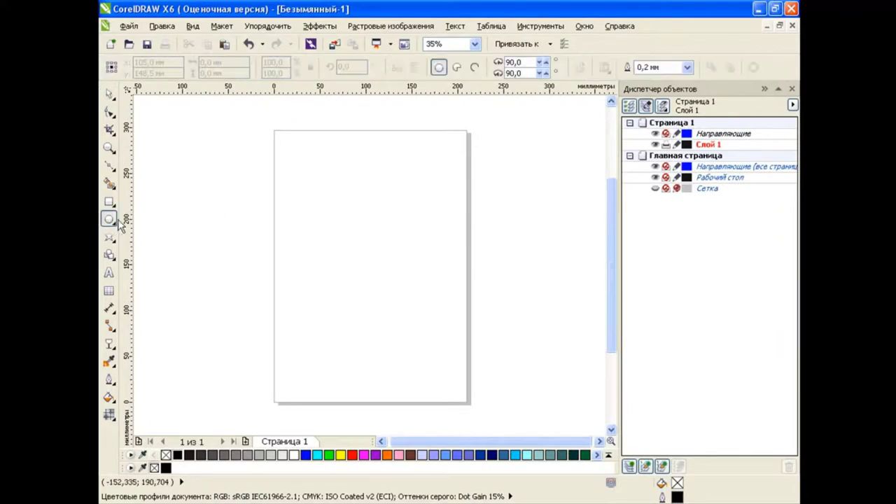
left_click_drag(316, 140, 525, 308)
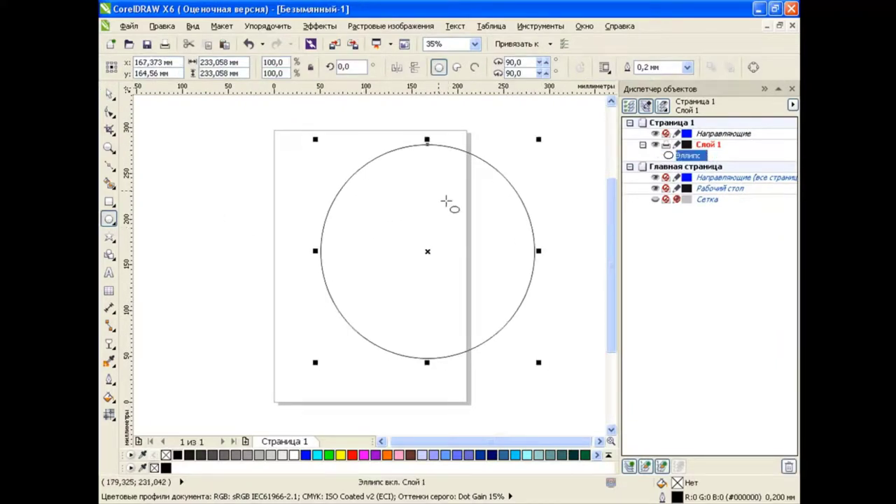
left_click_drag(427, 251, 458, 282)
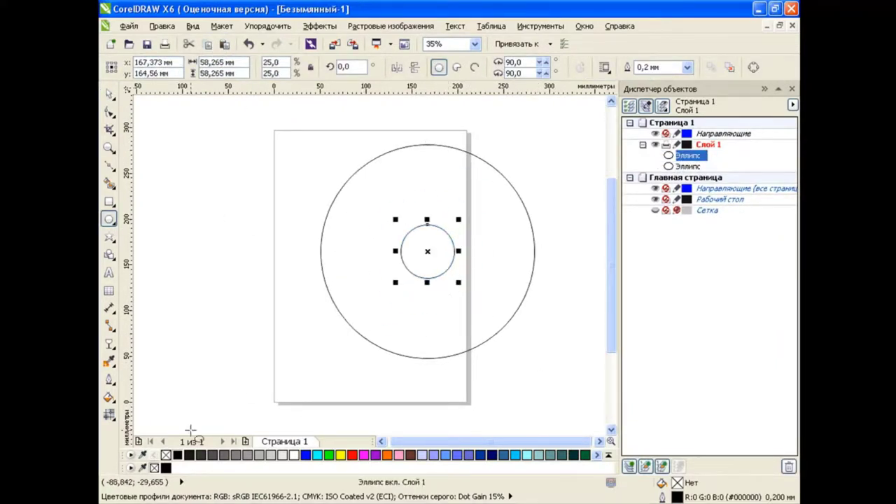
left_click(177, 455)
- Open the large circle's Fountain Fill settings and set the type to Radial
key("space")
left_click(324, 225)
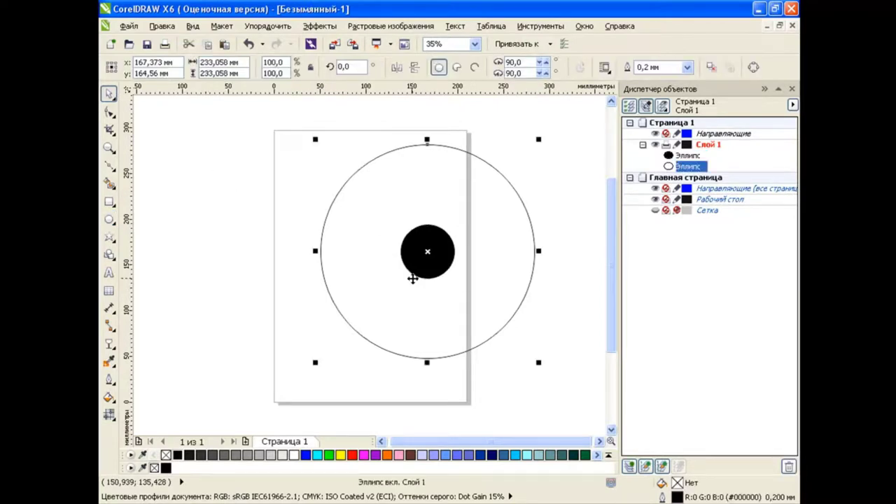
left_click(109, 396)
left_click(183, 413)
left_click(403, 151)
- Apply a custom radial blend with a red end colour and black start colour
left_click(356, 168)
left_click(390, 246)
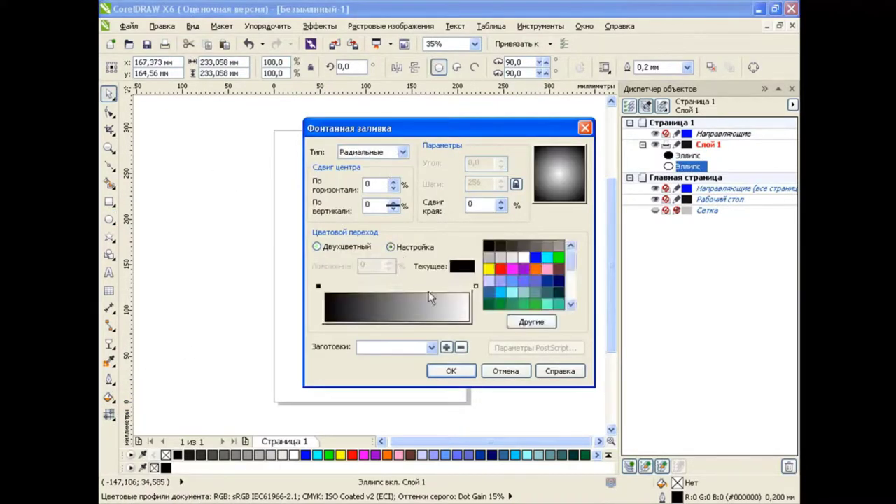
left_click(476, 286)
left_click(499, 270)
left_click(318, 286)
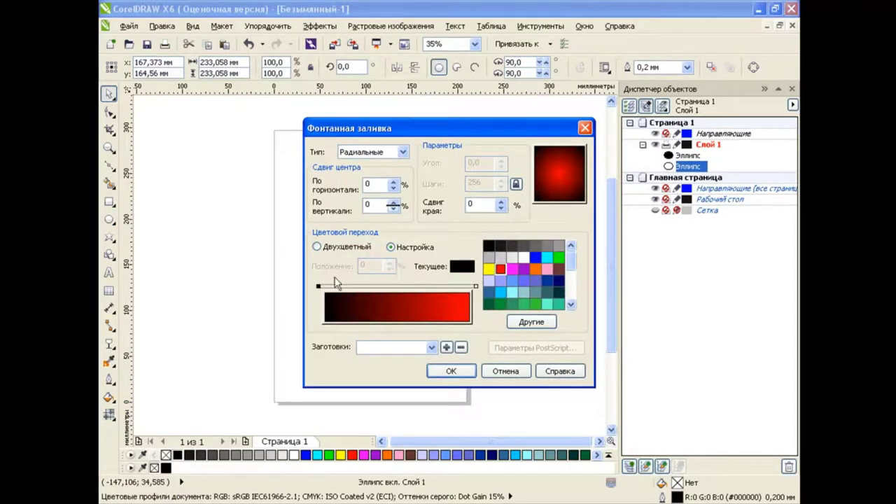
left_click(452, 371)
- Pull the gradient's outer edge inward on the circle, then deselect it
key("g")
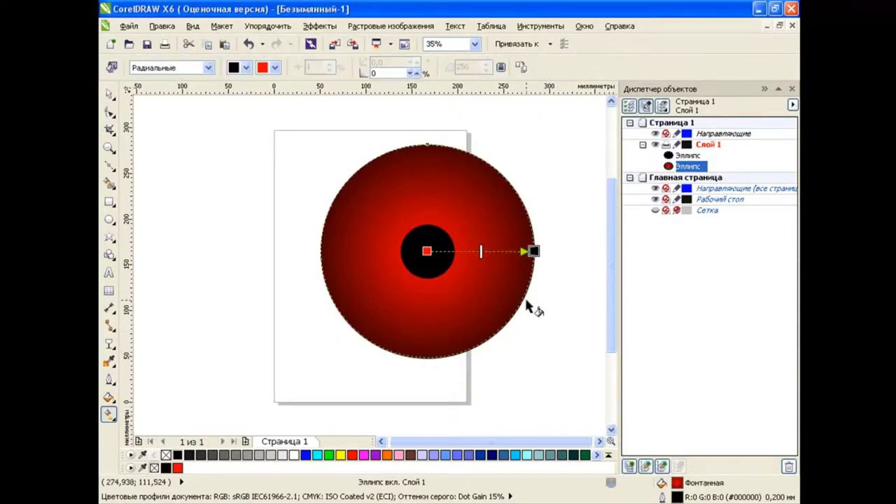
left_click_drag(533, 250, 491, 251)
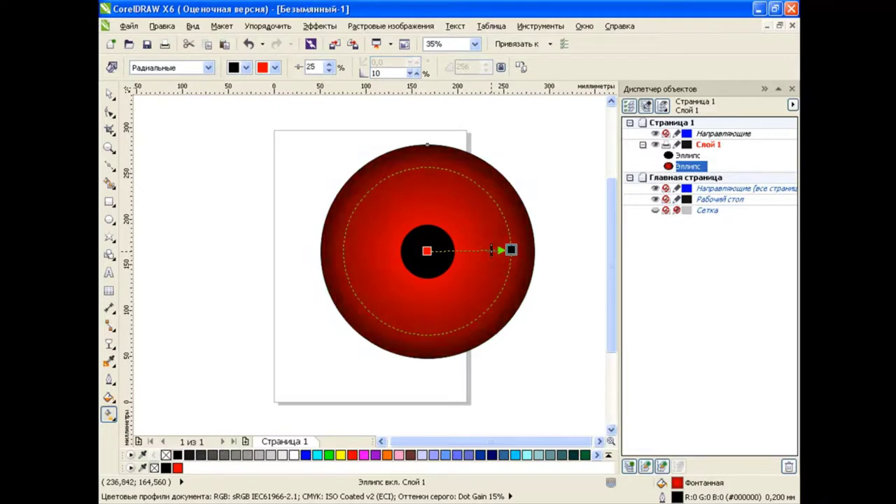
key("space")
left_click(228, 243)
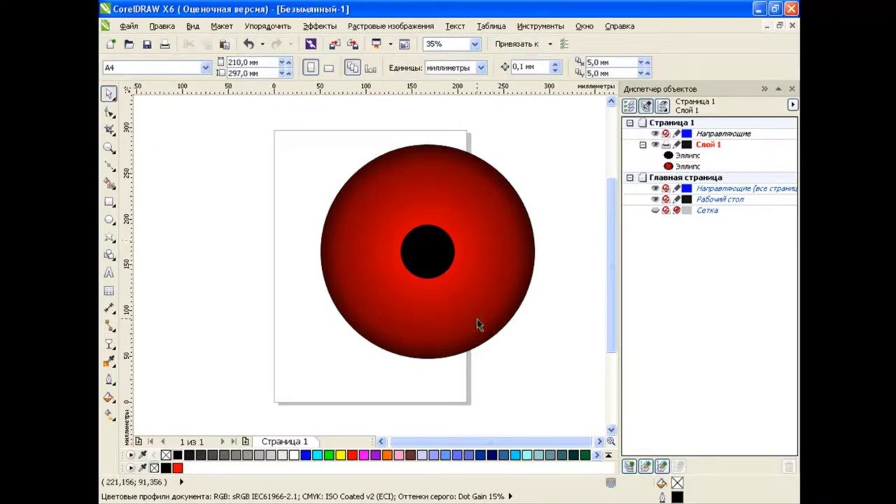
left_click(110, 238)
- Draw a 40-point star and drag it to snap to the red circle's centre
left_click(143, 252)
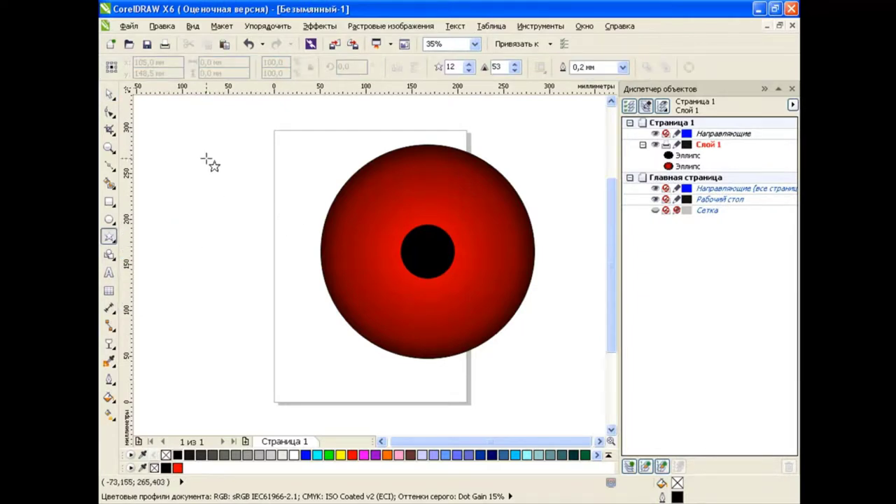
left_click_drag(200, 150, 382, 366)
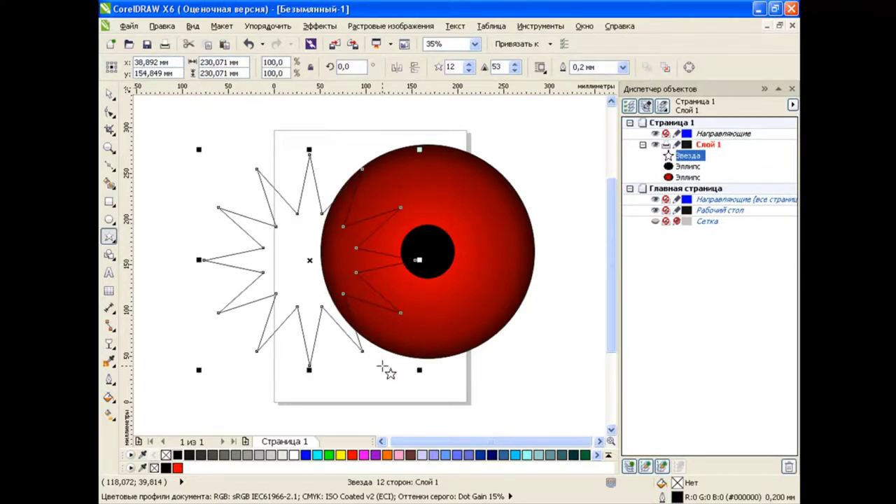
type("40")
key("Return")
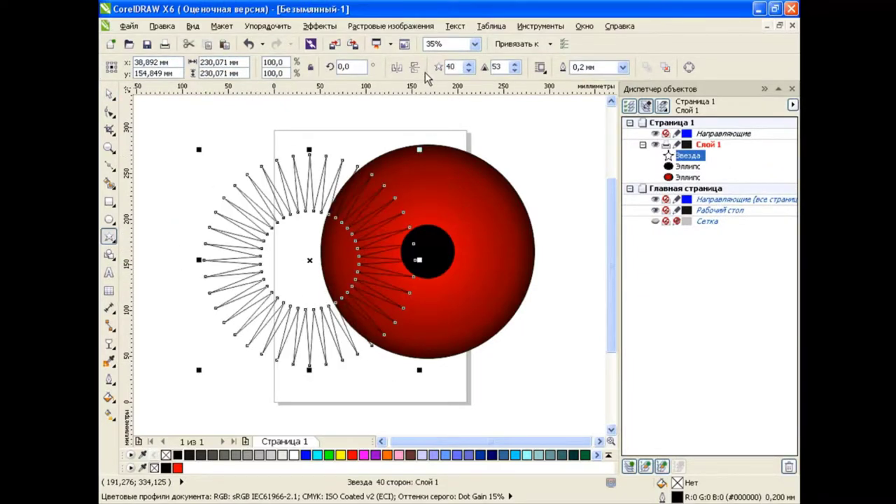
key("space")
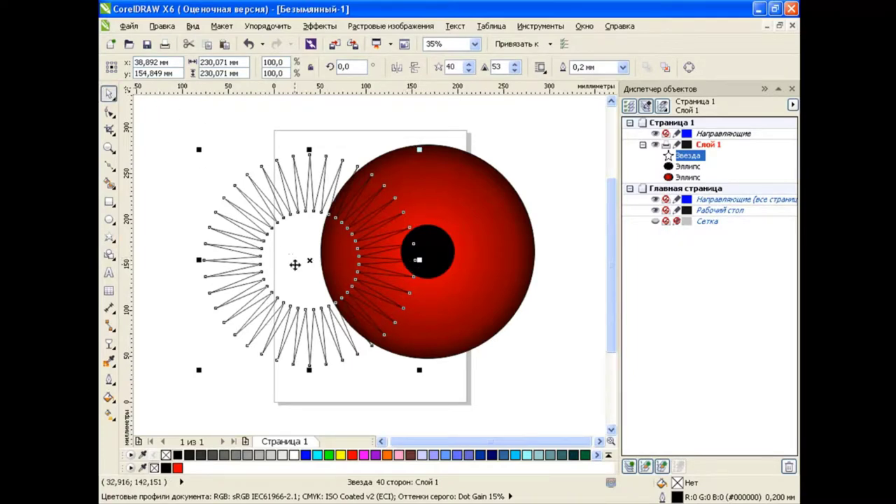
left_click_drag(326, 270, 428, 263)
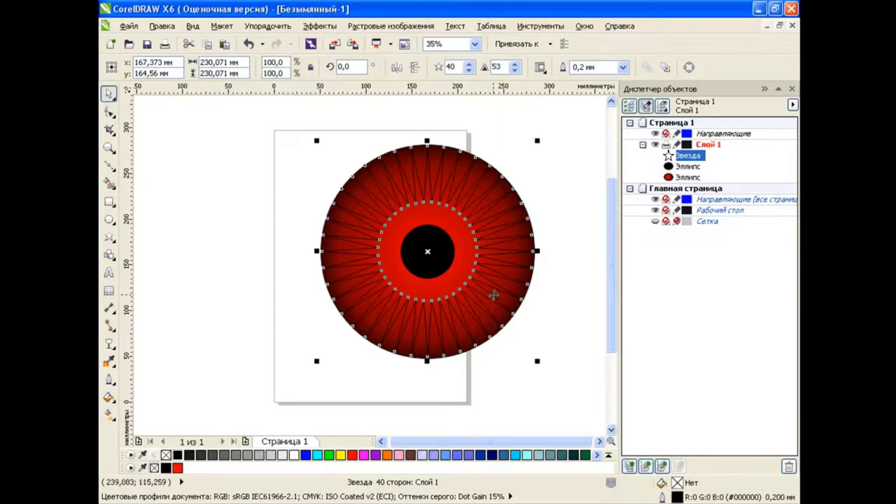
left_click(109, 112)
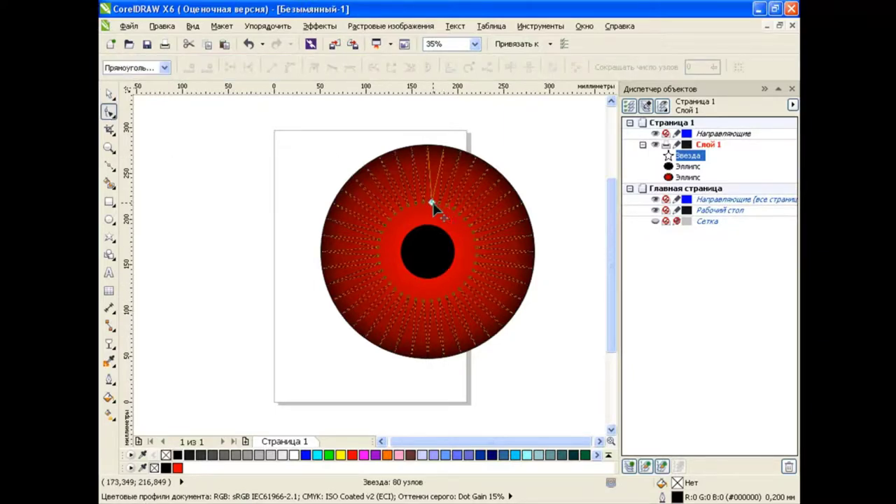
- Drag the star's inner nodes down to the pupil edge
left_click_drag(431, 203, 429, 224)
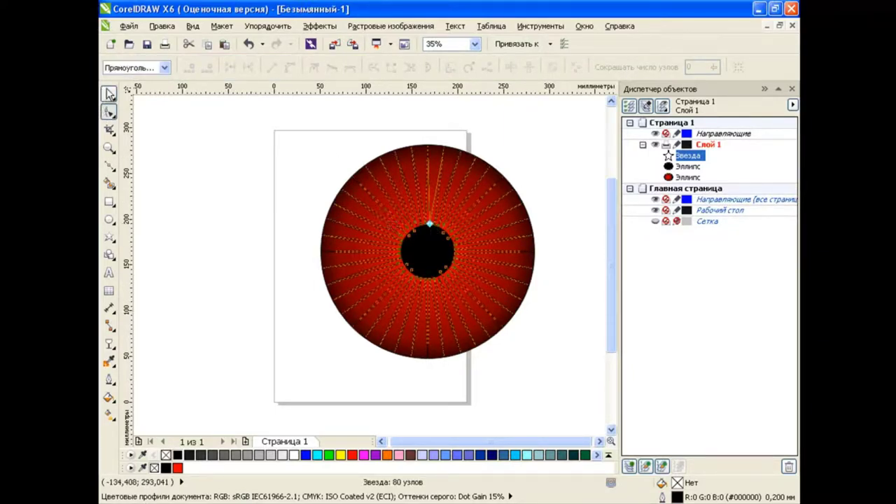
left_click(110, 95)
left_click(111, 343)
left_click(161, 375)
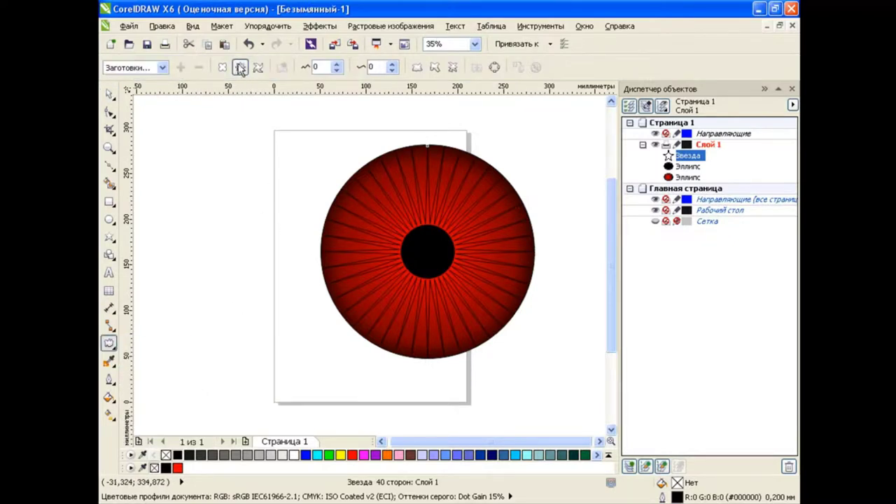
- Apply a zipper distortion to the star with amplitude 5 and frequency 30
left_click(240, 67)
left_click(337, 63)
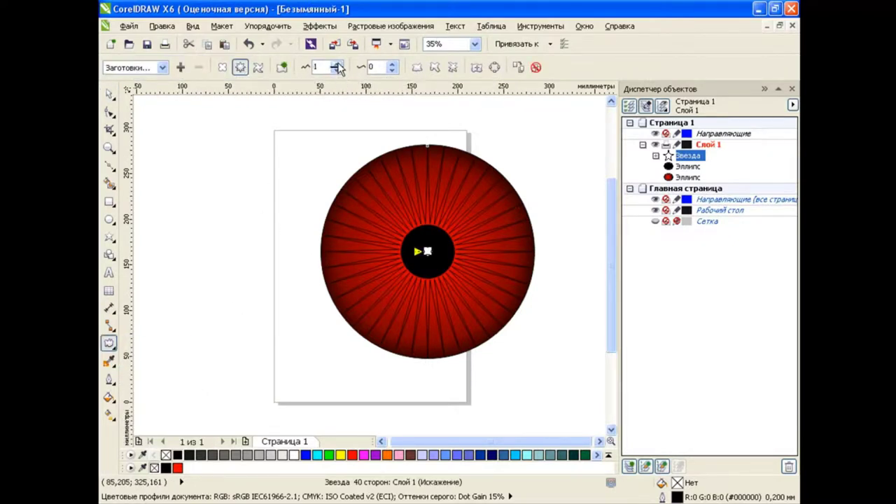
left_click(392, 64)
left_click(393, 64)
left_click(340, 63)
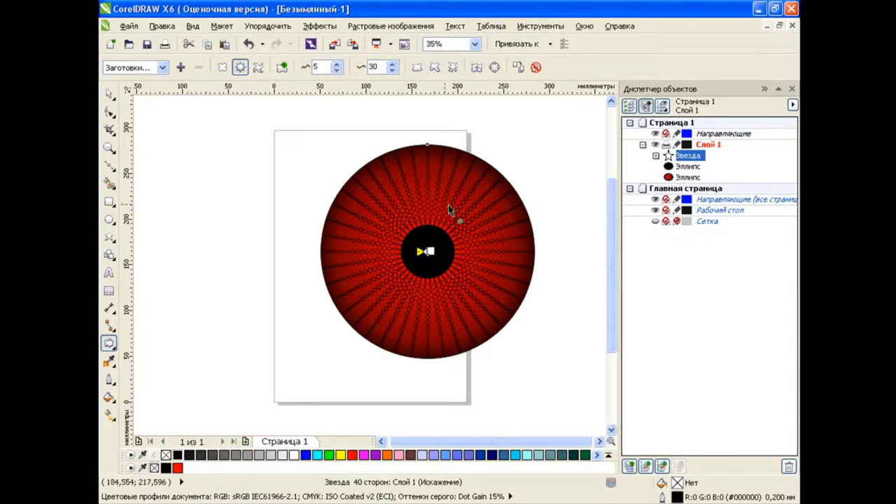
left_click(108, 93)
left_click(250, 296)
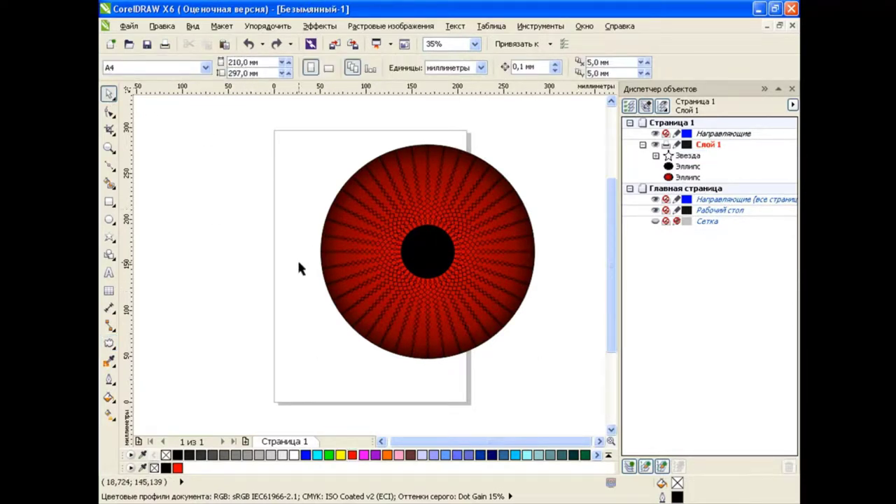
- Fill the star red and send it behind the black pupil
left_click(329, 256)
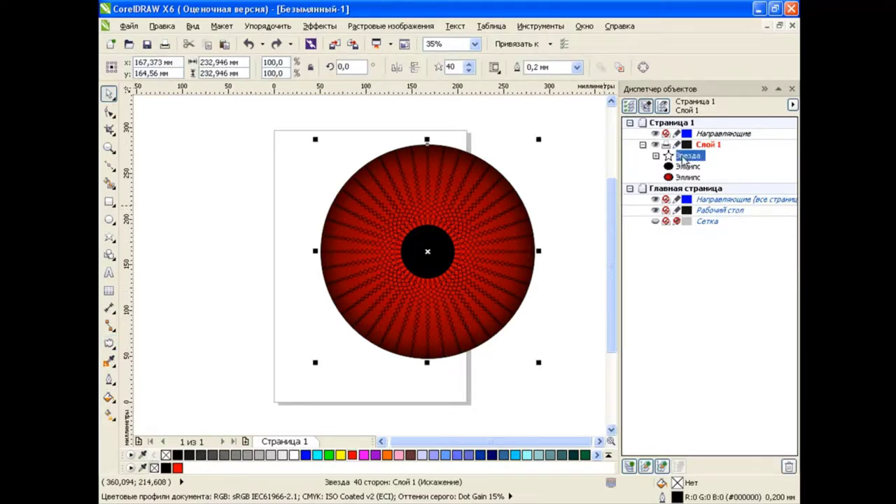
left_click(574, 234)
left_click(497, 231)
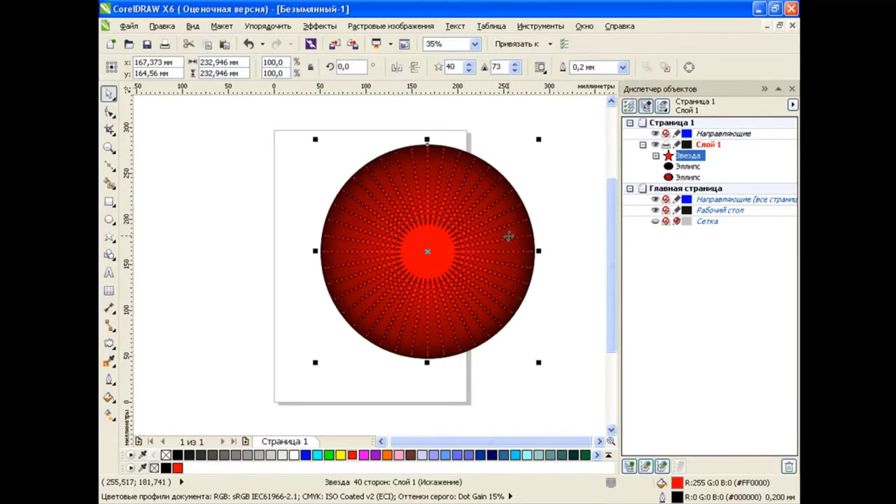
key("ctrl+Page_Down")
- Remove the star's outline and shrink it to 94.3%
left_click(564, 208)
left_click(439, 203)
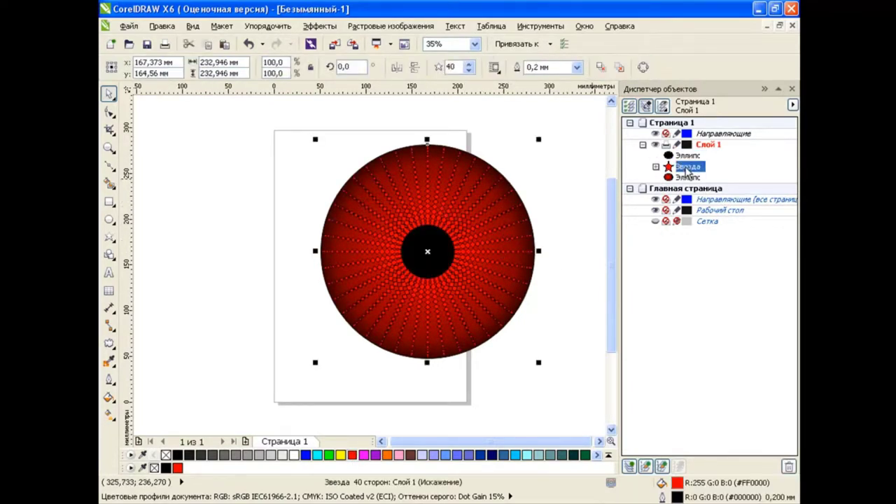
right_click(164, 456)
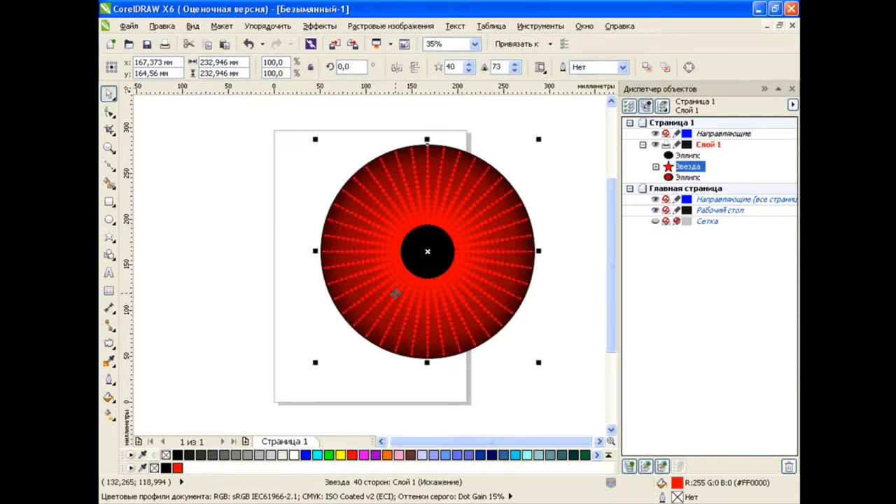
left_click_drag(538, 139, 532, 146)
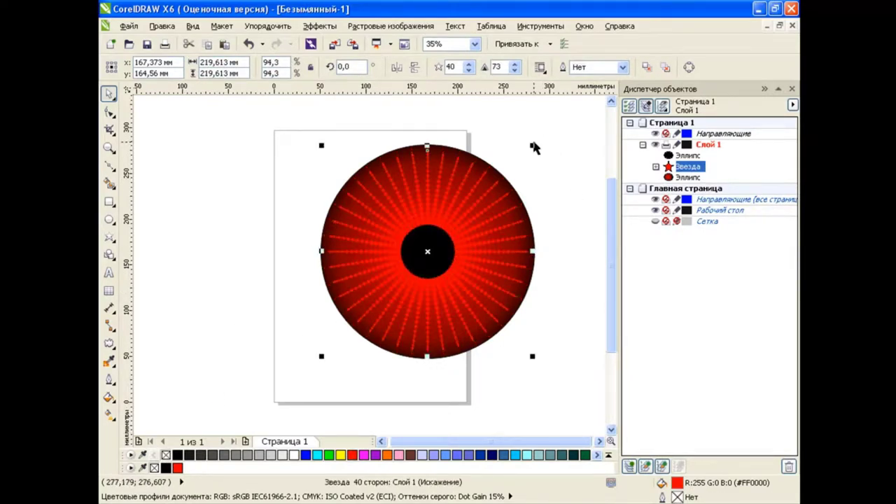
left_click(586, 234)
- Draw a white-filled circle over the top of the eye
left_click(108, 220)
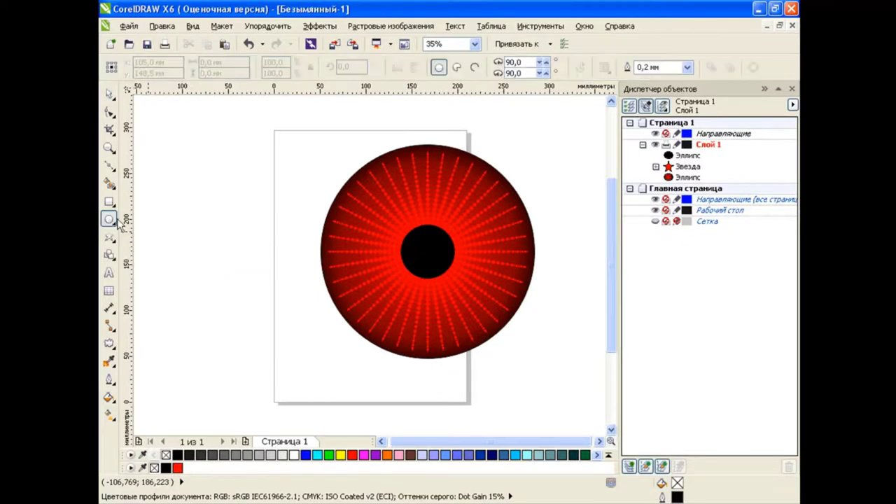
left_click_drag(380, 127, 481, 228)
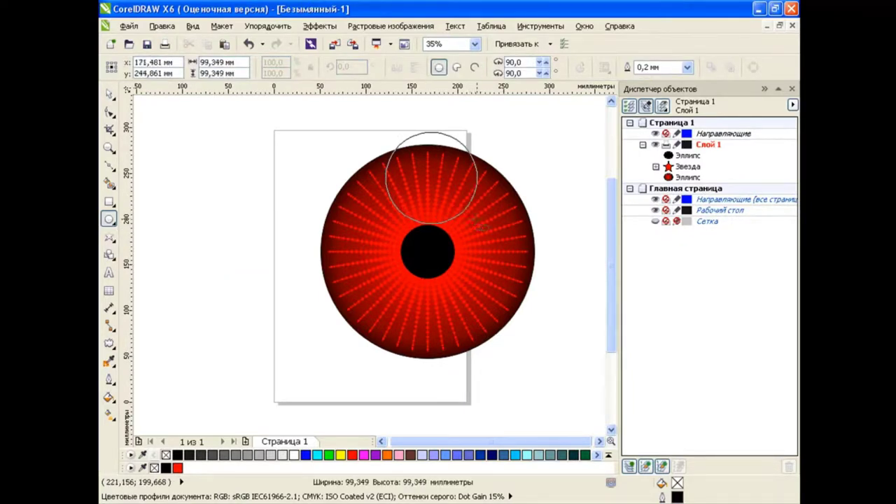
left_click_drag(431, 177, 426, 191)
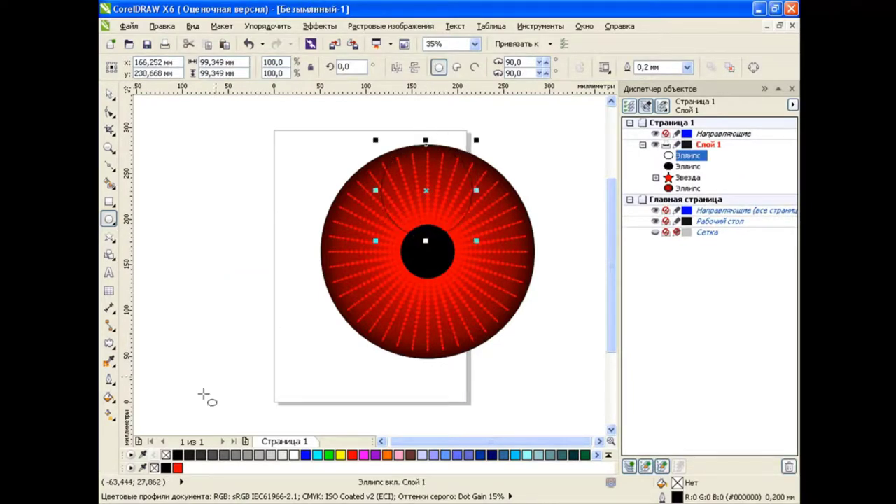
left_click(292, 455)
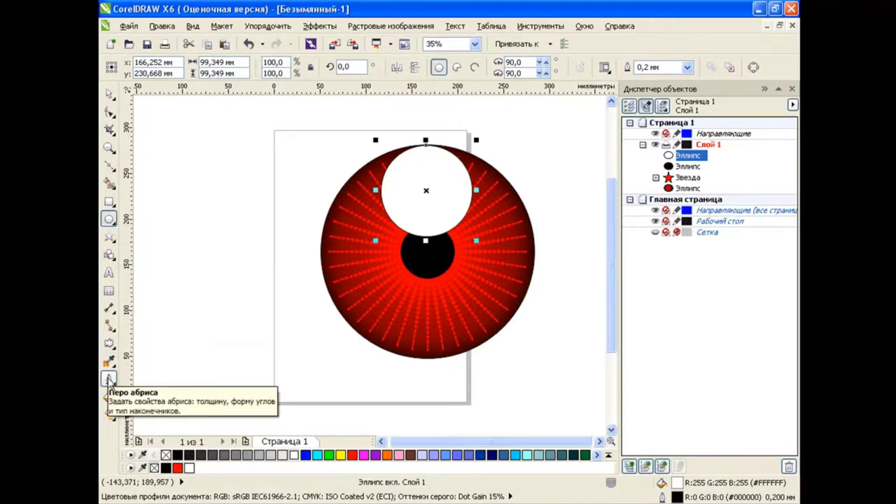
- Give the white circle a vertical linear transparency fade as a soft highlight
left_click(111, 344)
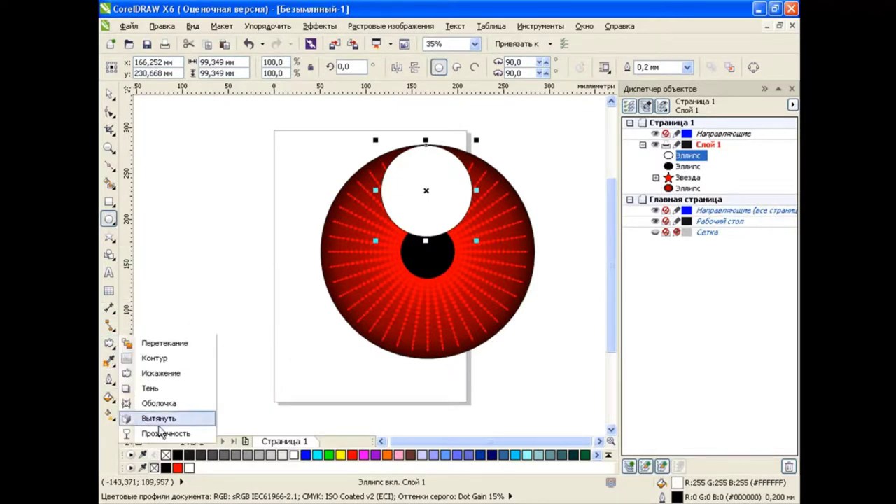
left_click(150, 432)
left_click_drag(422, 122, 423, 225)
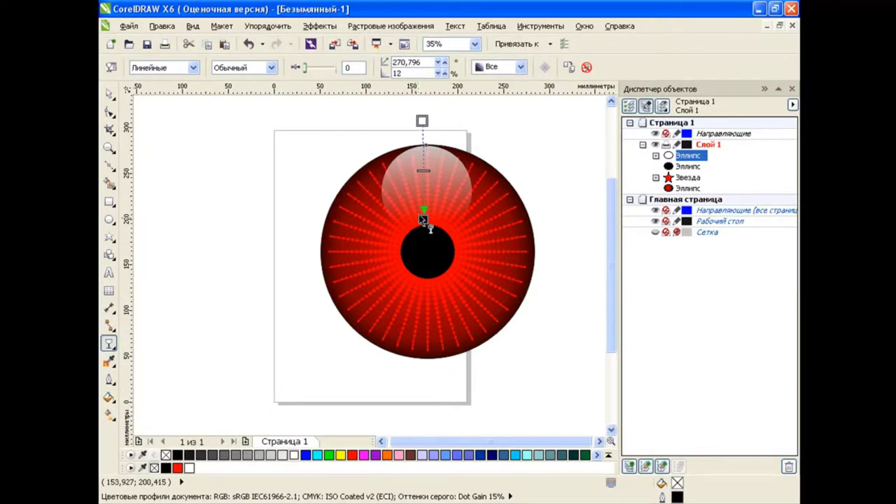
left_click_drag(422, 122, 425, 106)
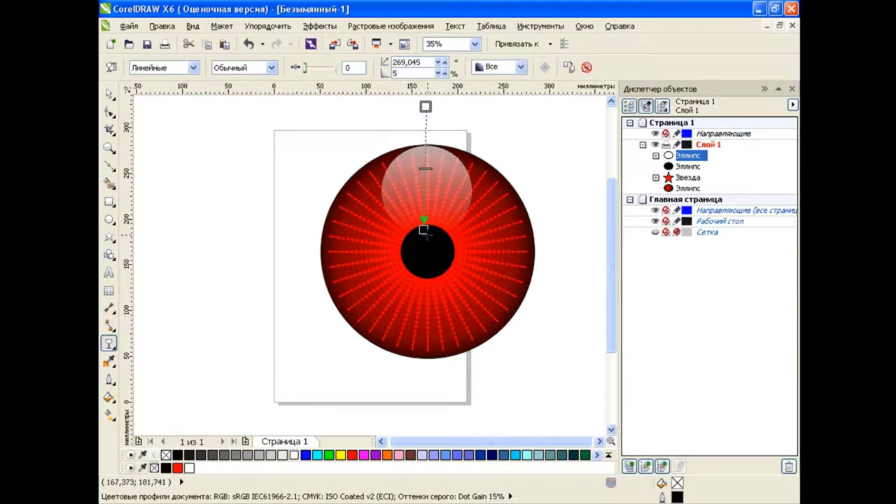
left_click_drag(423, 230, 427, 230)
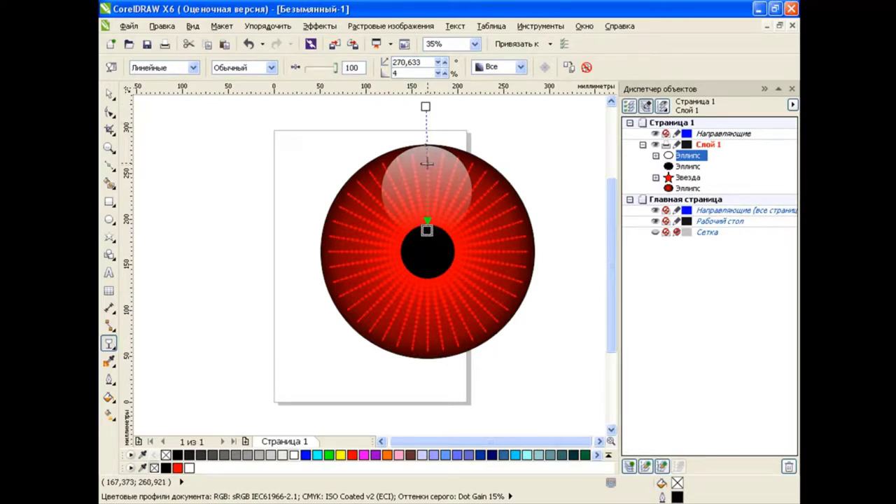
key("space")
left_click(224, 215)
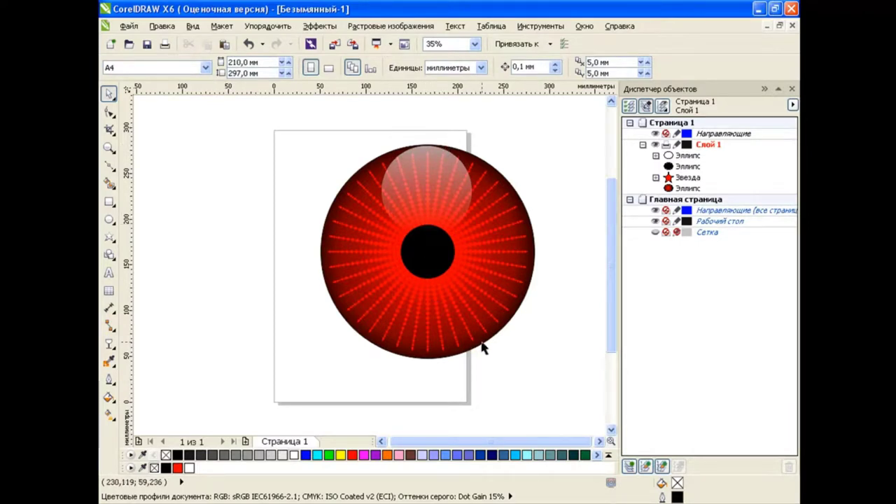
- Draw a small freehand curve near the eye and delete it
left_click(108, 166)
left_click(140, 160)
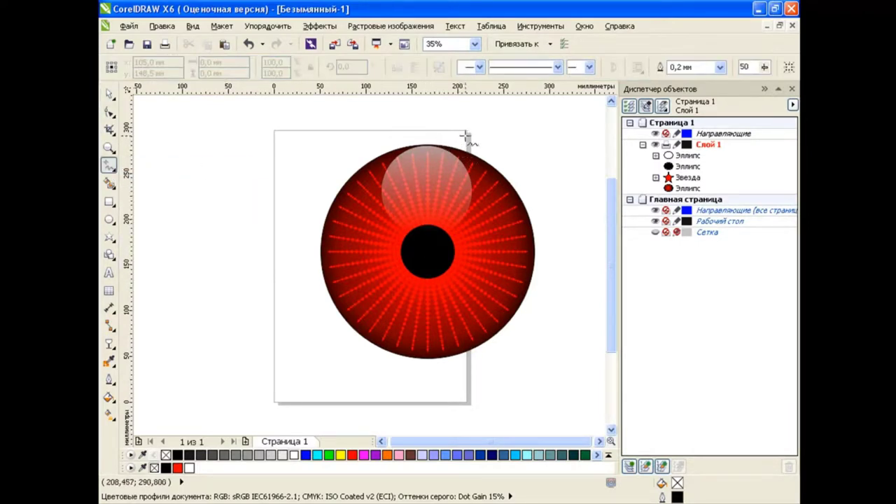
left_click_drag(465, 134, 468, 134)
key("space")
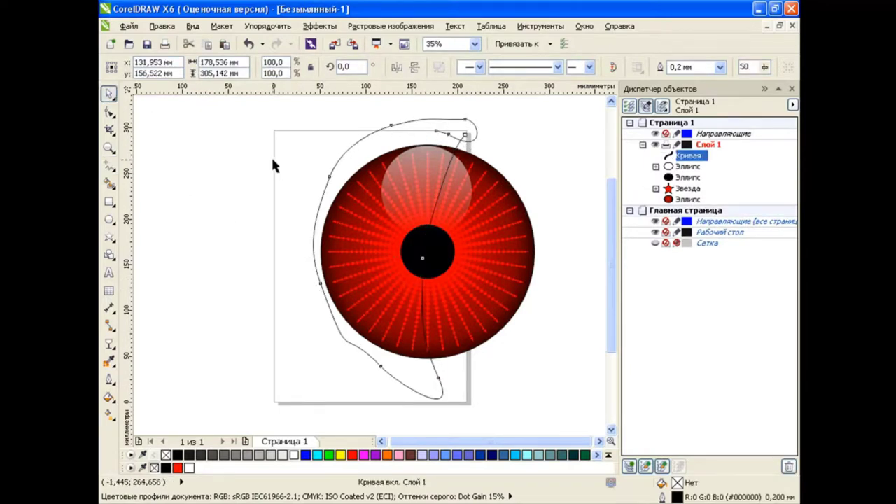
key("Delete")
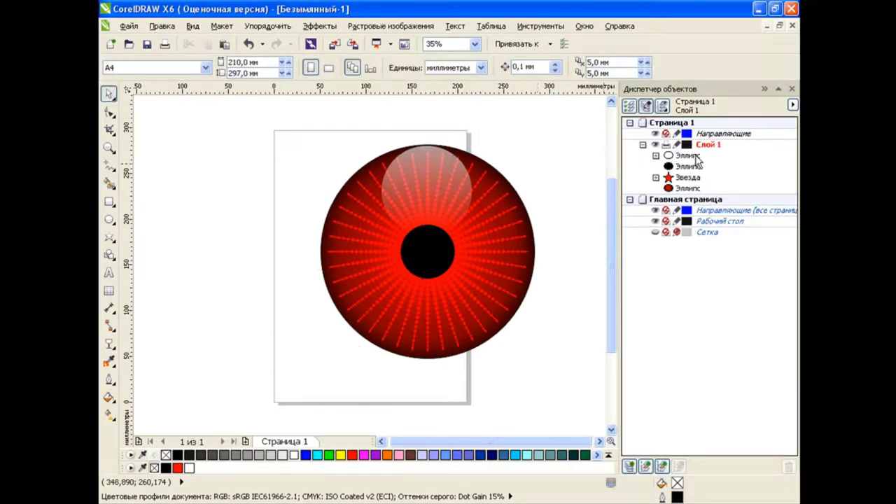
- Duplicate the outer red circle, cut the other eye parts, and leave the copy unfilled
left_click(689, 155)
left_click(685, 187)
key("ctrl+c")
key("ctrl+v")
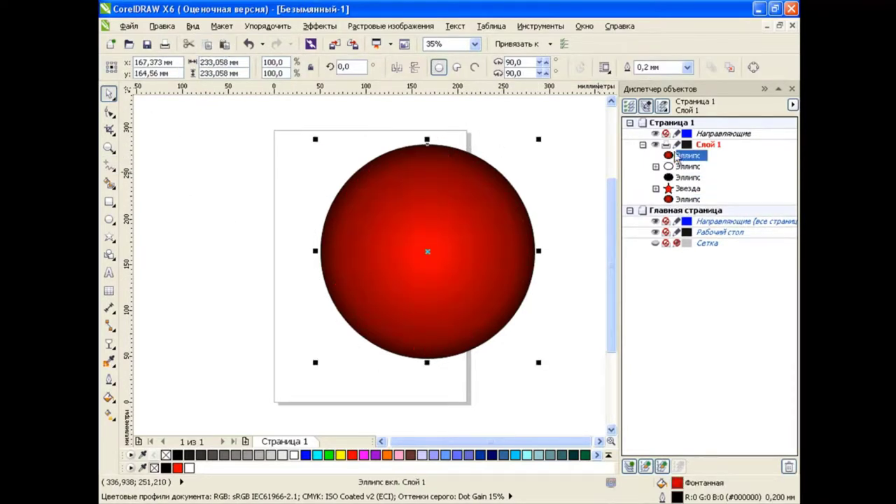
left_click(688, 166)
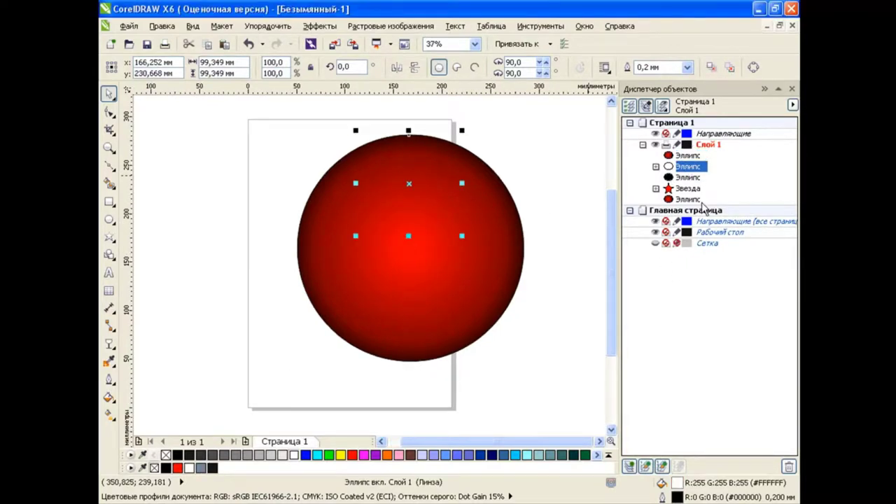
left_click(695, 201, "shift")
left_click(187, 43)
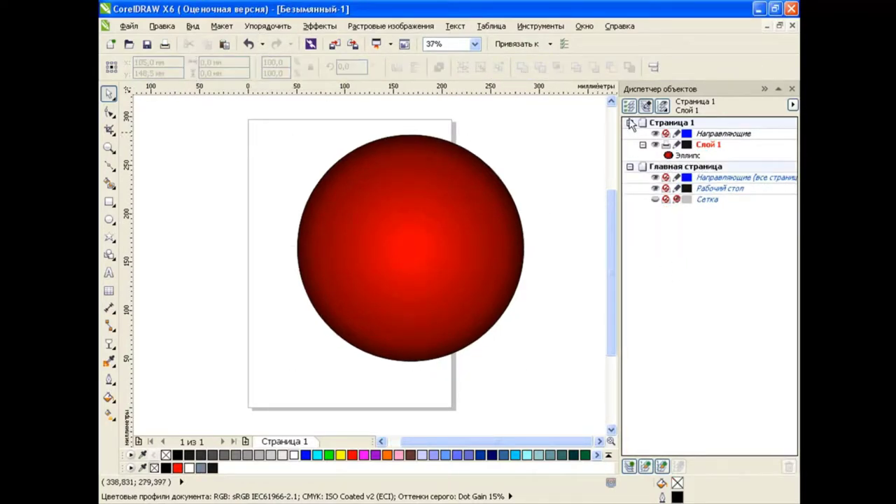
left_click(473, 230)
left_click(166, 455)
- Draw a Bezier curve bending down through the outline circle
left_click(158, 221)
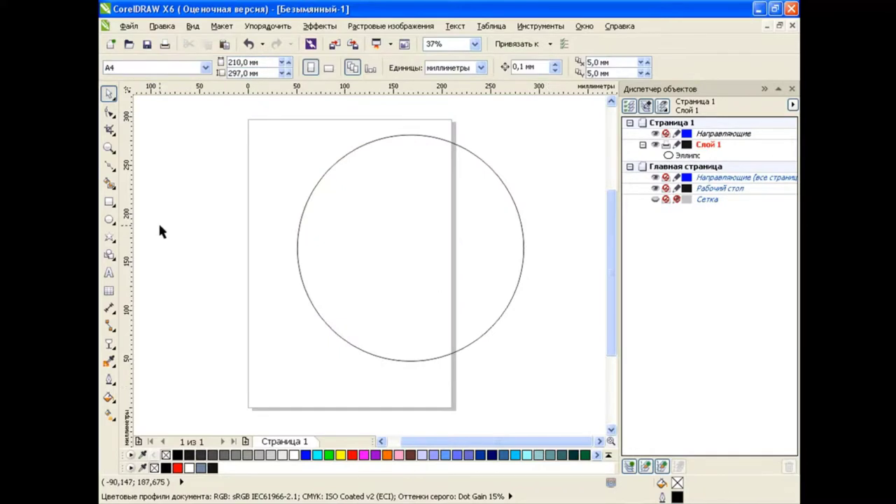
left_click(109, 164)
left_click(416, 119)
mouse_move(424, 371)
left_mouse_down()
mouse_move(511, 429)
mouse_move(503, 391)
left_mouse_up()
left_click_drag(610, 330, 610, 250)
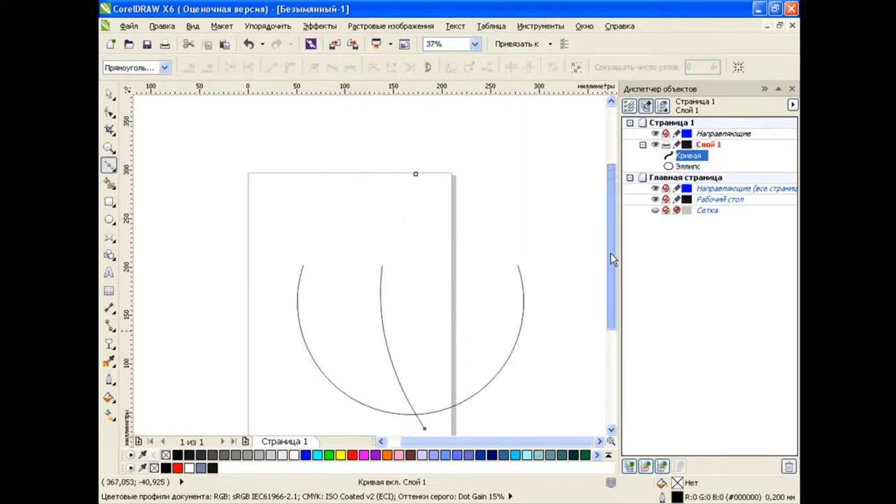
- Smart Fill the circle's left part into a crescent and delete the helper curve and circle
left_click(109, 183)
left_click(357, 261)
key("space")
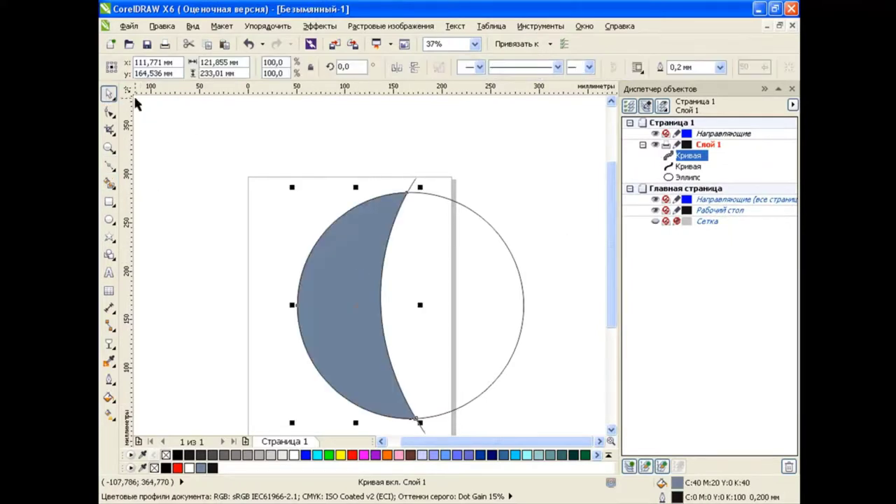
left_click(697, 168)
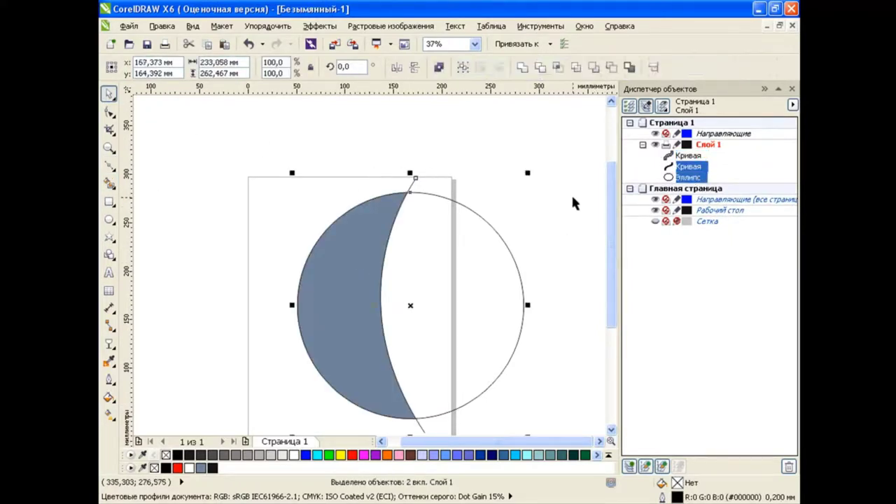
key("Delete")
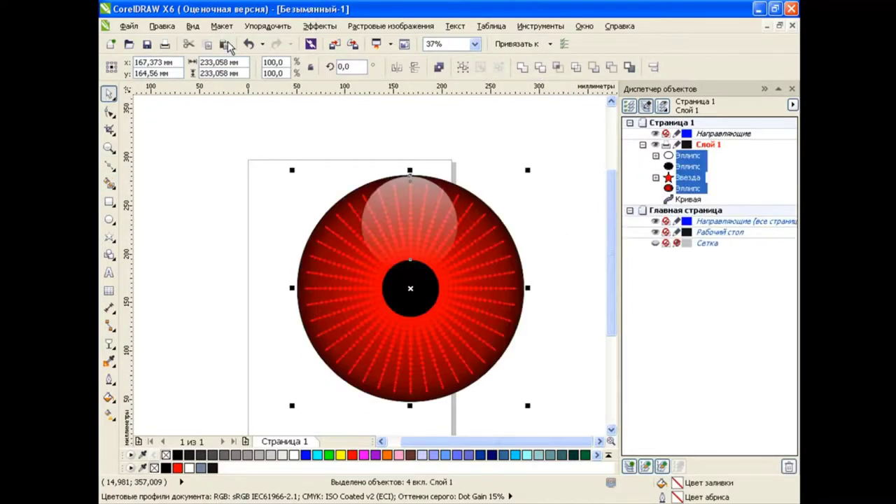
- Move the crescent above the eye parts, fill it white, and fade it with linear transparency
left_click_drag(687, 200, 664, 172)
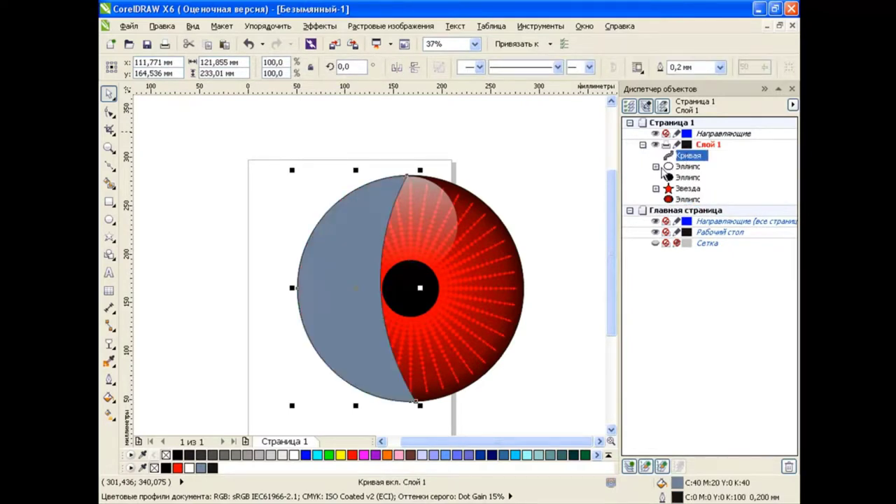
left_click(293, 455)
left_click(109, 343)
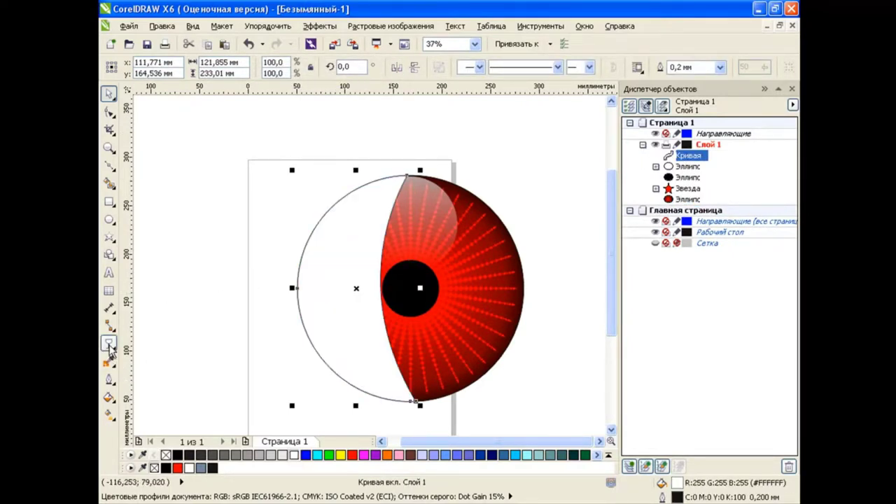
left_click_drag(262, 205, 384, 256)
left_click_drag(262, 205, 262, 219)
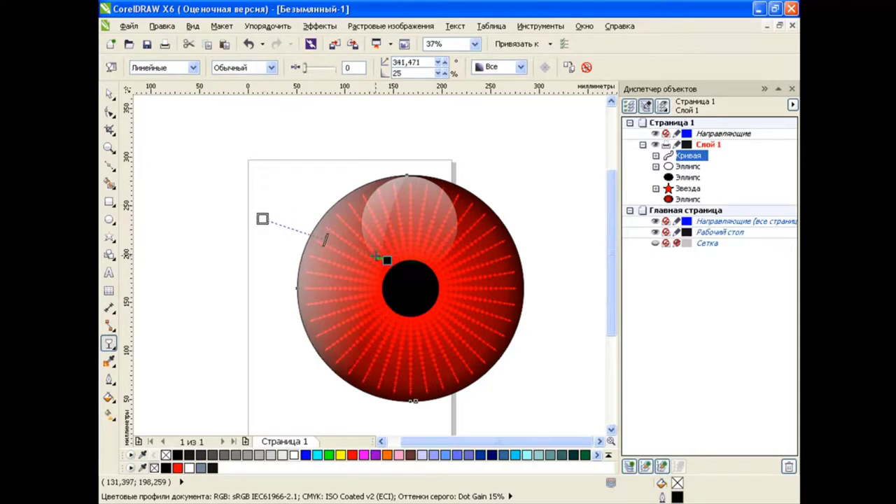
left_click_drag(382, 258, 376, 250)
mouse_move(262, 219)
left_mouse_down()
mouse_move(269, 210)
mouse_move(265, 220)
left_mouse_up()
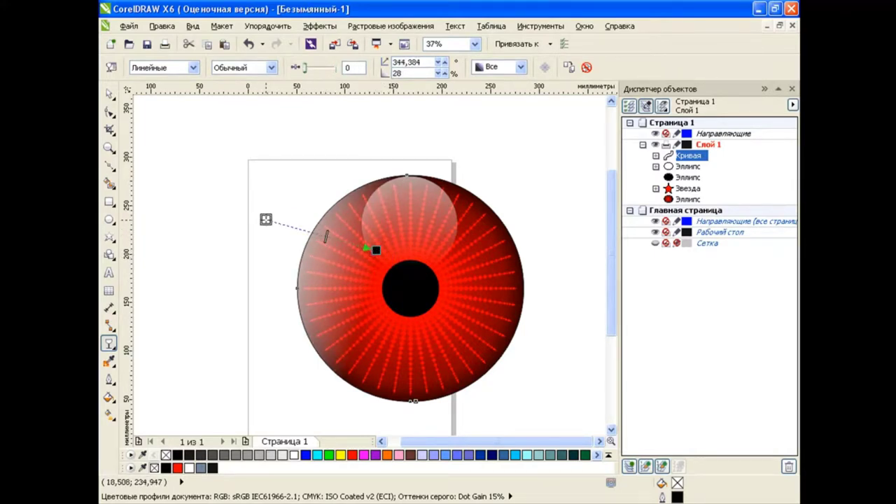
left_click_drag(374, 270, 387, 259)
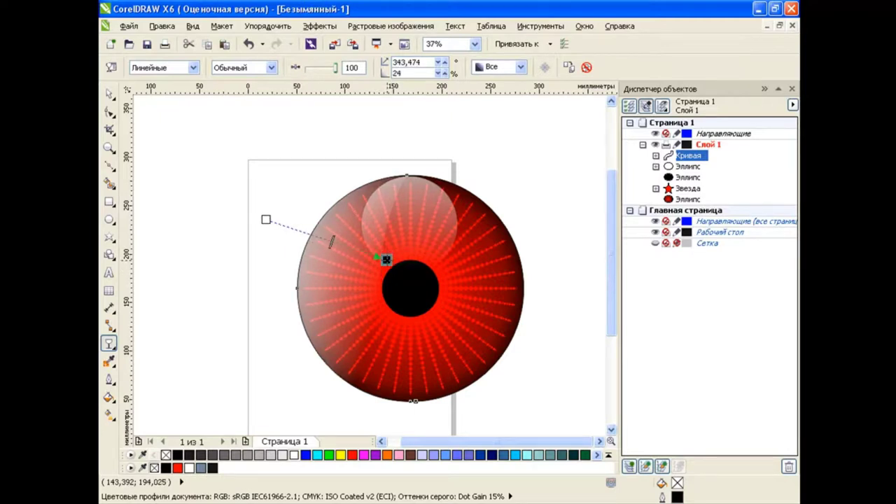
left_click(109, 93)
scroll(611, 250, "down", 1)
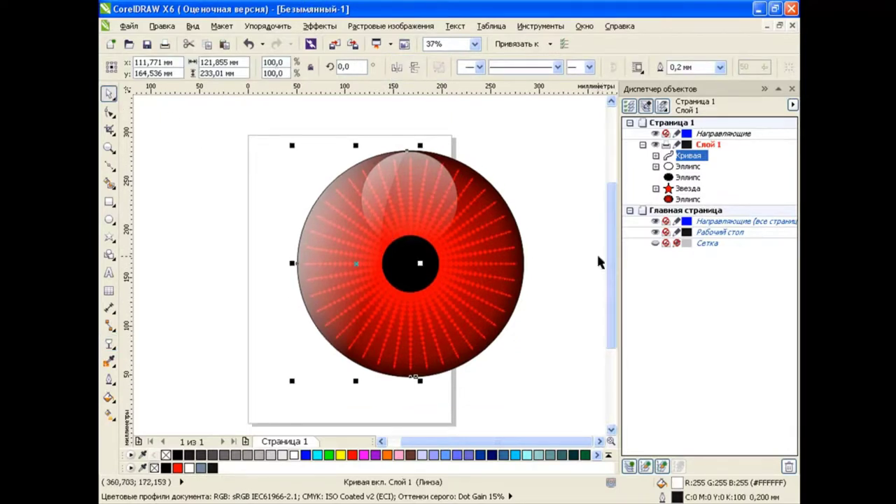
- Draw a small white circle at the eye's lower right with reduced uniform transparency
left_click(109, 218)
left_click_drag(443, 308, 492, 355)
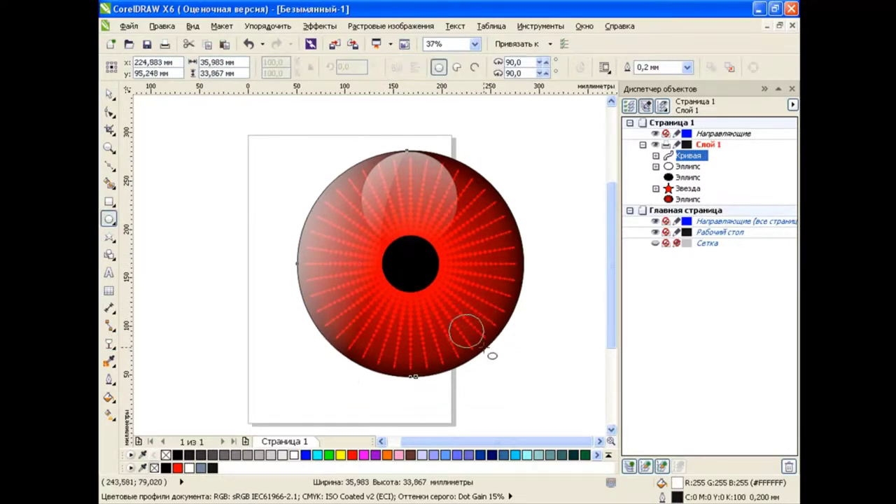
left_click(293, 454)
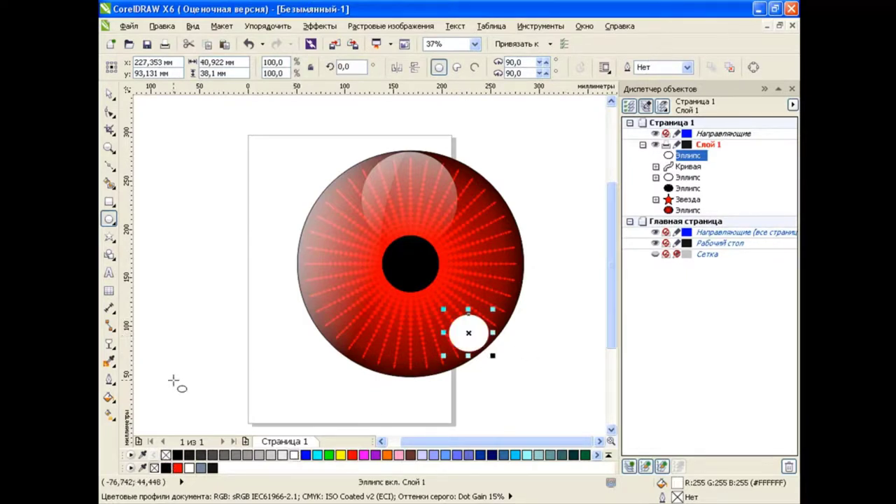
left_click(109, 343)
left_click(192, 68)
left_click(158, 85)
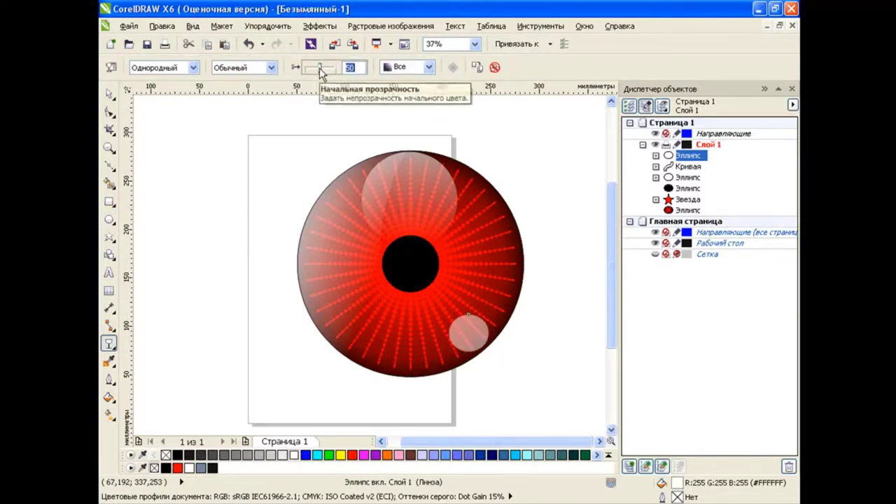
left_click_drag(324, 67, 333, 68)
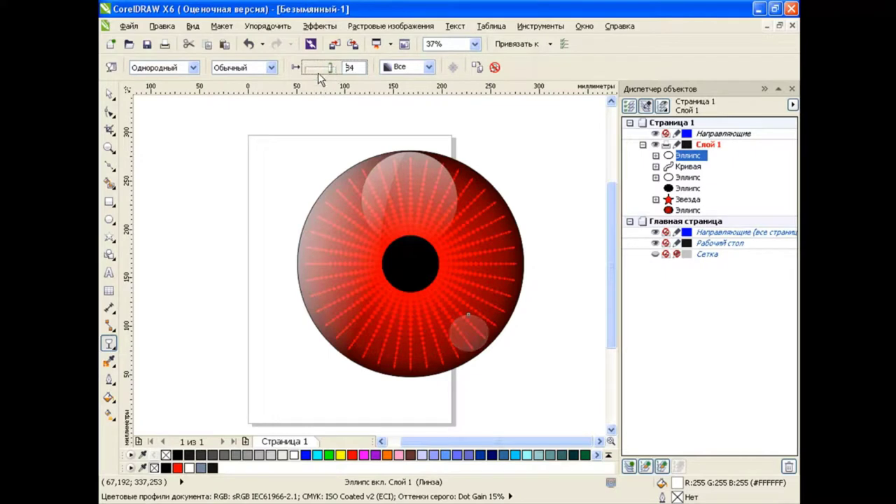
key("space")
- Group the six eye parts, shrink the group and move it off the page at top right
left_click_drag(260, 131, 546, 406)
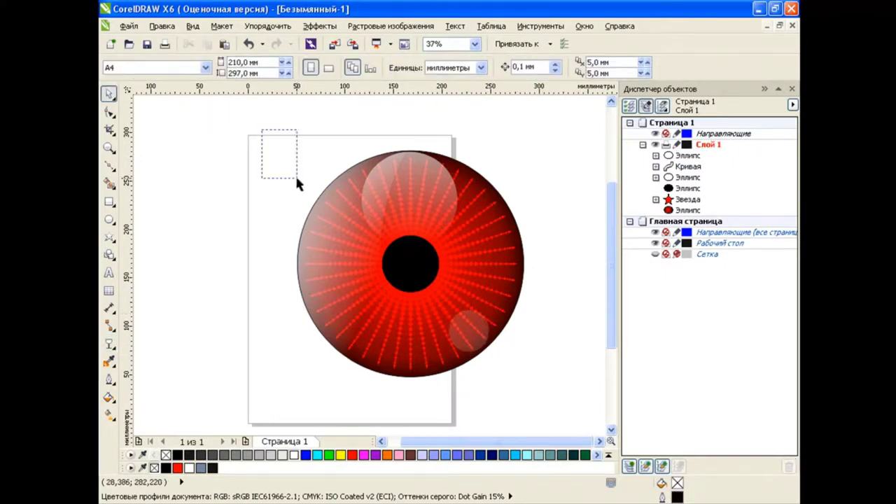
key("ctrl+g")
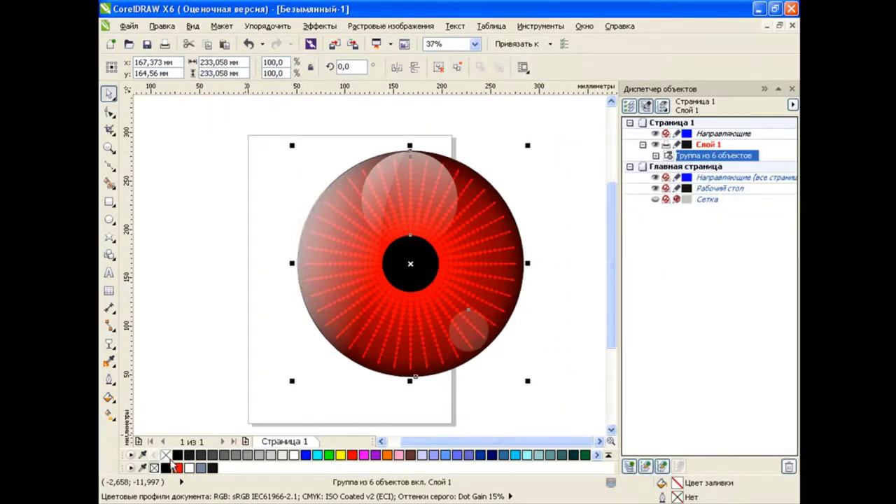
left_click_drag(529, 382, 379, 232)
left_click_drag(336, 189, 535, 151)
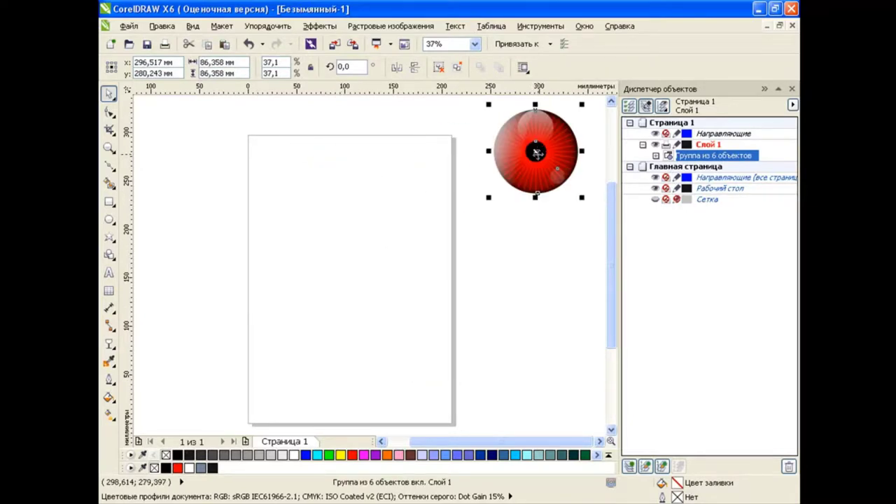
left_click(533, 275)
- Draw a large ellipse across the page, convert it to curves and drag its side nodes
left_click(108, 219)
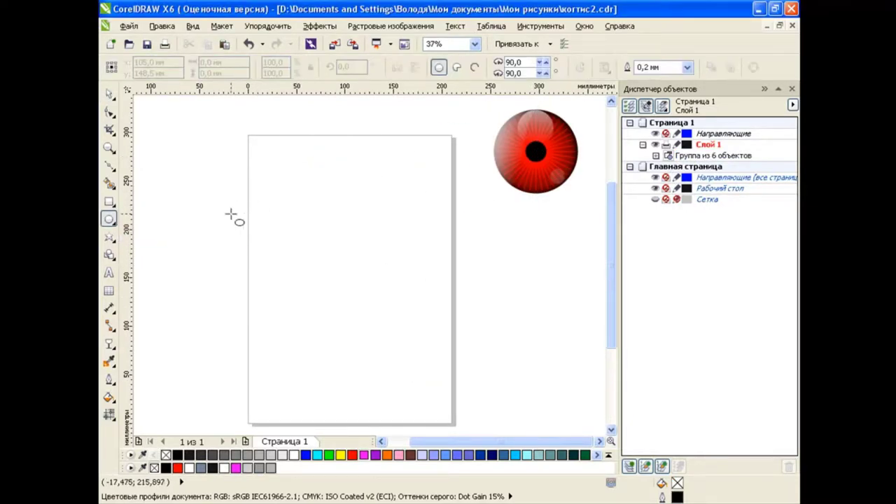
mouse_move(213, 185)
left_mouse_down()
mouse_move(567, 381)
mouse_move(542, 369)
left_mouse_up()
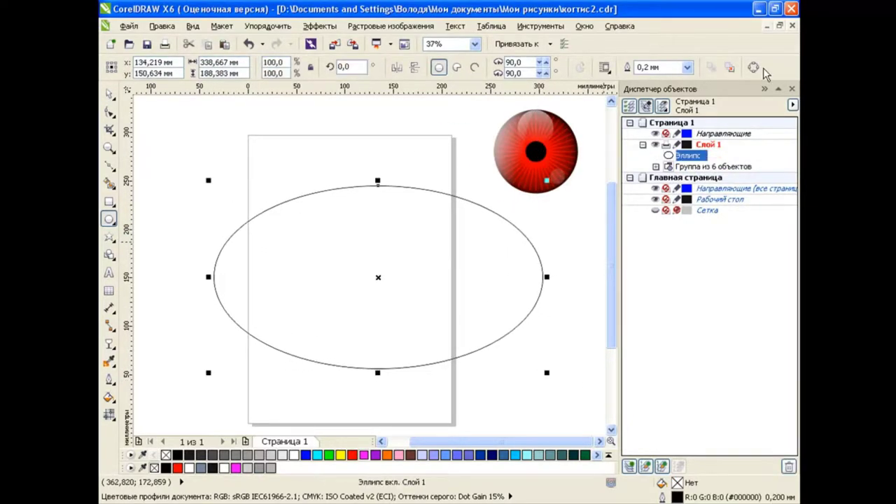
left_click(753, 68)
left_click(108, 112)
left_click_drag(214, 278, 215, 322)
left_click_drag(542, 278, 563, 212)
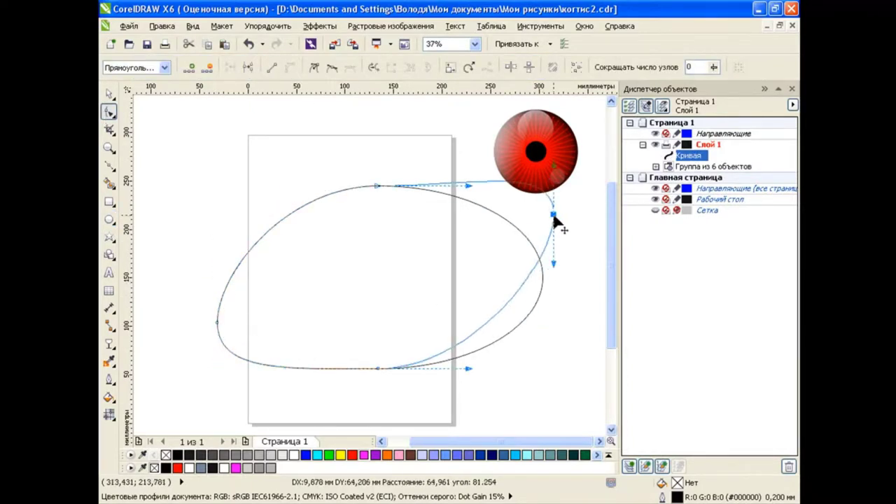
- Finish reshaping the curve into a drop shape and paste a copy of it in place
left_click_drag(378, 187, 377, 210)
mouse_move(467, 216)
left_mouse_down()
mouse_move(376, 210)
mouse_move(346, 196)
left_mouse_up()
left_click(211, 322)
left_click_drag(377, 368, 390, 359)
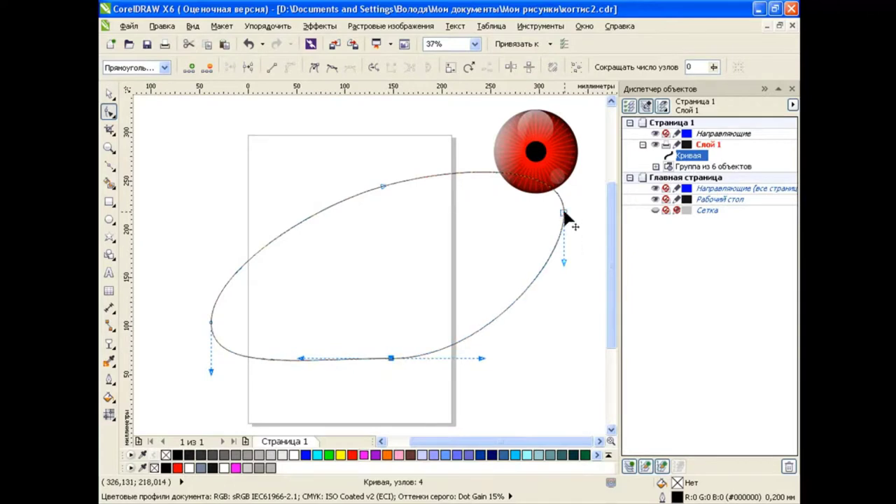
left_click_drag(564, 213, 537, 236)
key("space")
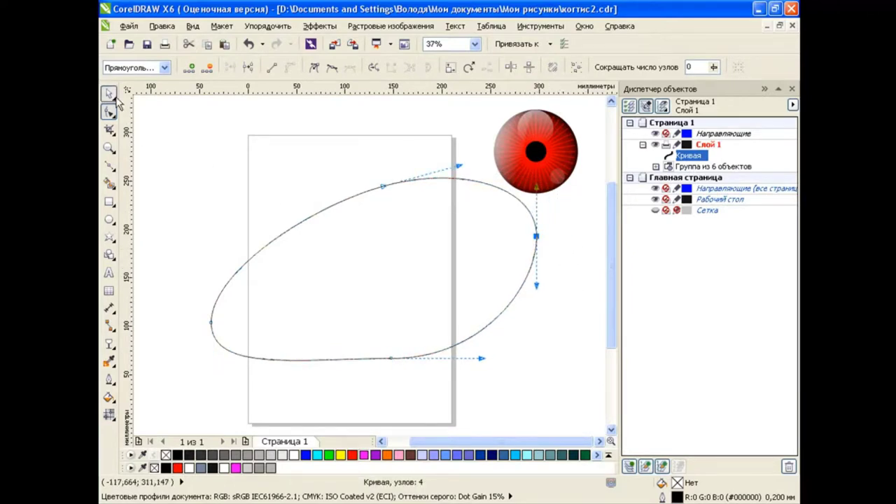
key("Escape")
left_click(474, 183)
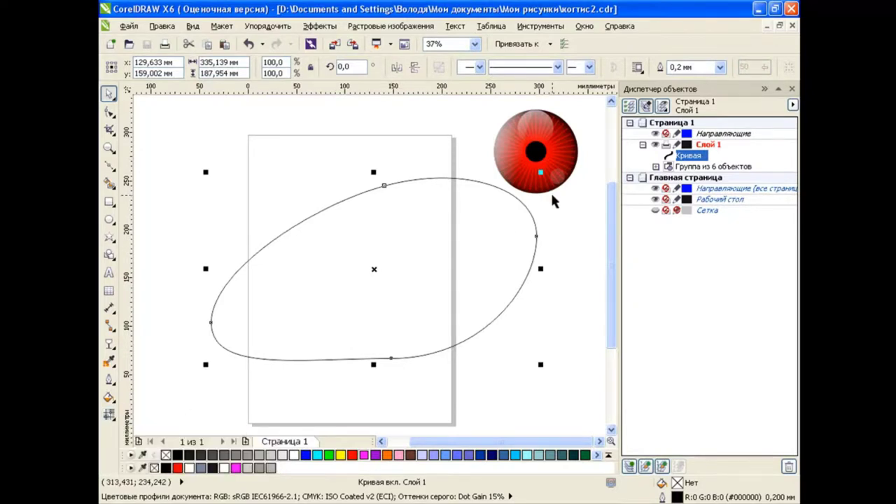
left_click(224, 43)
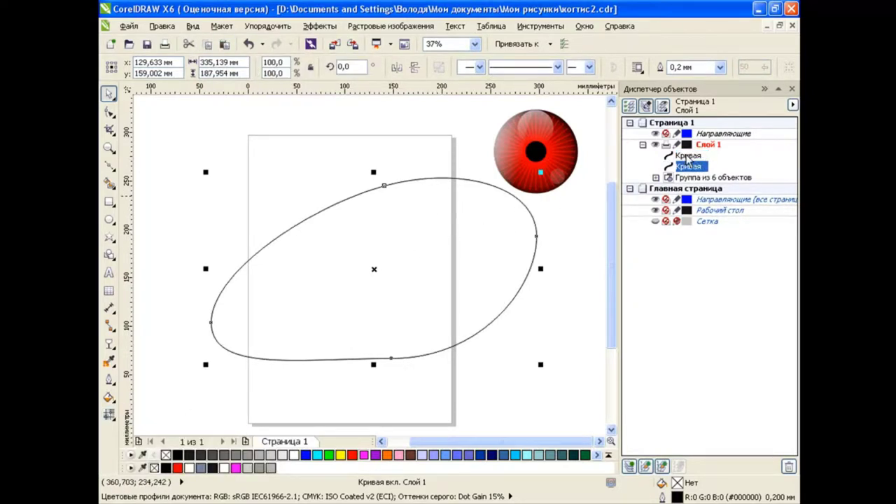
- Give the copy a single-cell mesh, delete its two bottom nodes and smooth the lower curve
key("m")
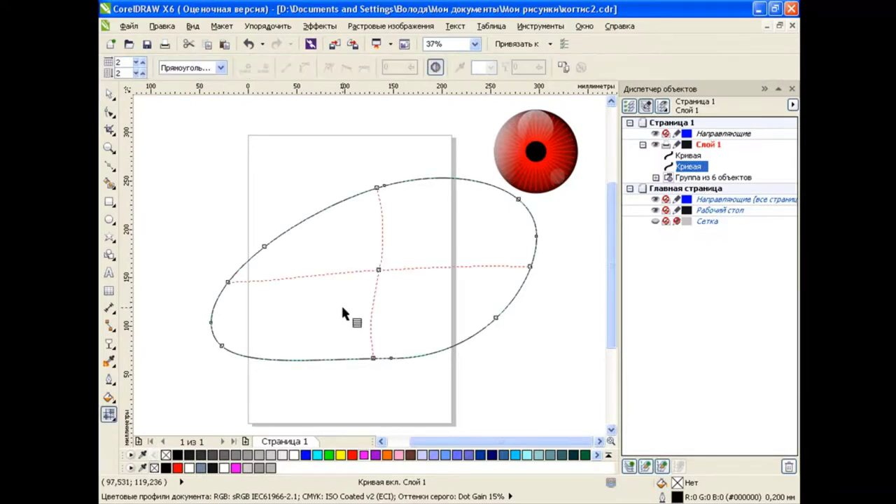
left_click(378, 270)
key("Delete")
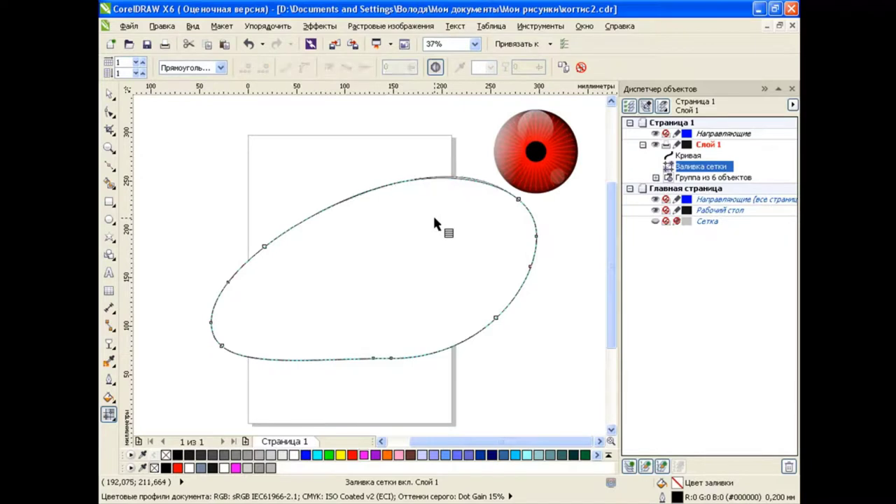
left_click_drag(333, 338, 448, 414)
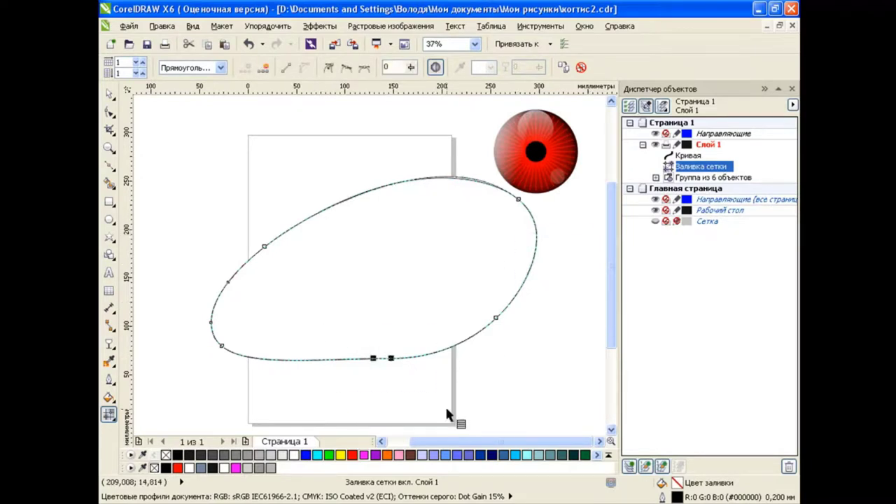
key("Delete")
left_click(495, 318)
left_click_drag(450, 359, 448, 374)
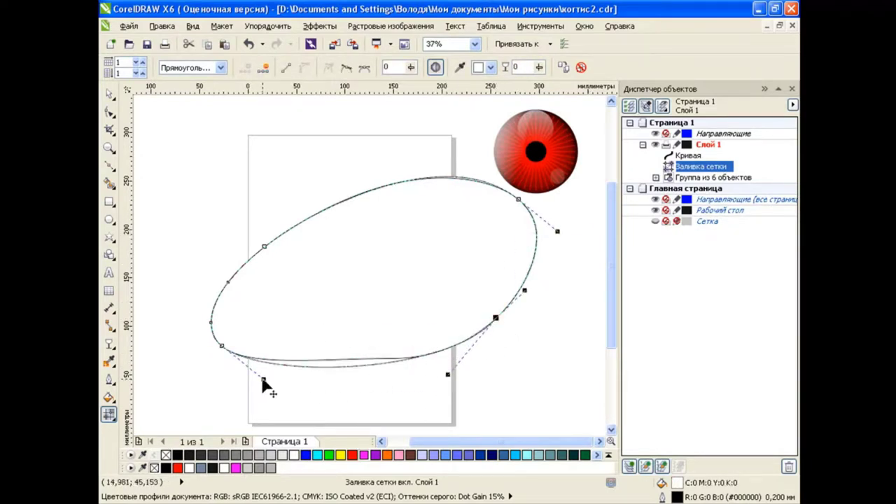
left_click_drag(264, 383, 264, 371)
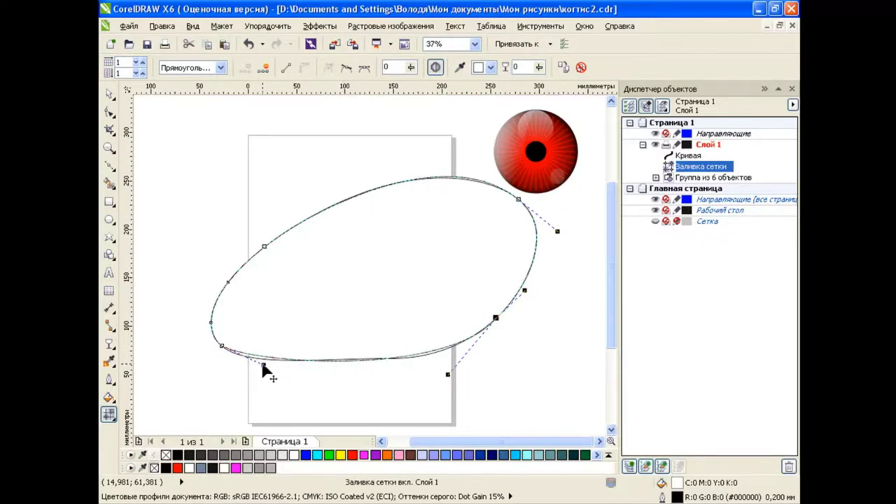
left_click(236, 325)
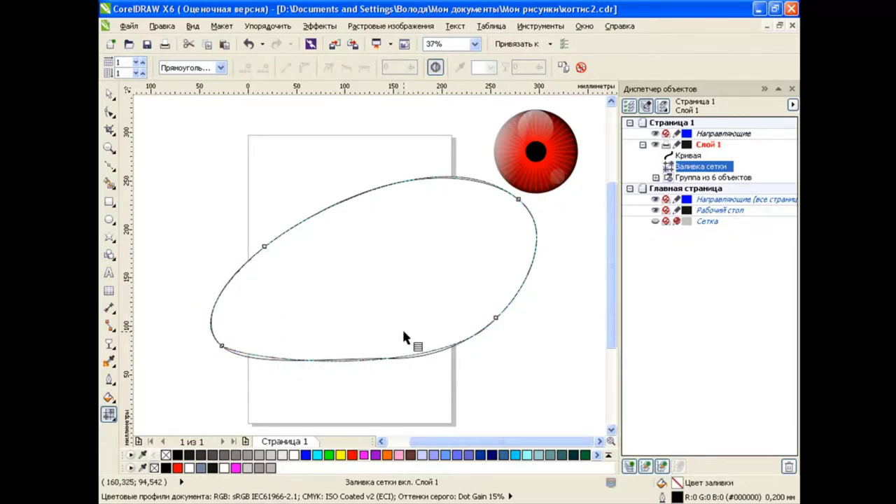
- Add mesh lines across the shape to build a three-by-three grid
double_click(533, 222)
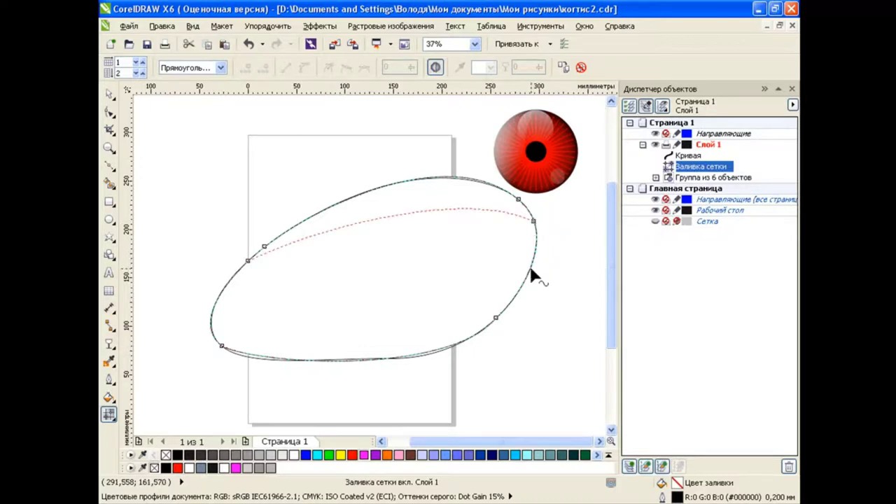
double_click(514, 299)
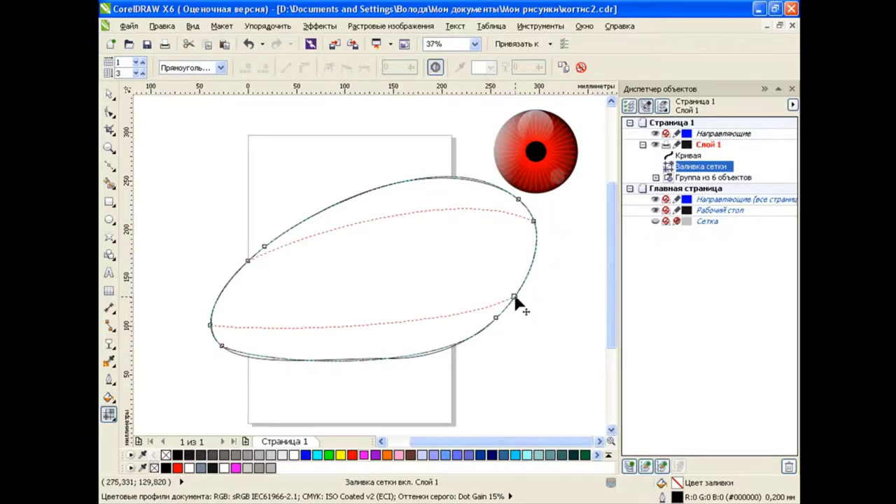
double_click(510, 194)
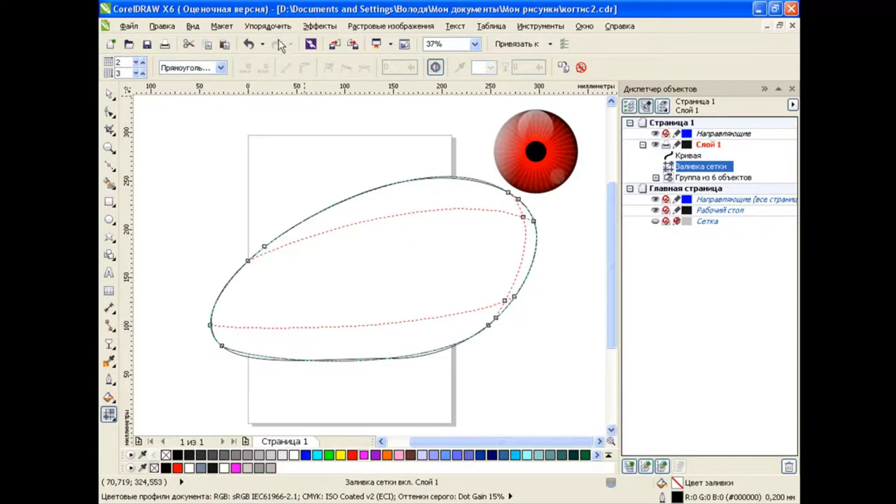
left_click_drag(504, 300, 490, 306)
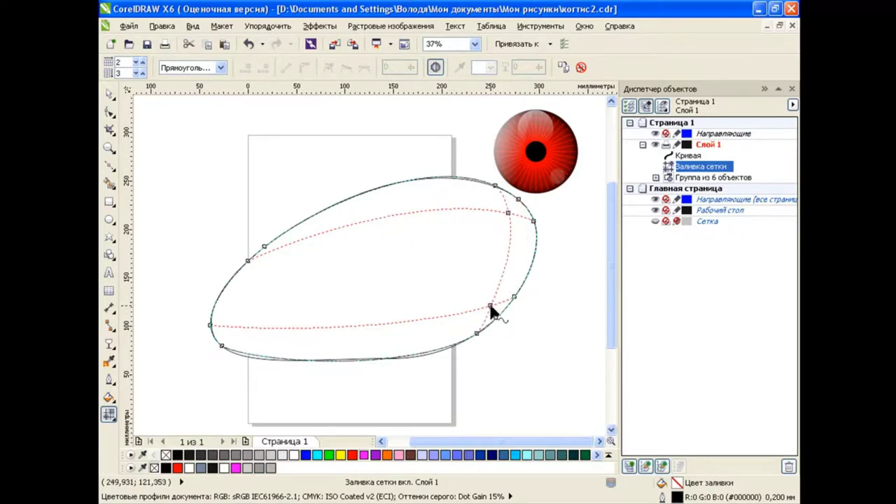
double_click(237, 326)
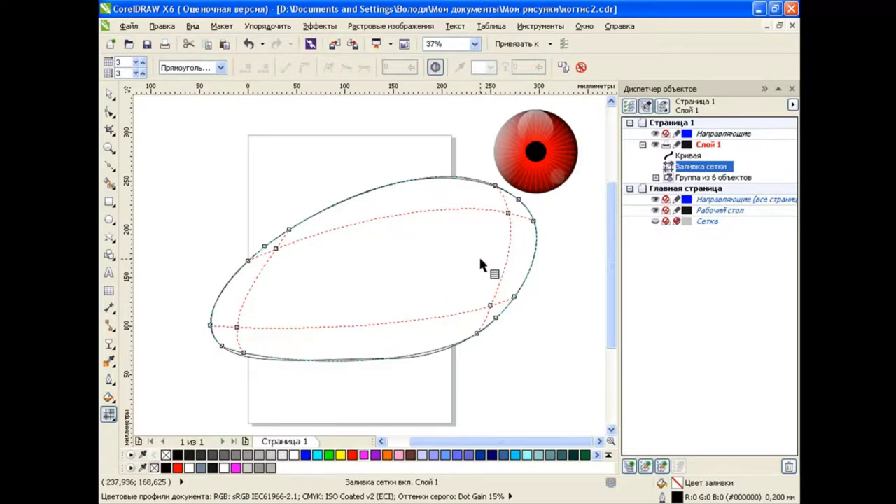
- Select the four outer edge nodes of the mesh for colouring
left_click(289, 231)
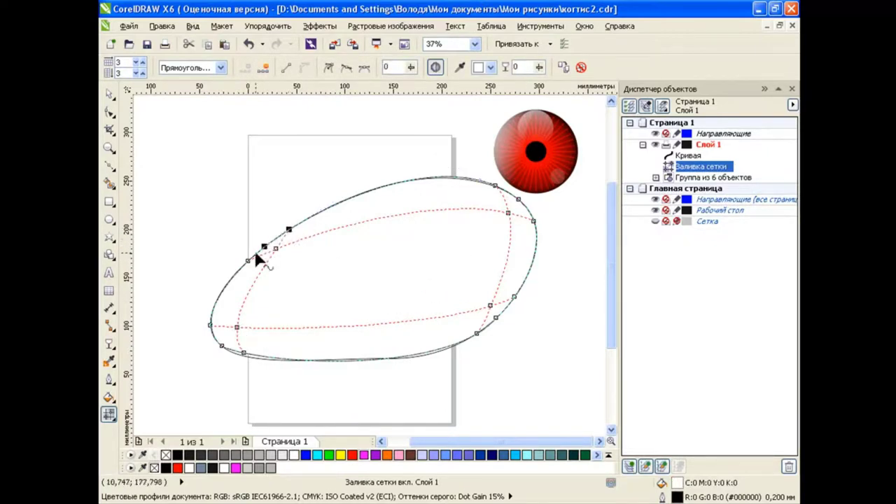
left_click(241, 355)
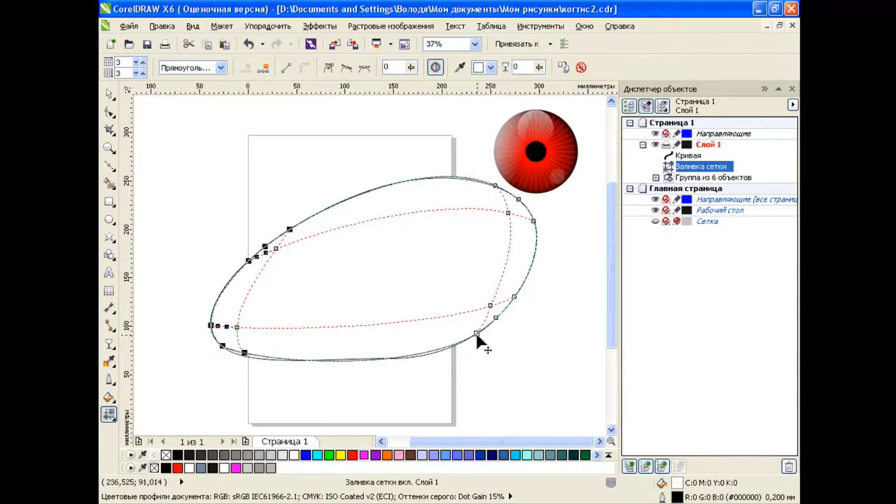
left_click(514, 296)
left_click(533, 222)
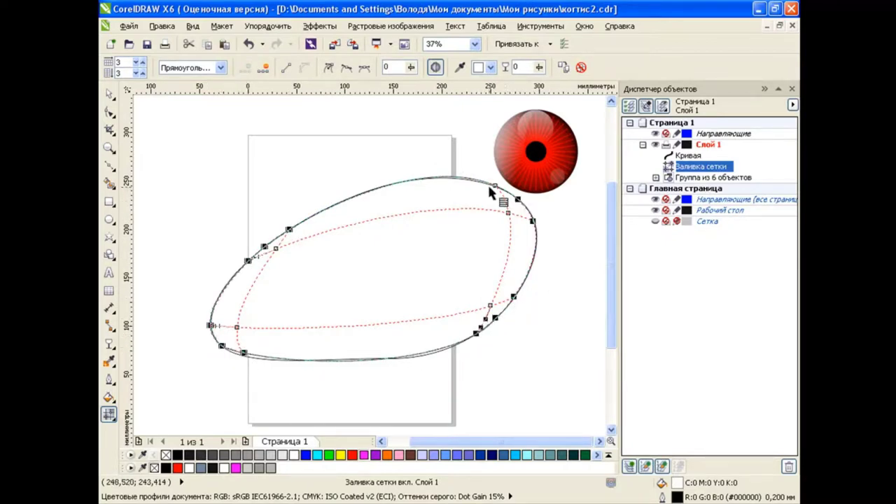
left_click(490, 67)
- Colour the selected edge nodes light grey, then try darker greys on them
left_click(511, 93)
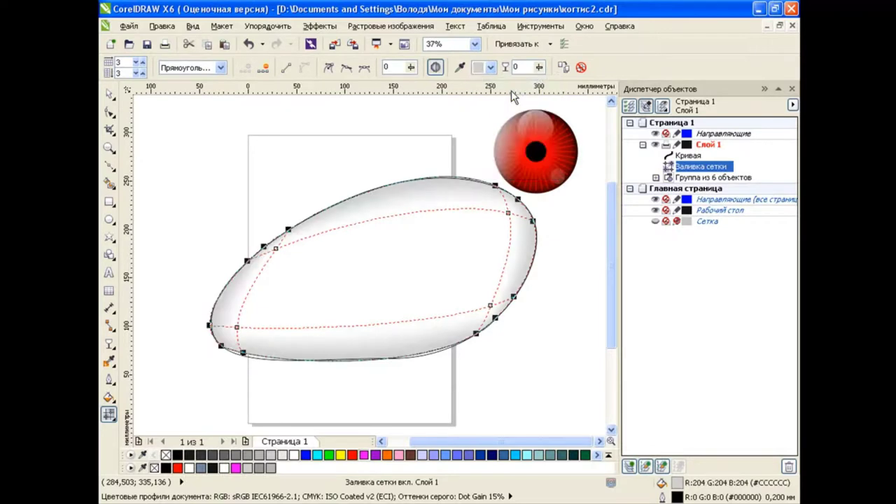
left_click(490, 67)
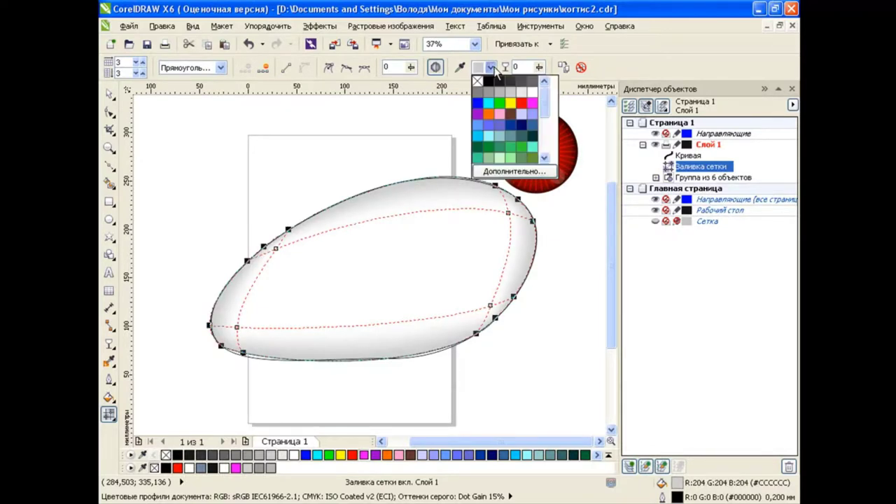
left_click(498, 90)
left_click(489, 67)
left_click(509, 88)
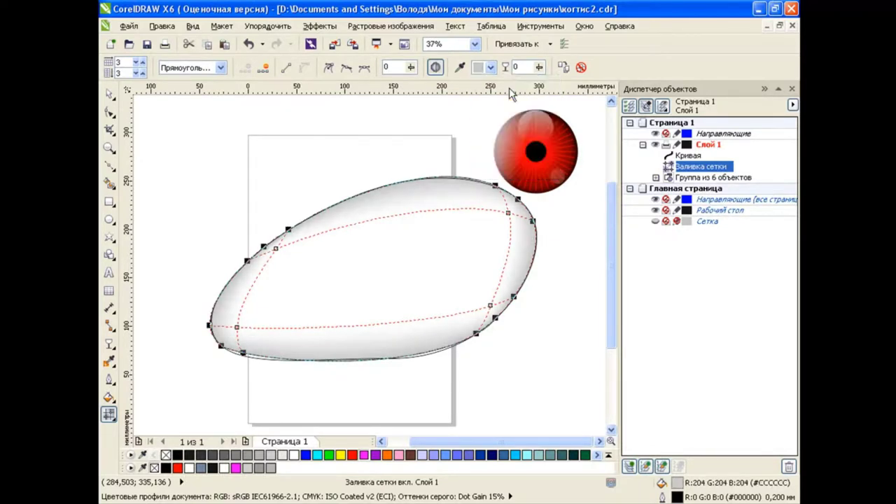
left_click(109, 93)
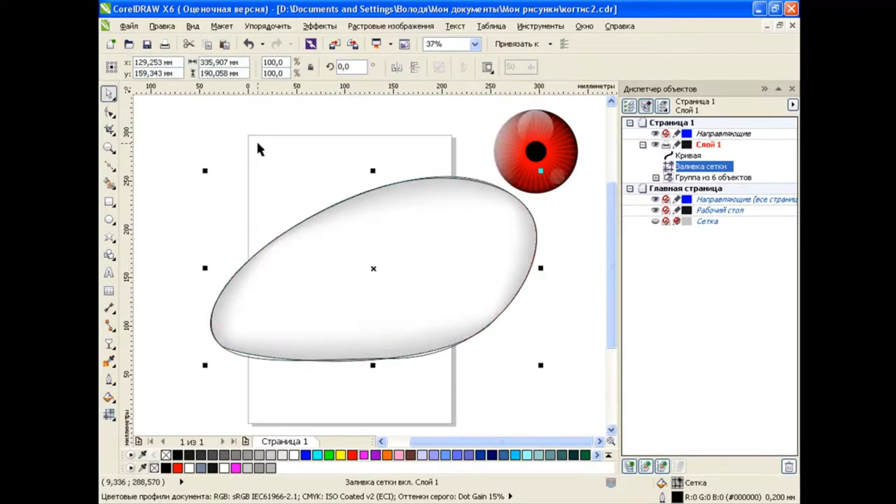
- Nudge four mesh nodes to refine the shading, then select the mesh-shaded copy
left_click(108, 413)
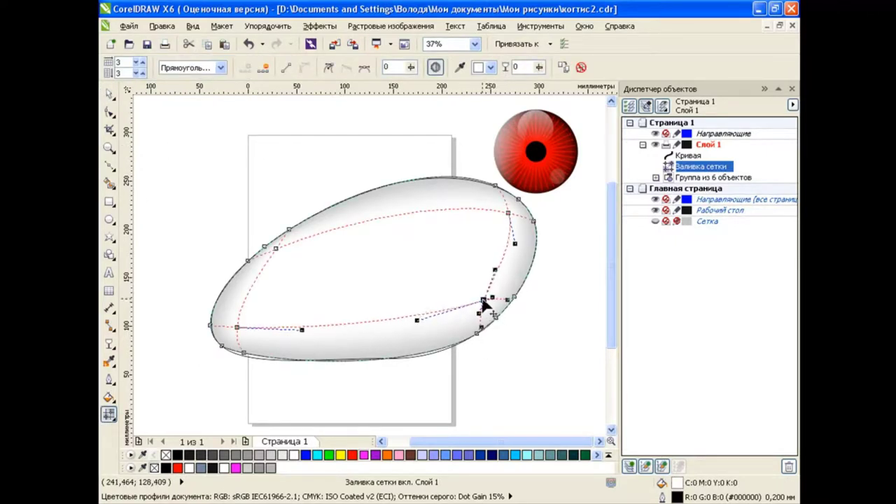
left_click(507, 214)
left_click_drag(507, 214, 501, 219)
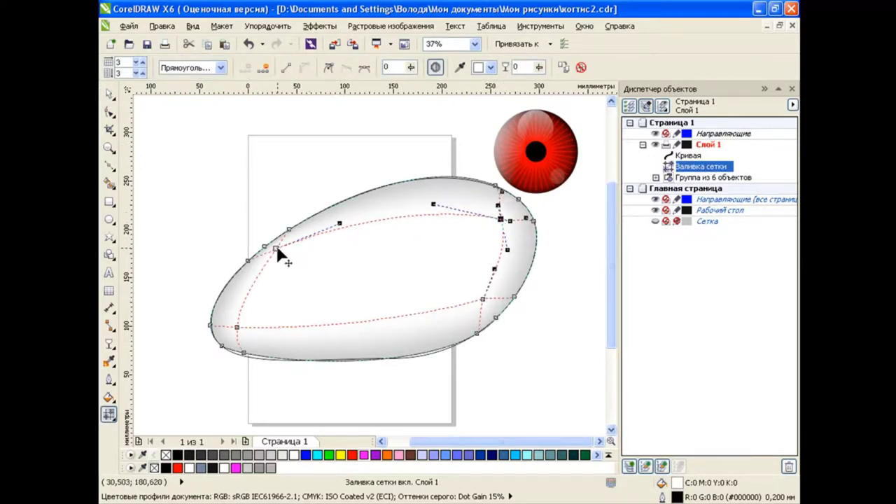
left_click_drag(275, 249, 285, 254)
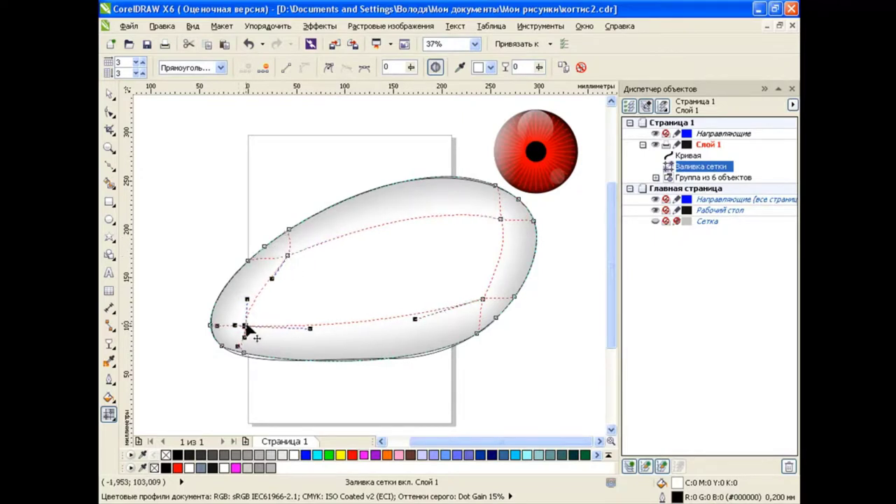
left_click_drag(238, 326, 247, 322)
left_click(482, 300)
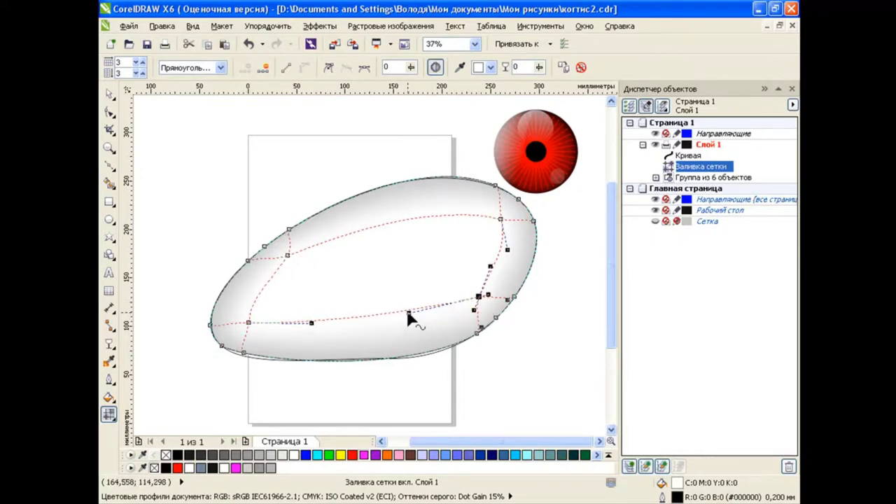
left_click(288, 256)
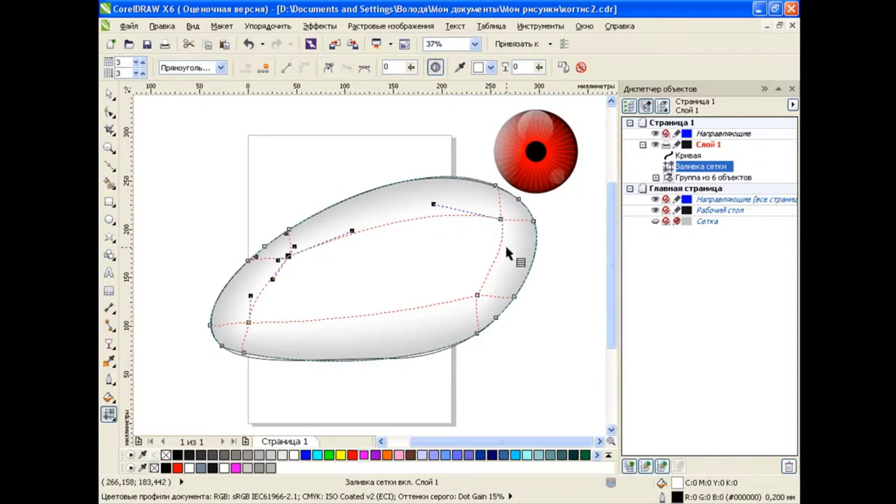
left_click(110, 95)
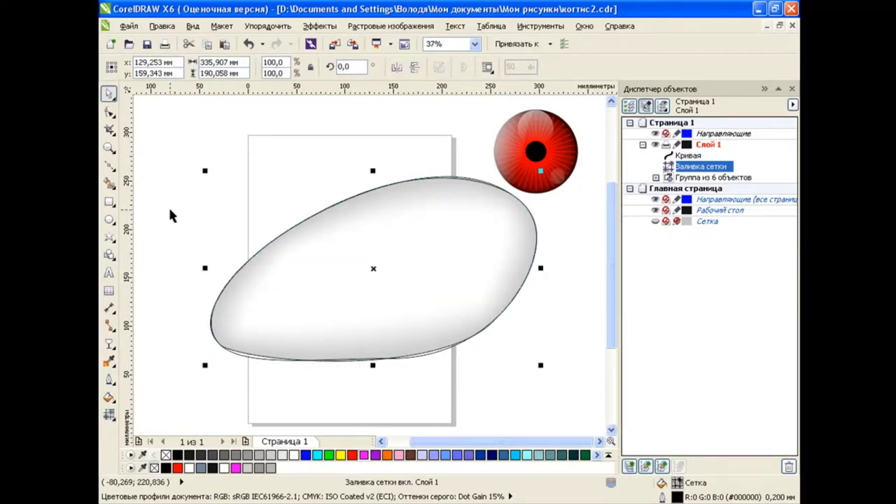
left_click(700, 166)
- Delete the mesh-shaded copy and give the remaining ellipse a radial gradient fill
key("Delete")
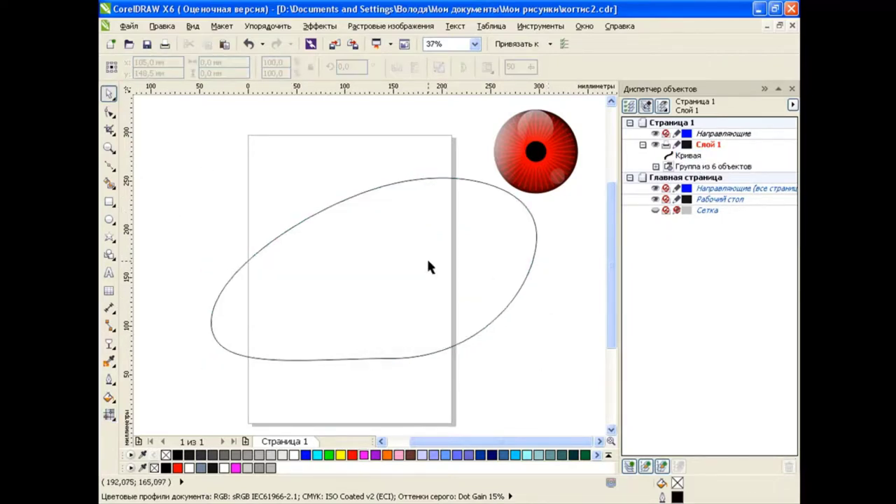
left_click(109, 397)
left_click(180, 413)
left_click(386, 153)
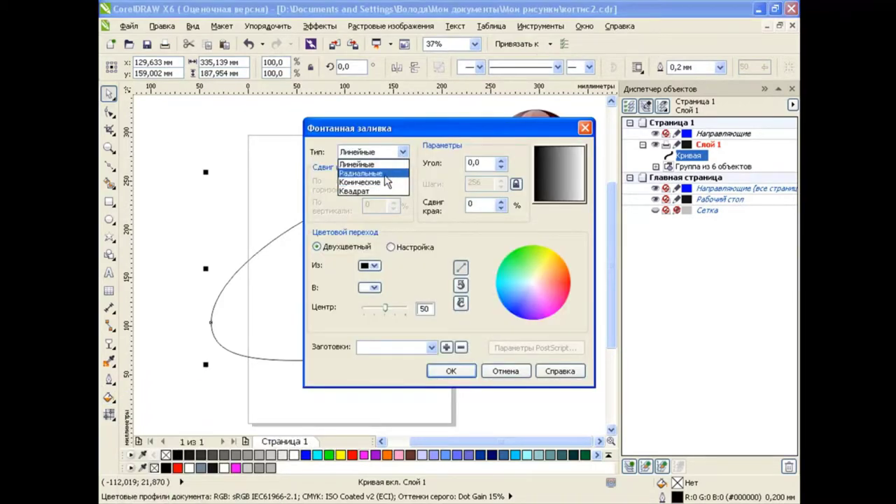
left_click(385, 173)
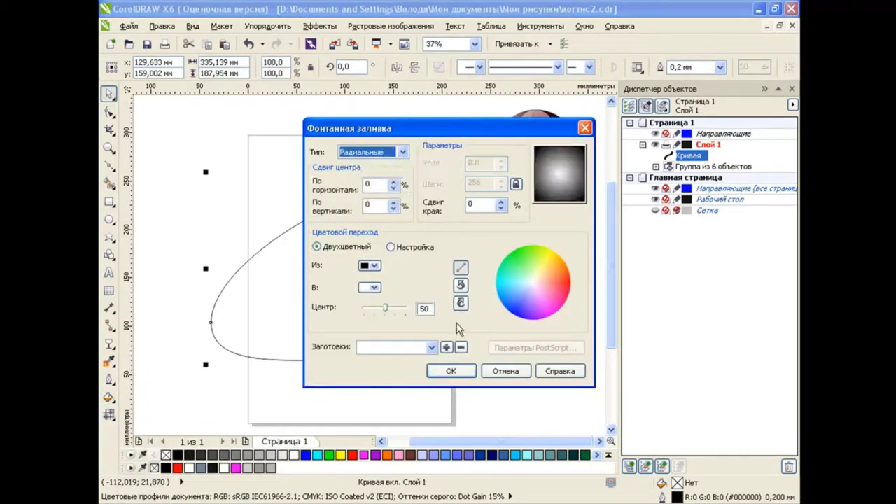
left_click(451, 372)
- Shift the radial gradient's centre right and stretch its outer edge outward
left_click(112, 416)
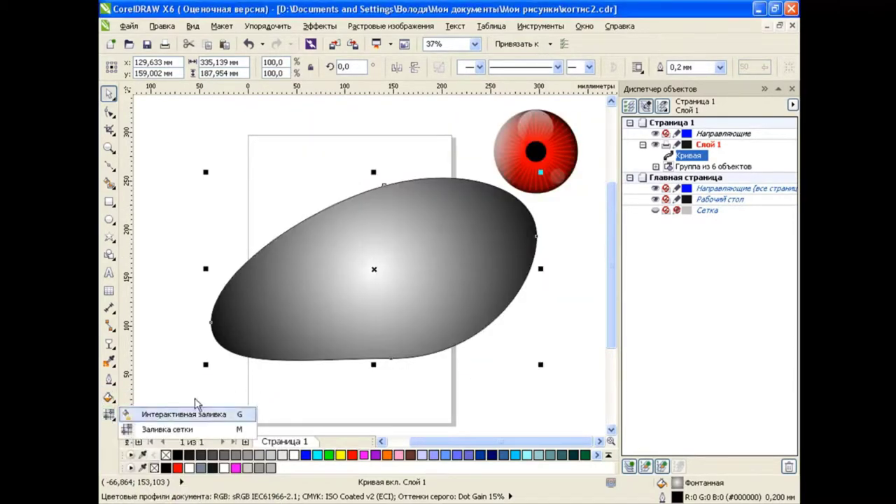
left_click(161, 410)
left_click_drag(373, 269, 396, 269)
left_click_drag(486, 269, 500, 271)
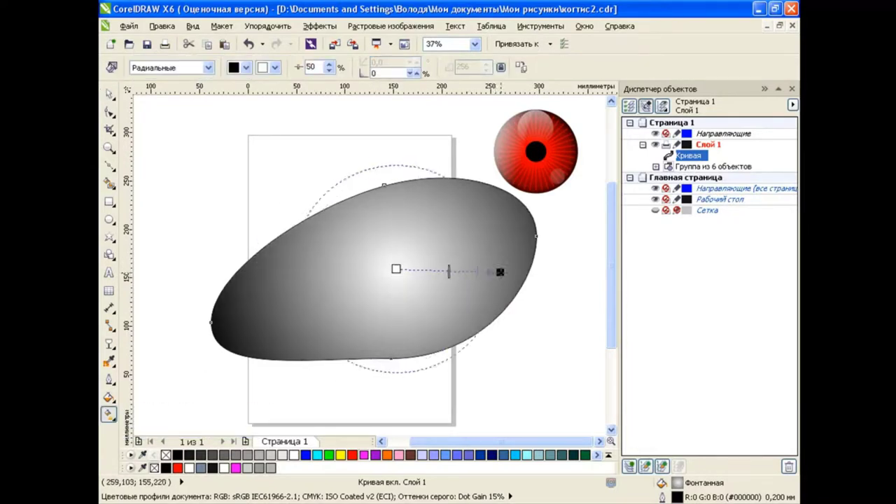
left_click(109, 94)
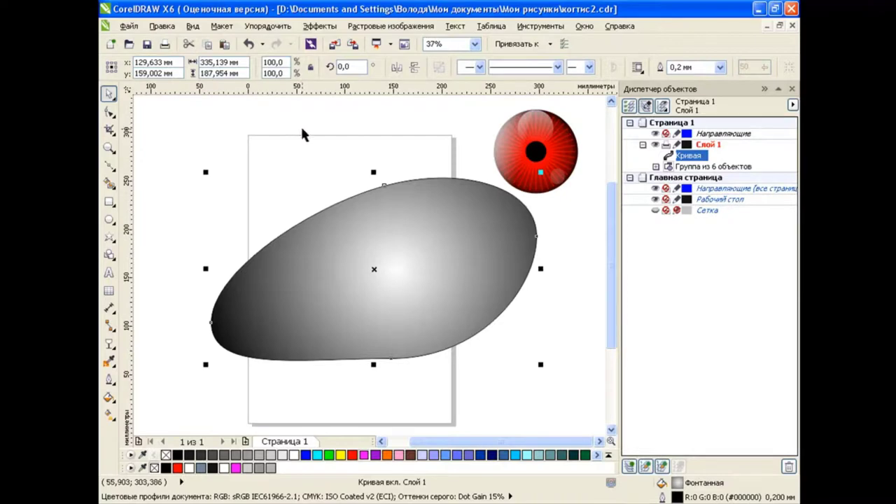
- Switch the oval to a mesh fill, cancelling an accidental drag of its outline
key("m")
key("space")
left_click_drag(437, 253, 422, 198)
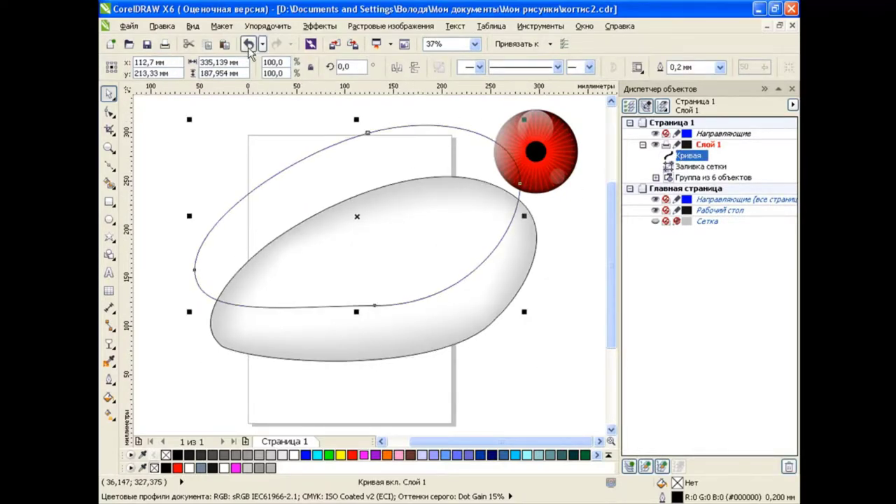
key("Escape")
- Enlarge the red eye group, bring it to front and PowerClip it inside the oval
left_click(550, 159)
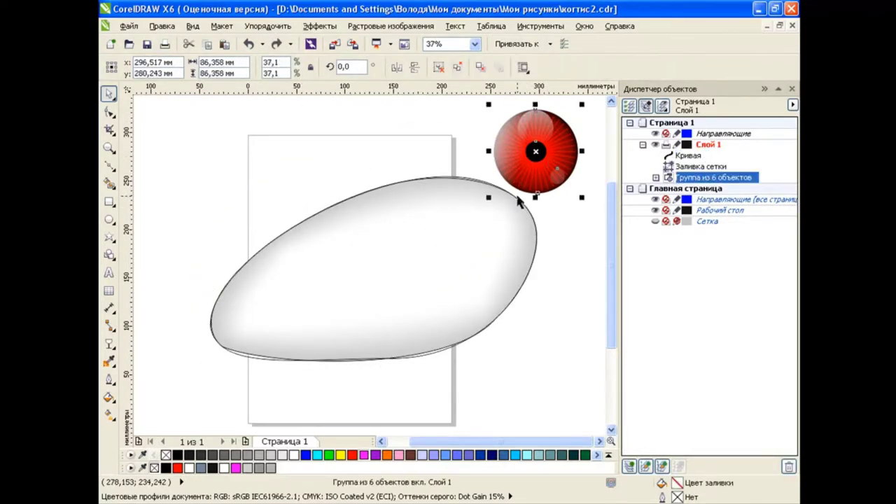
left_click_drag(520, 201, 456, 216)
left_click_drag(550, 150, 403, 275)
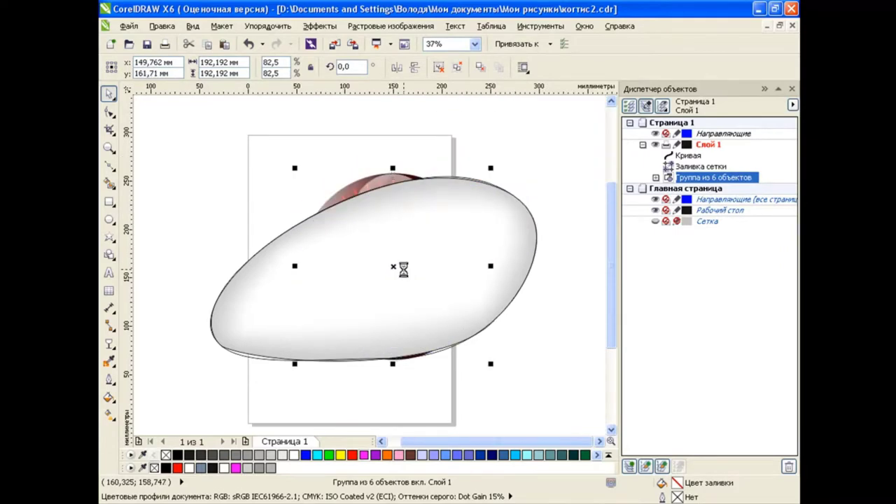
key("shift+Page_Up")
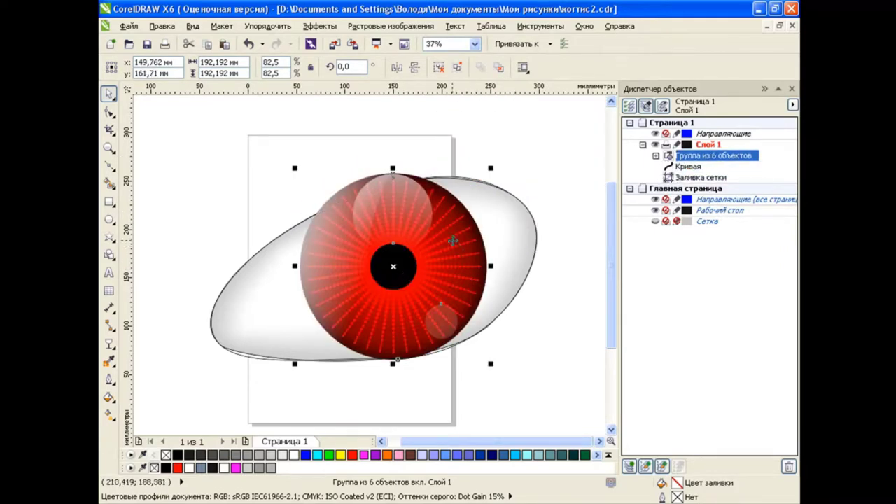
left_click_drag(452, 241, 511, 235)
left_click(539, 301)
- Edit the PowerClip contents to centre the iris in the oval, then finish editing
left_click(319, 26)
mouse_move(338, 218)
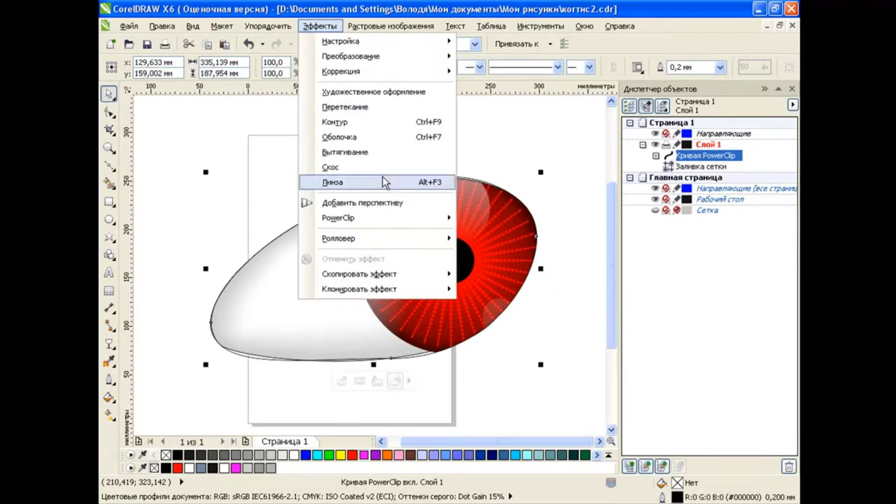
left_click(527, 255)
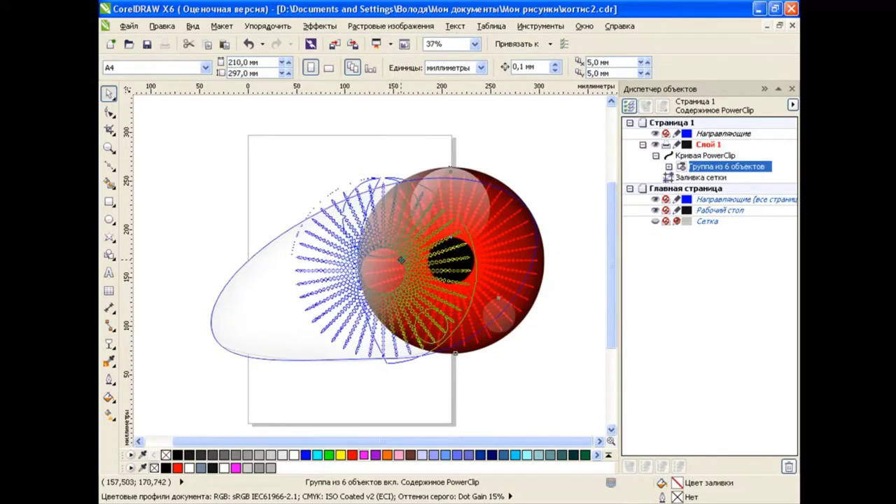
left_click_drag(517, 185, 399, 244)
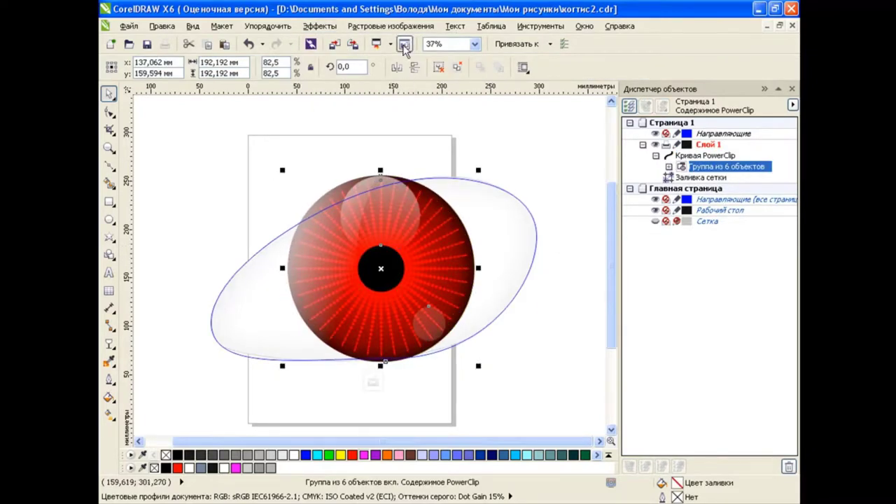
left_click(319, 26)
left_click(533, 271)
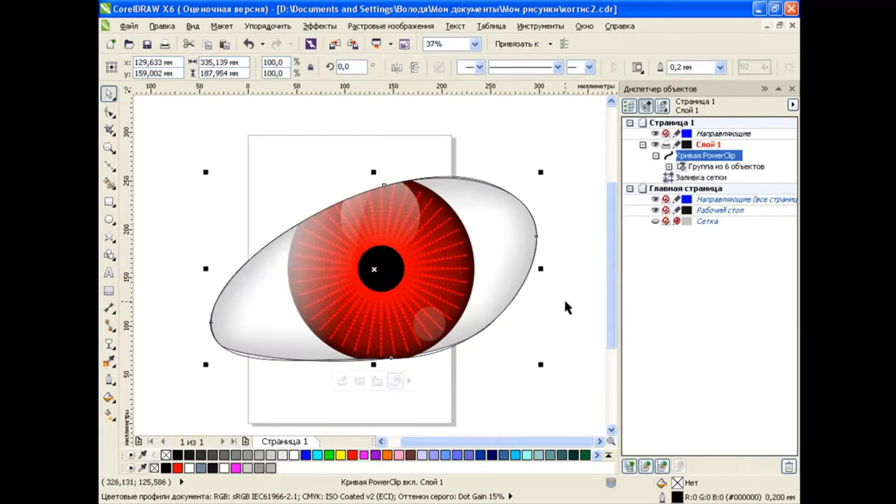
left_click(565, 302)
key("Tab")
- Undo twice and reshape the clipping oval's left and right end nodes
key("ctrl+z")
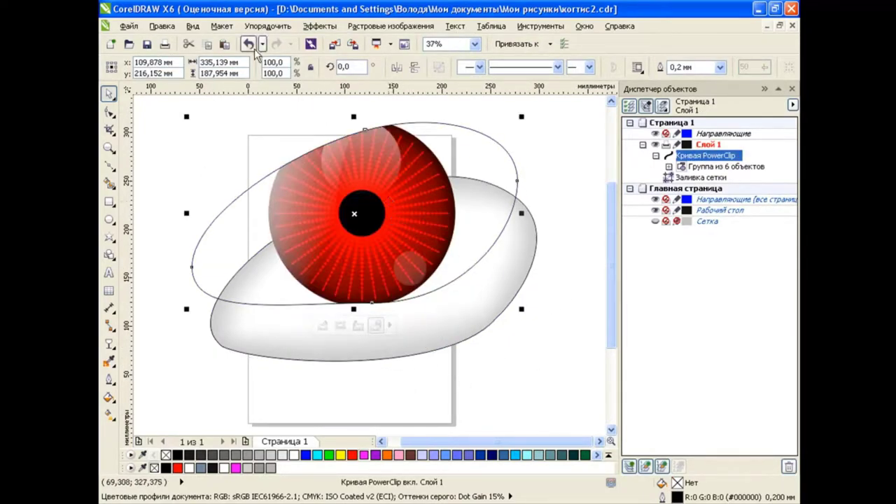
left_click(249, 44)
left_click(109, 112)
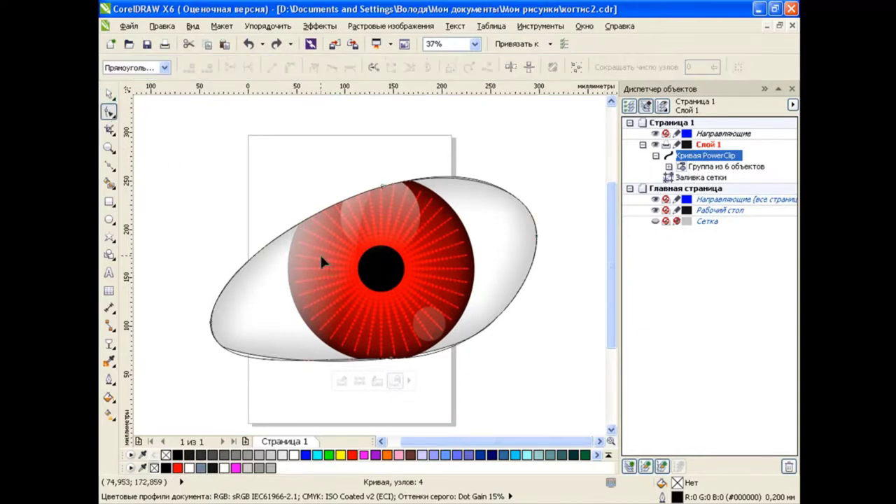
left_click(486, 344)
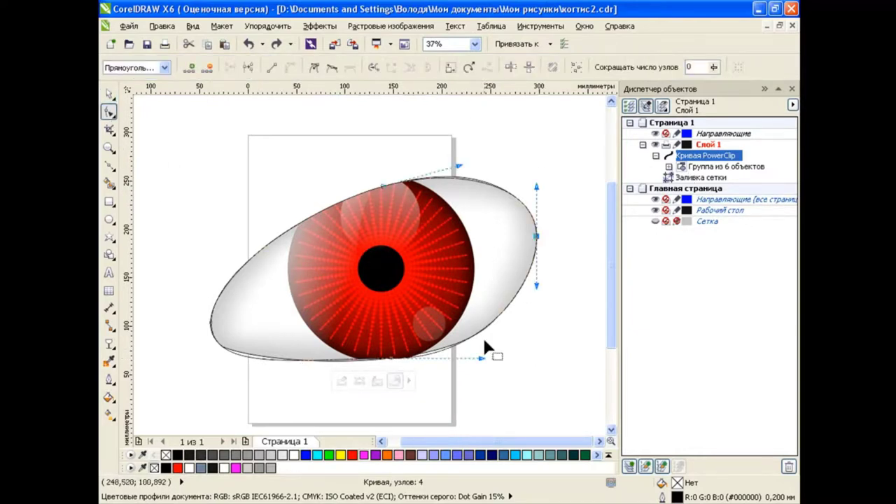
left_click_drag(482, 366, 391, 362)
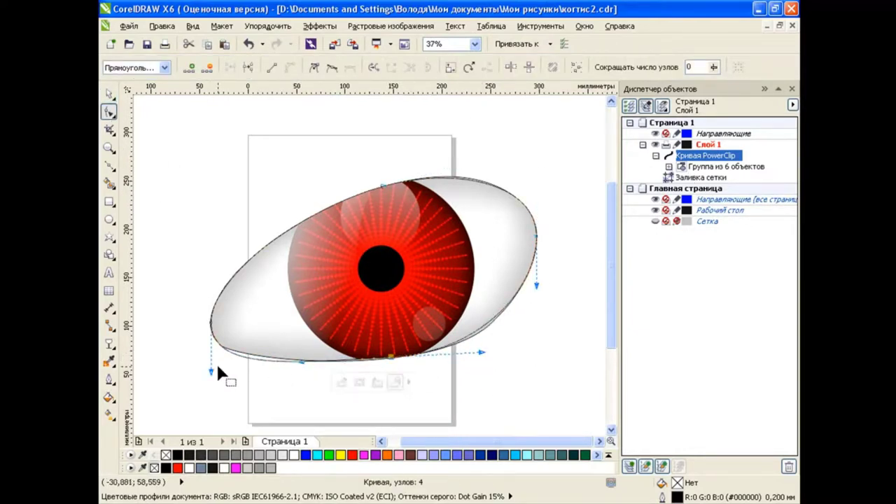
left_click_drag(212, 370, 212, 364)
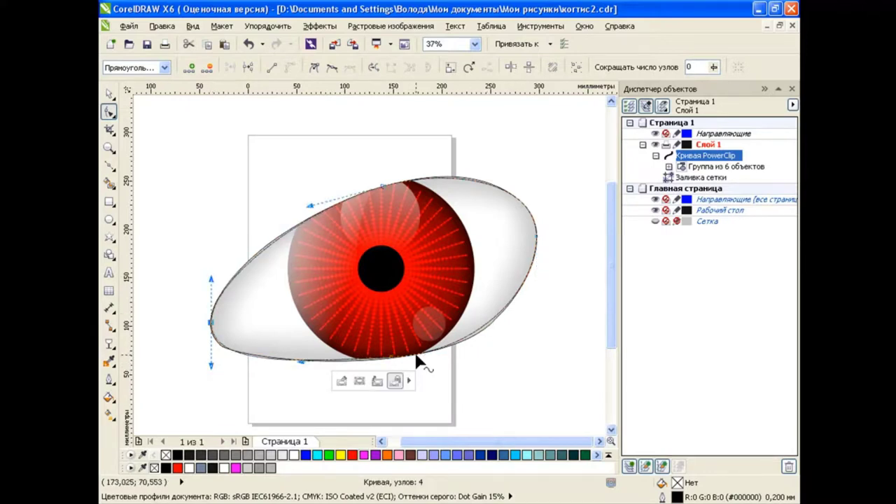
key("space")
- Remove the outlines from the clipped eye and white shape, stretching the eye to 101% height
left_click(174, 131)
left_click(706, 156)
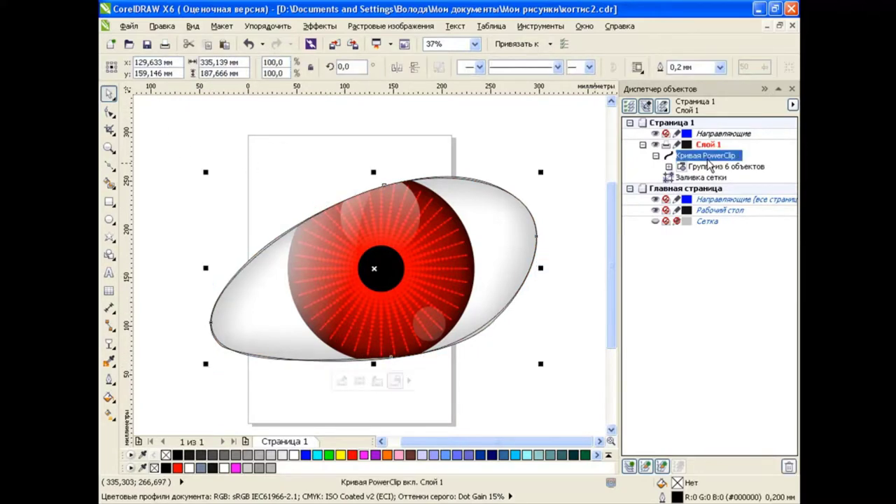
right_click(167, 455)
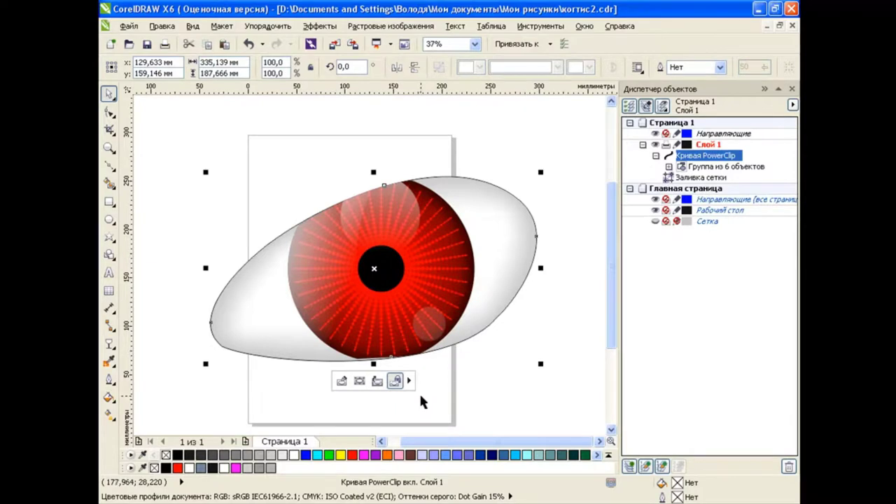
left_click_drag(373, 363, 375, 367)
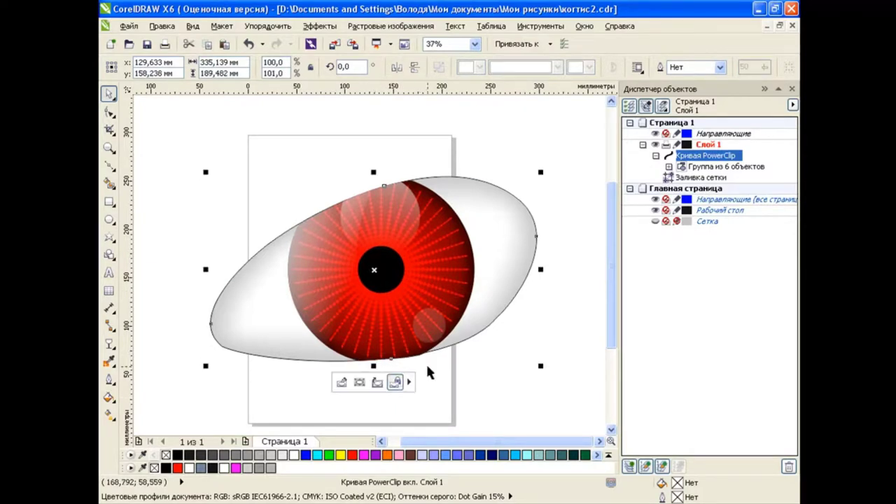
left_click(425, 362)
left_click(673, 179)
right_click(166, 455)
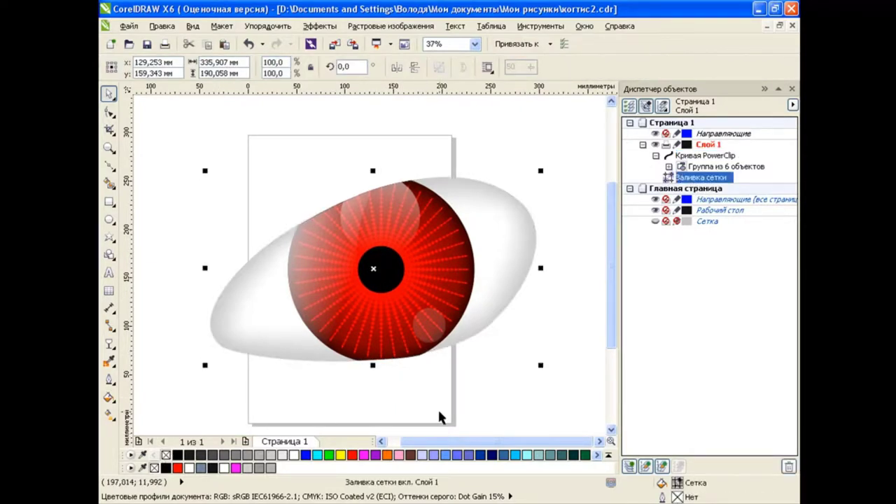
left_click(440, 399)
- Group the two eye parts, shrink to about a quarter size and park off-page upper right
left_click(705, 156)
left_click(702, 177, "ctrl")
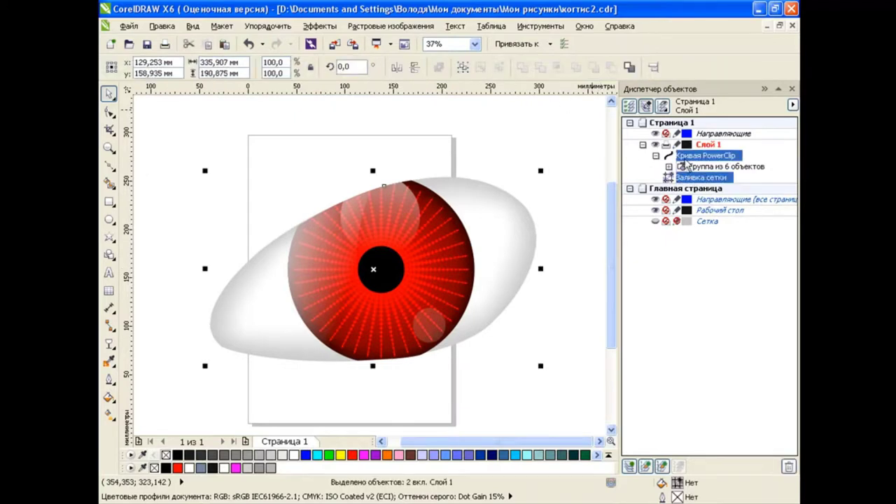
left_click(462, 67)
left_click_drag(540, 365, 422, 274)
left_click_drag(308, 226, 509, 203)
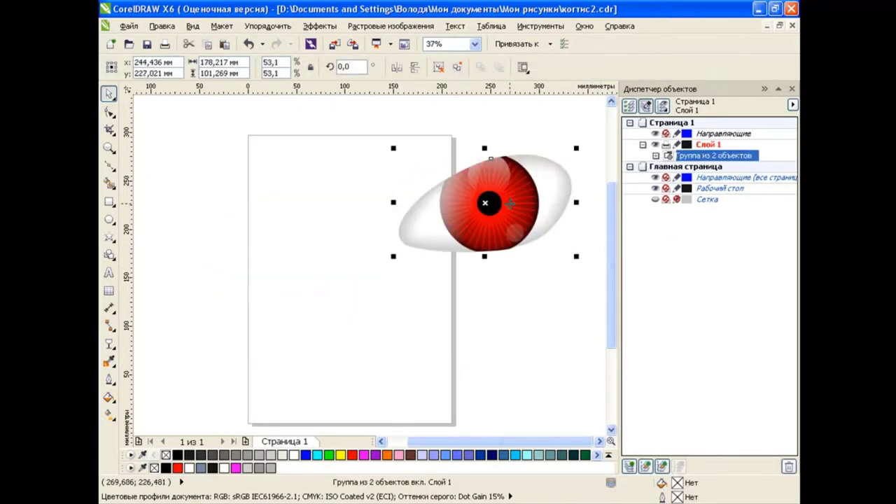
left_click_drag(393, 256, 489, 199)
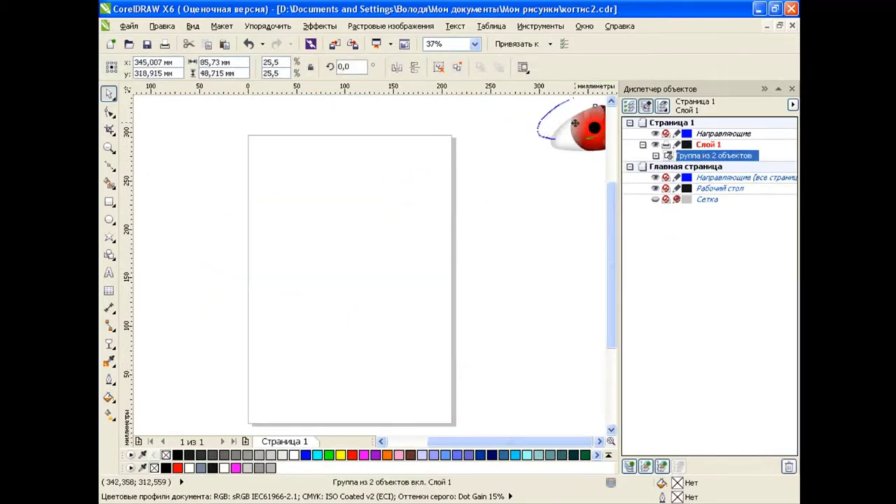
mouse_move(532, 175)
left_mouse_down()
mouse_move(559, 124)
mouse_move(458, 130)
left_mouse_up()
- Duplicate the eye rotated 180°, then enlarge both eyes and move them onto the page
left_click(512, 230)
left_click(581, 105)
left_click(208, 44)
left_click(397, 66)
left_click(414, 67)
left_click(560, 124, "shift")
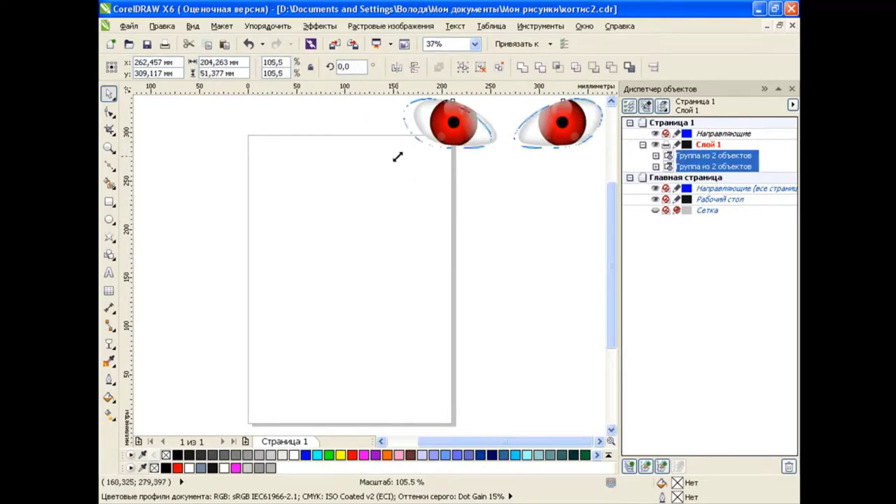
left_click_drag(406, 146, 363, 212)
left_click_drag(456, 174, 347, 290)
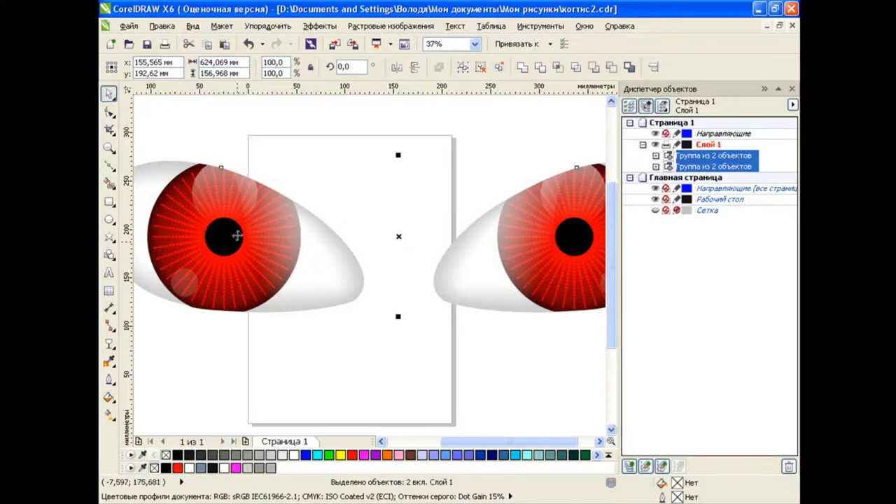
- Draw trial freehand strokes over the left eye, lower-left iris and right eye
left_click(109, 165)
left_click(160, 166)
mouse_move(280, 168)
left_mouse_down()
mouse_move(299, 188)
mouse_move(144, 200)
left_mouse_up()
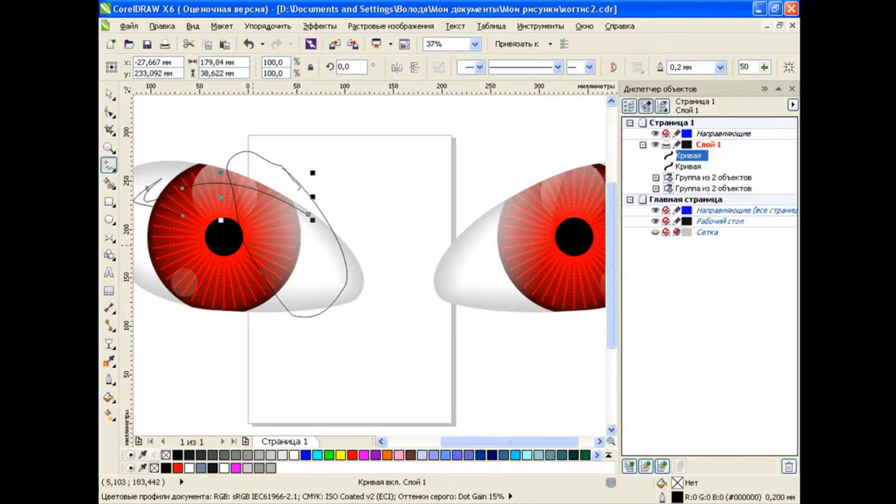
left_click_drag(214, 307, 177, 258)
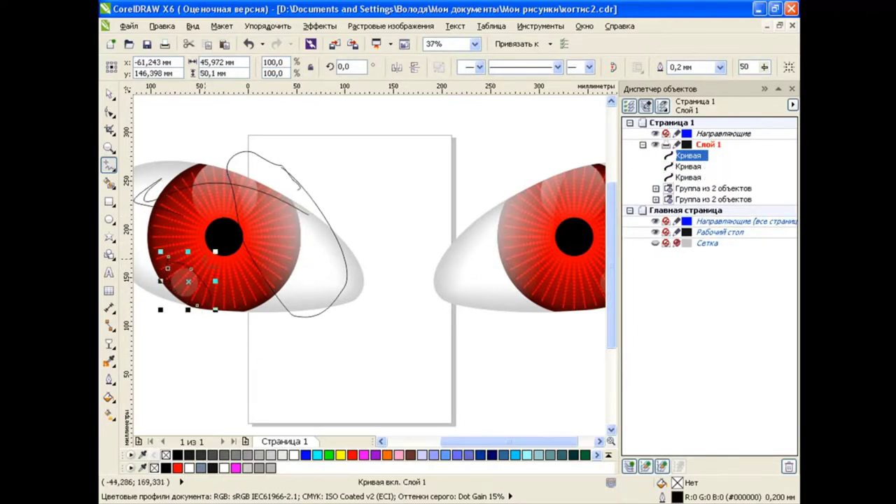
left_click_drag(507, 441, 524, 441)
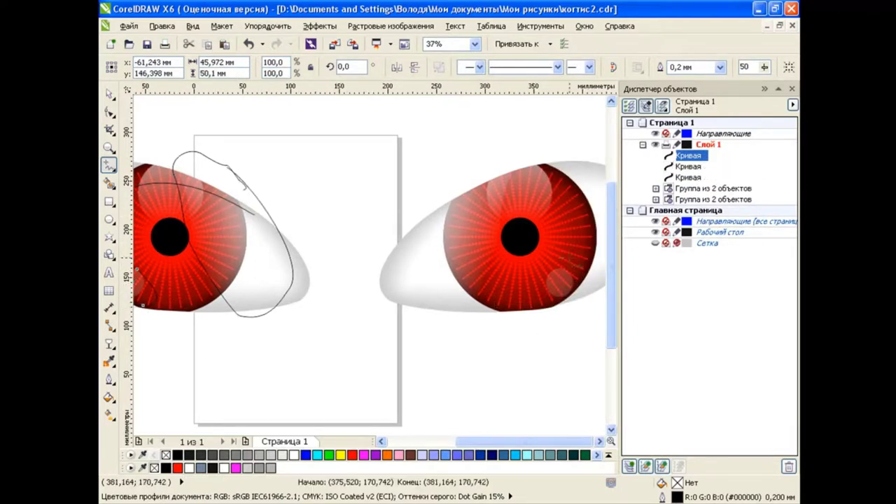
mouse_move(464, 280)
left_mouse_down()
mouse_move(594, 302)
mouse_move(482, 298)
left_mouse_up()
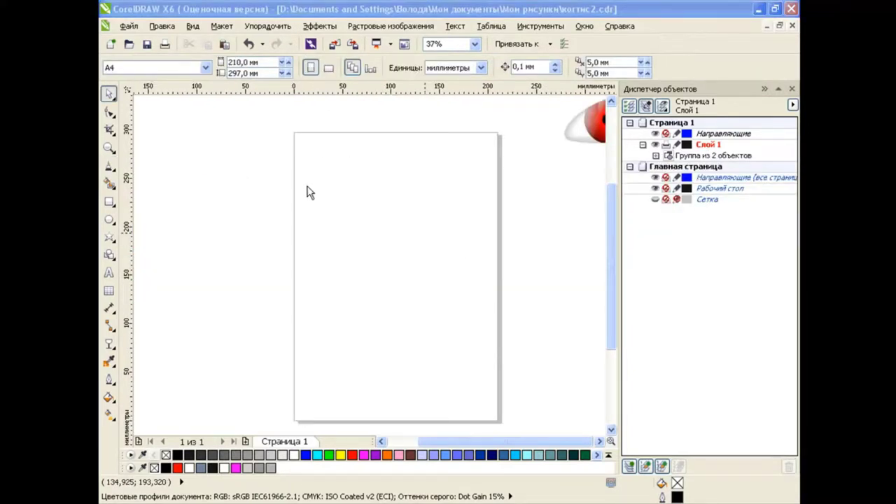
- Draw a tall narrow ellipse, convert it to curves, tilt it about 26°, and bend it into a claw
left_click(109, 219)
left_click_drag(368, 136, 384, 414)
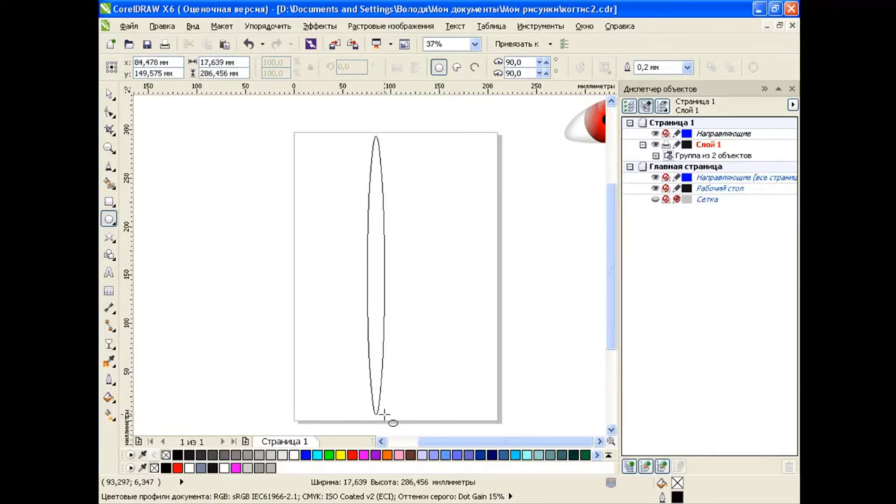
key("space")
key("ctrl+q")
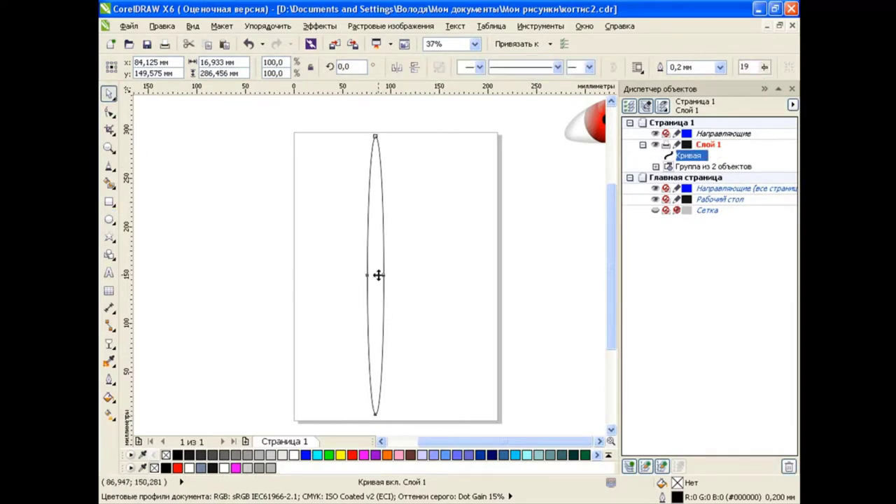
left_click(377, 275)
left_click_drag(386, 131, 444, 157)
left_click(330, 225)
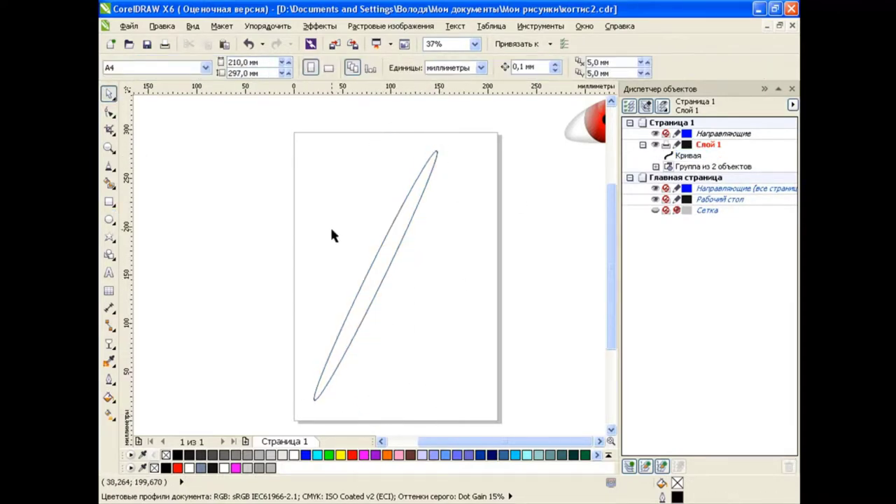
left_click(110, 112)
left_click_drag(367, 273, 342, 253)
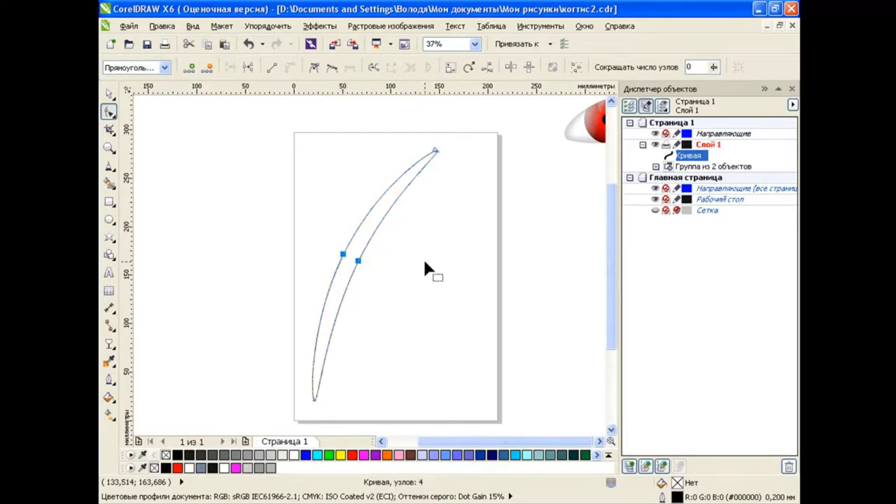
- Paste a copy of the claw, move it right, and rotate it about 9° clockwise
key("space")
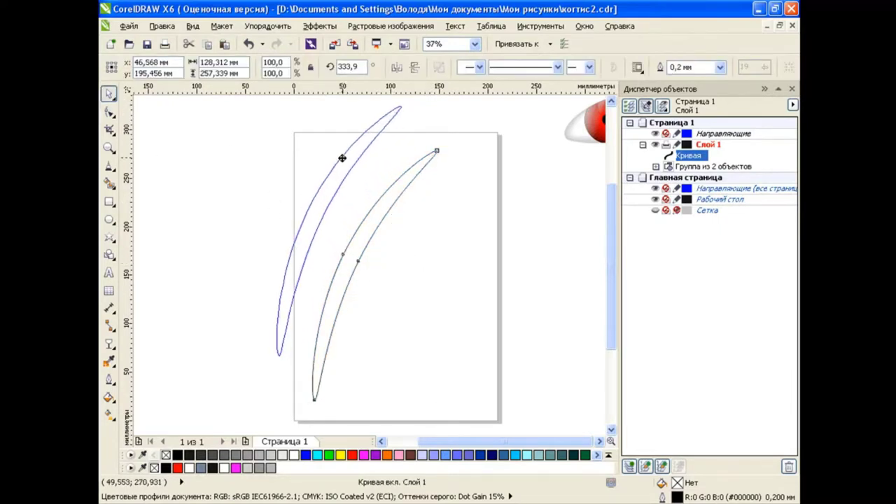
left_click_drag(377, 210, 343, 164)
key("ctrl+c")
key("ctrl+v")
left_click_drag(381, 280, 416, 280)
left_click(416, 279)
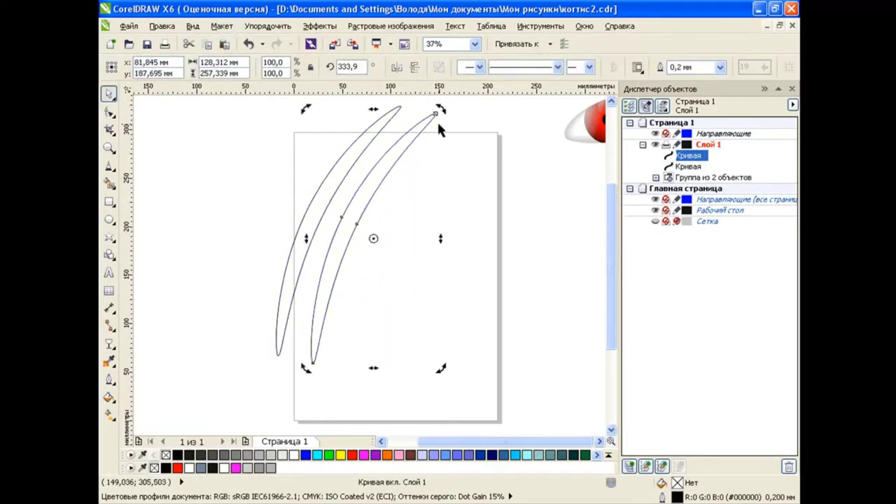
left_click_drag(439, 110, 457, 122)
- Duplicate the left claw curve and rotate the copy about 19° counter-clockwise
left_click(533, 303)
left_click(348, 135)
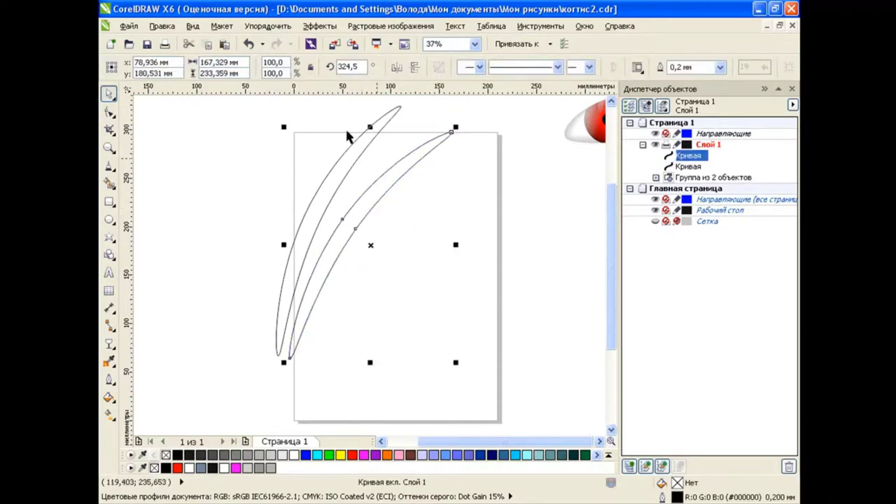
key("ctrl+c")
key("ctrl+v")
left_click(353, 212)
left_click_drag(456, 126, 414, 110)
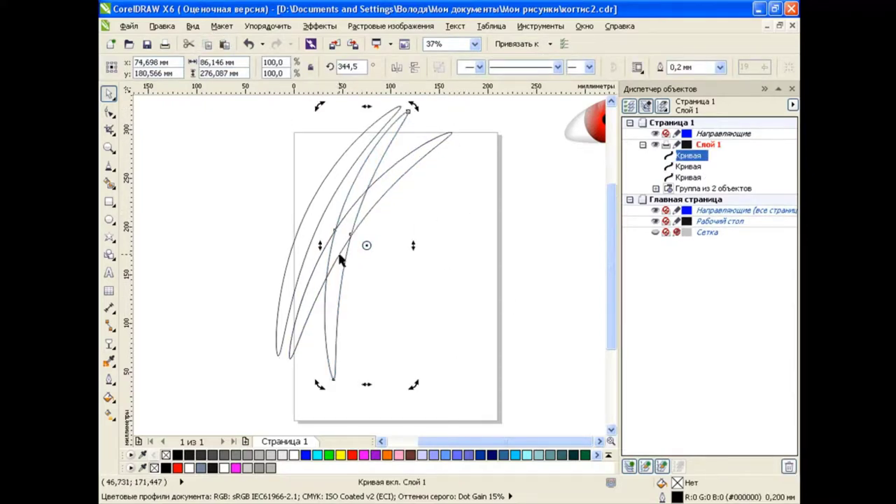
- Reposition the three claw curves into a fan across the page
left_click_drag(340, 256, 297, 236)
left_click(248, 44)
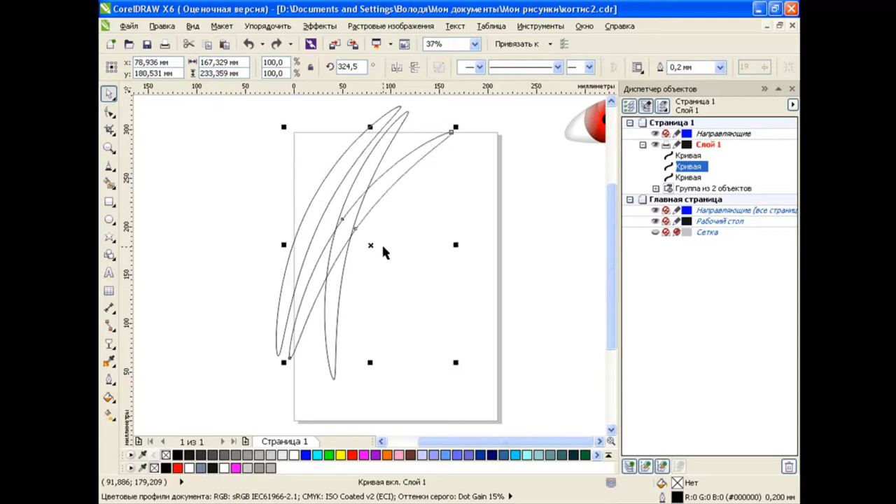
left_click(331, 314)
left_click_drag(366, 248, 298, 220)
left_click(329, 190)
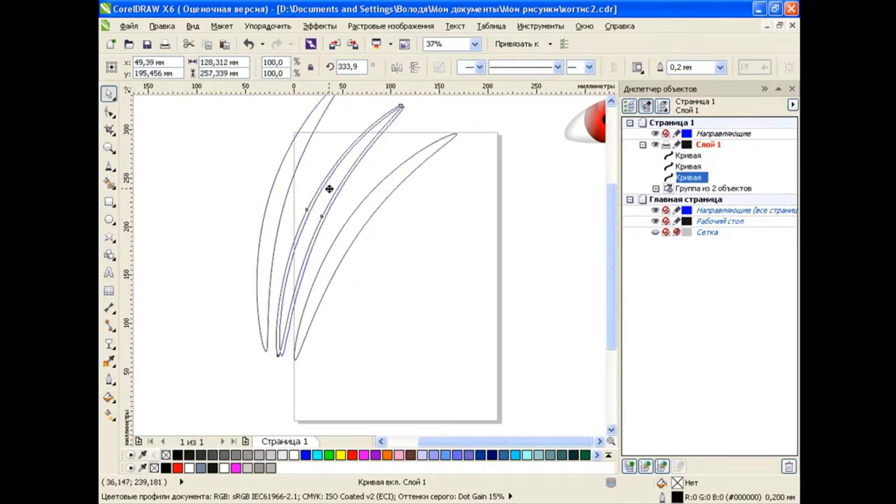
left_click(312, 189, "shift")
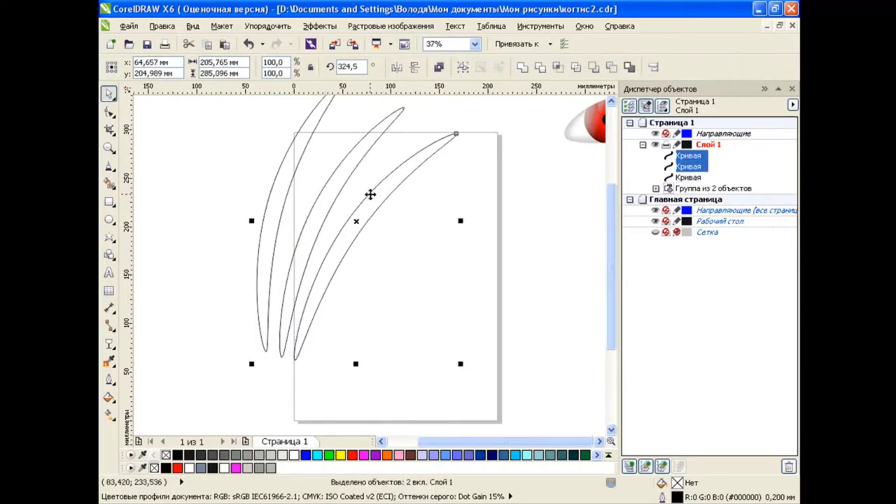
mouse_move(355, 218)
left_mouse_down()
mouse_move(396, 250)
mouse_move(407, 278)
left_mouse_up()
key("ctrl+z")
left_click(386, 124, "shift")
left_click(571, 318)
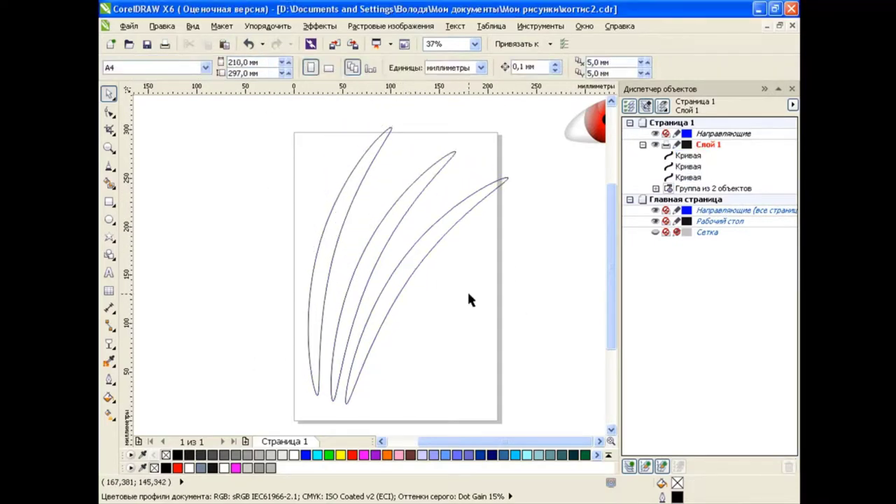
- Select the leftmost claw curve and paste a duplicate of it
left_click(454, 207)
left_click(366, 141)
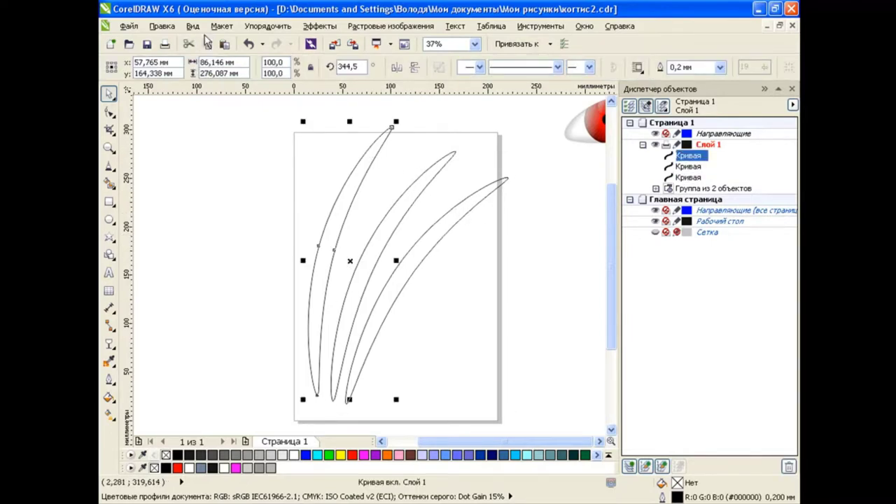
left_click(216, 46)
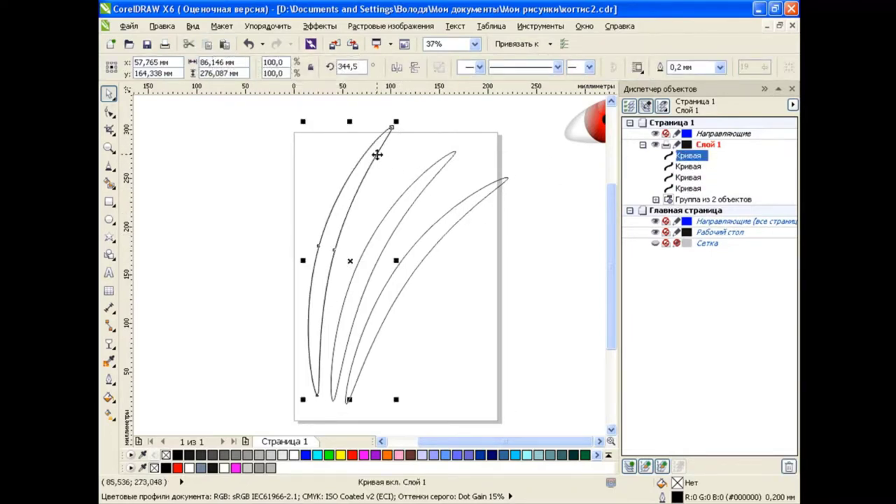
- With the Shape tool, add nodes down the upper part of the left claw curve
left_click(109, 112)
left_click(376, 140)
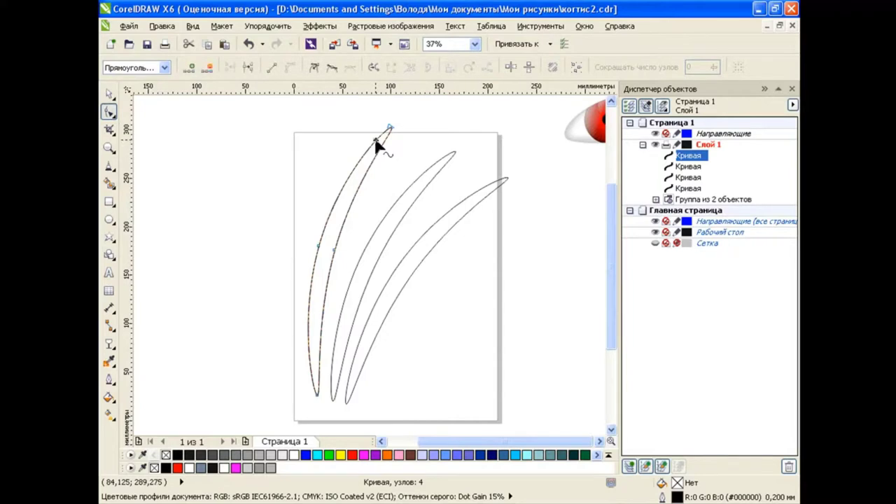
left_click(189, 67)
left_click(359, 162)
left_click(193, 66)
scroll(366, 156, "up", 2)
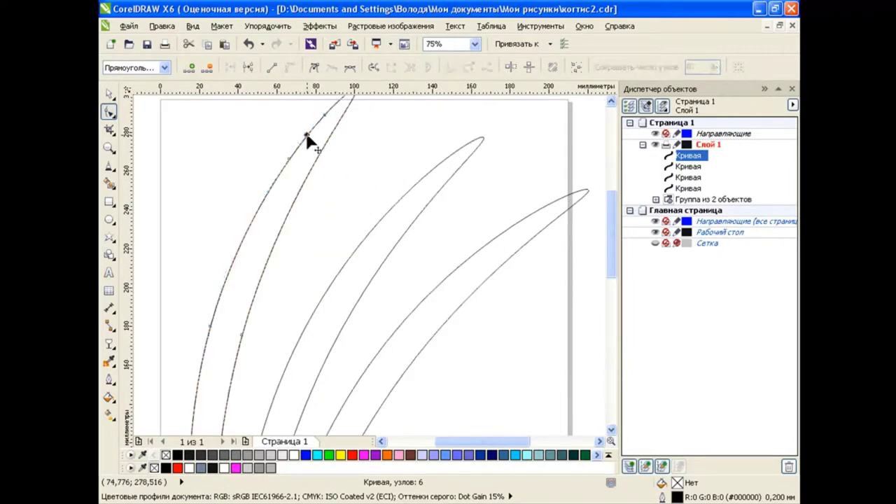
left_click(278, 167)
left_click(189, 66)
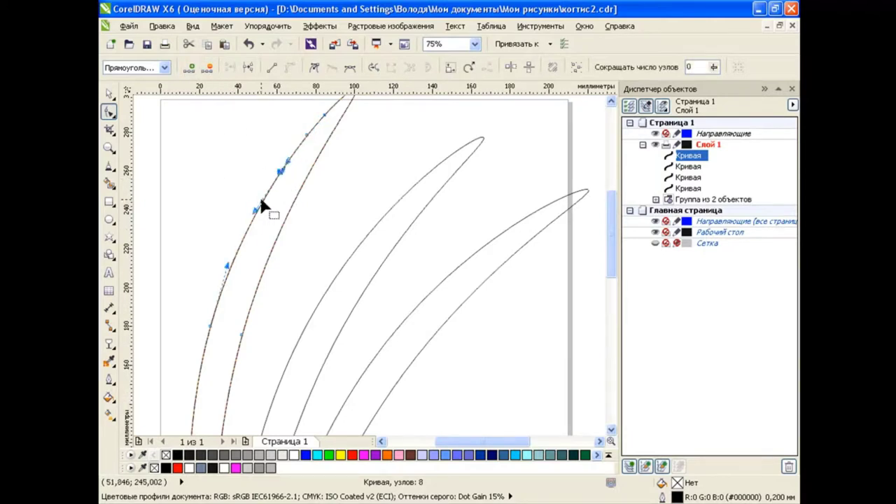
left_click(264, 202)
left_click(189, 67)
left_click(253, 224)
left_click(189, 67)
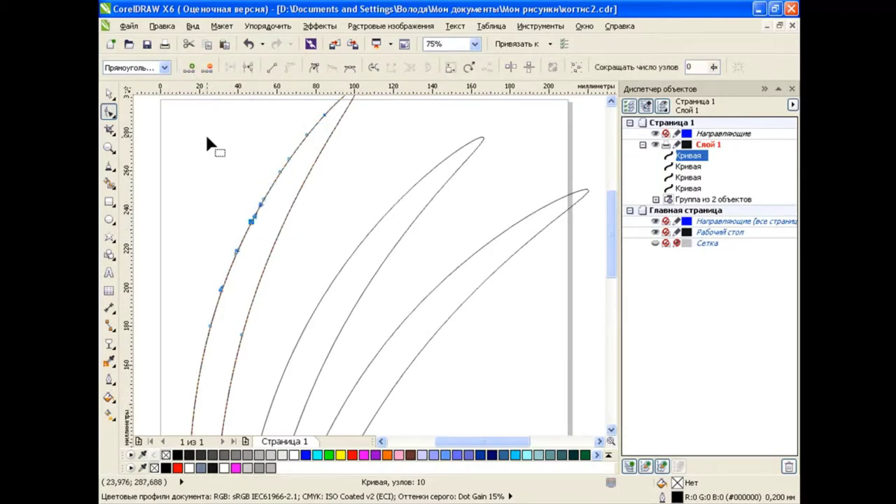
left_click(189, 67)
left_click(225, 280)
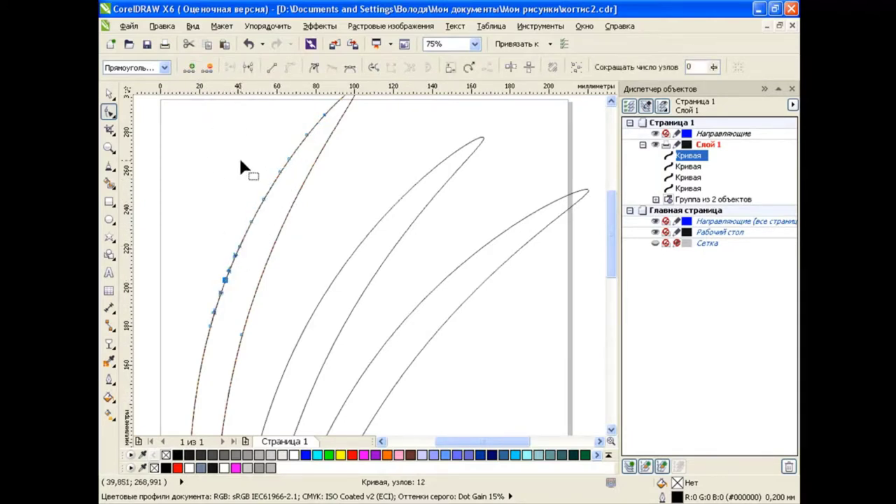
scroll(369, 217, "down", 1)
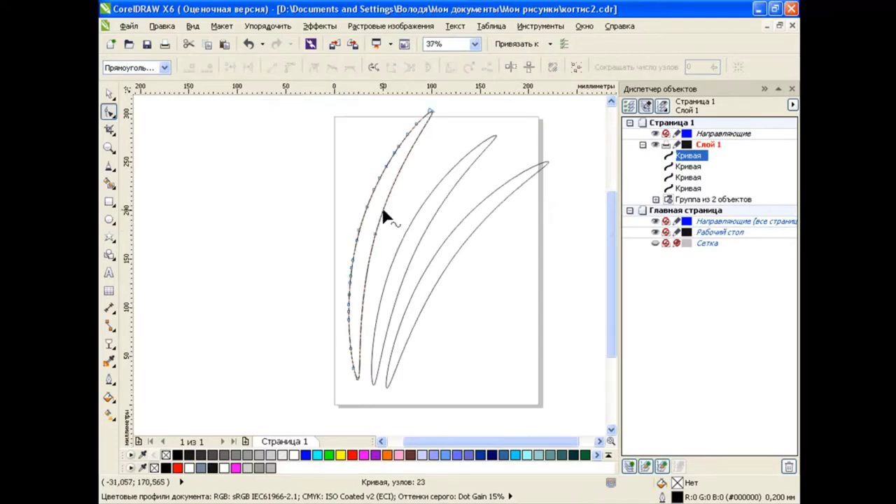
- Add more nodes along the curve with the right-click Add command, reaching 45 nodes
right_click(426, 120)
left_click(439, 133)
right_click(410, 139)
left_click(426, 148)
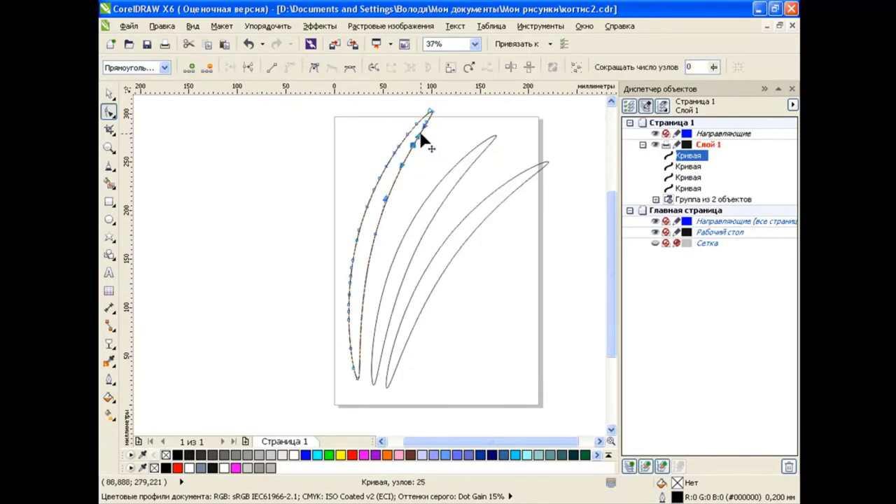
right_click(420, 132)
left_click(441, 140)
right_click(404, 161)
left_click(423, 169)
key("plus")
right_click(385, 204)
left_click(399, 212)
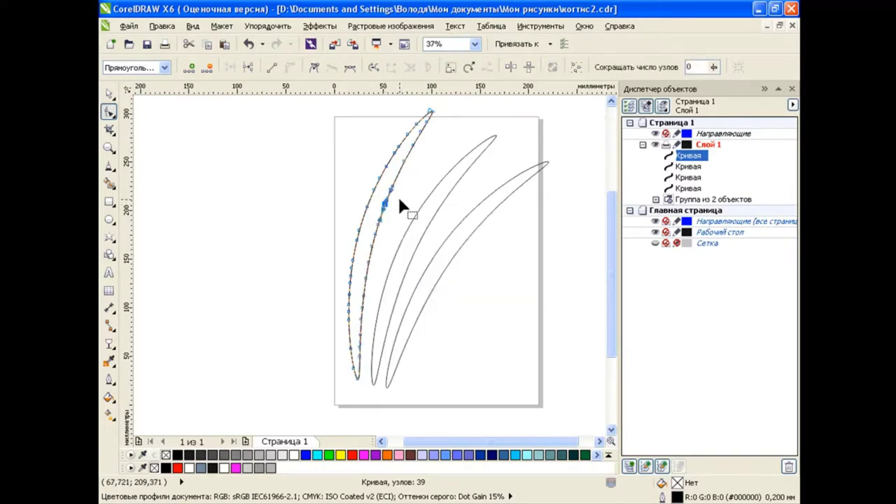
right_click(396, 174)
left_click(413, 181)
right_click(409, 150)
left_click(423, 165)
right_click(364, 283)
left_click(392, 67)
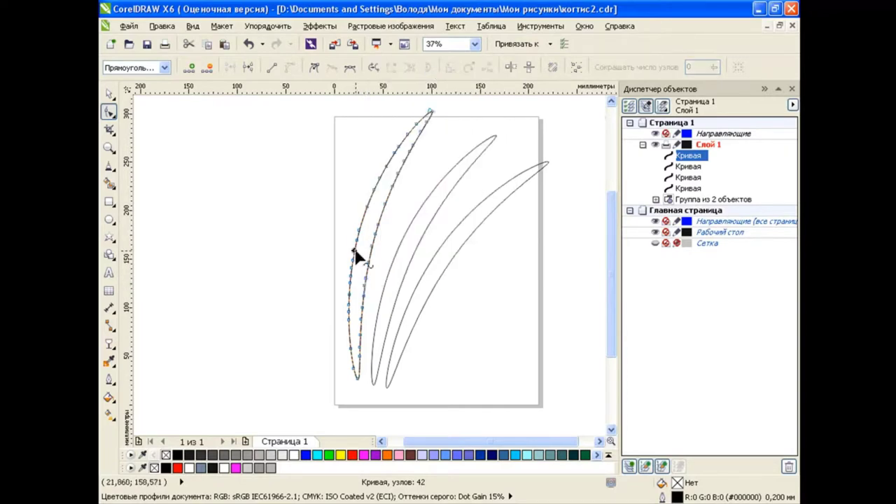
right_click(354, 250)
left_click(370, 258)
right_click(361, 218)
left_click(378, 224)
right_click(370, 197)
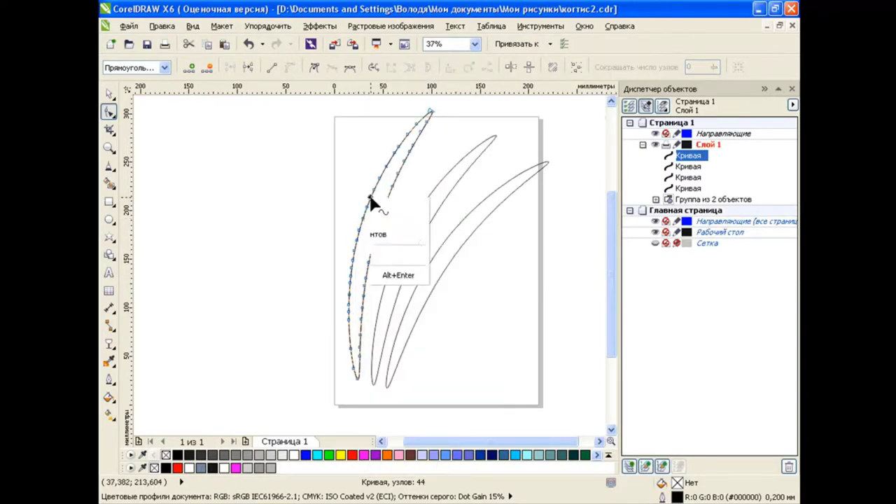
left_click(386, 204)
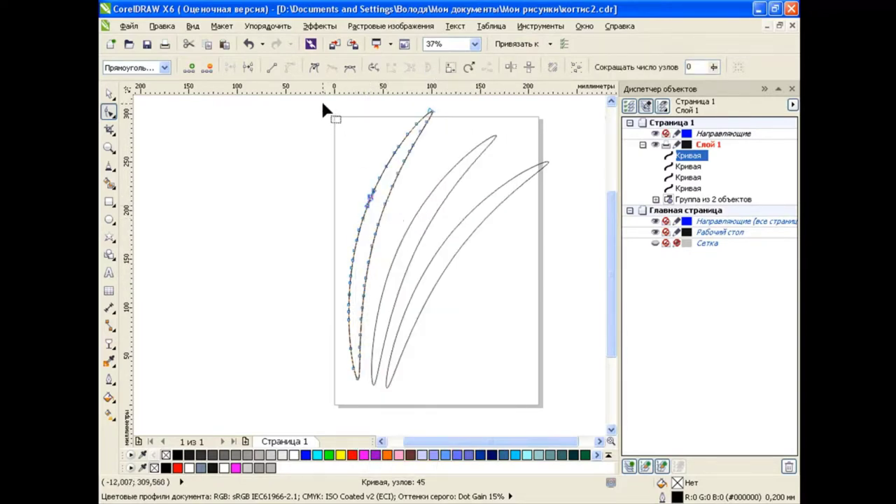
- Drag nodes of the left claw outward to pull spikes from its upper and left edges
left_click_drag(323, 110, 449, 398)
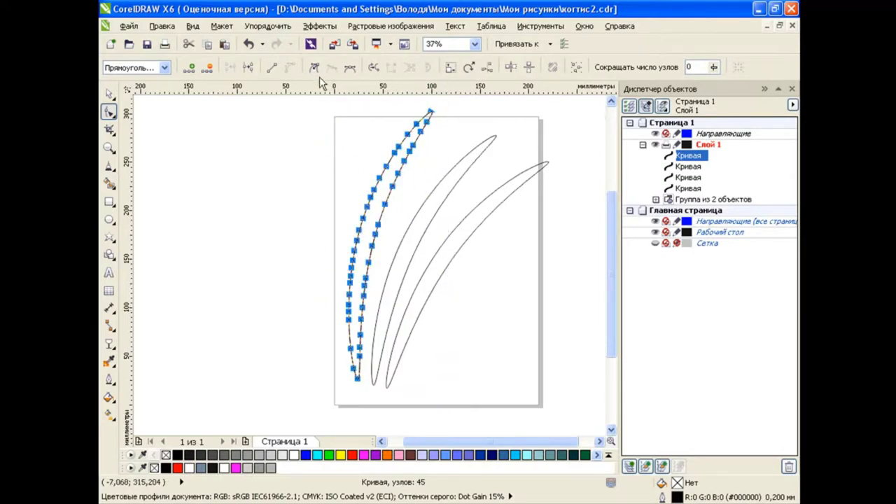
left_click(401, 124)
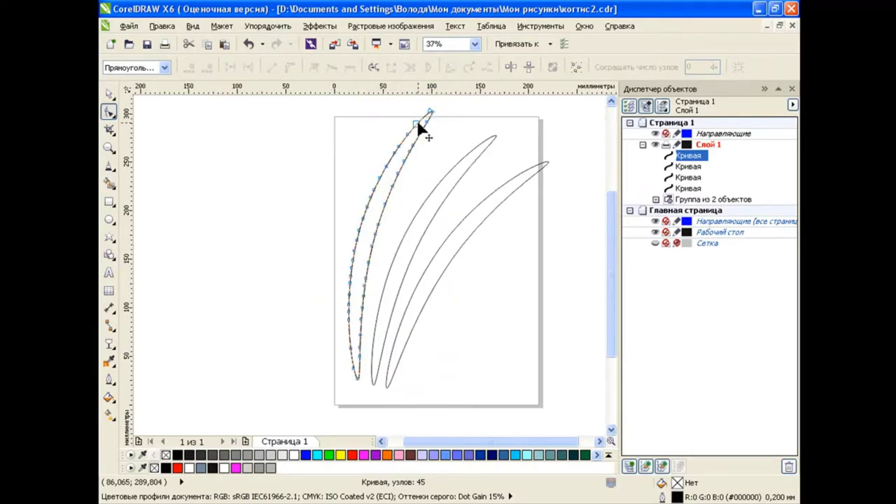
mouse_move(417, 124)
left_mouse_down()
mouse_move(404, 112)
mouse_move(413, 124)
mouse_move(395, 137)
left_mouse_up()
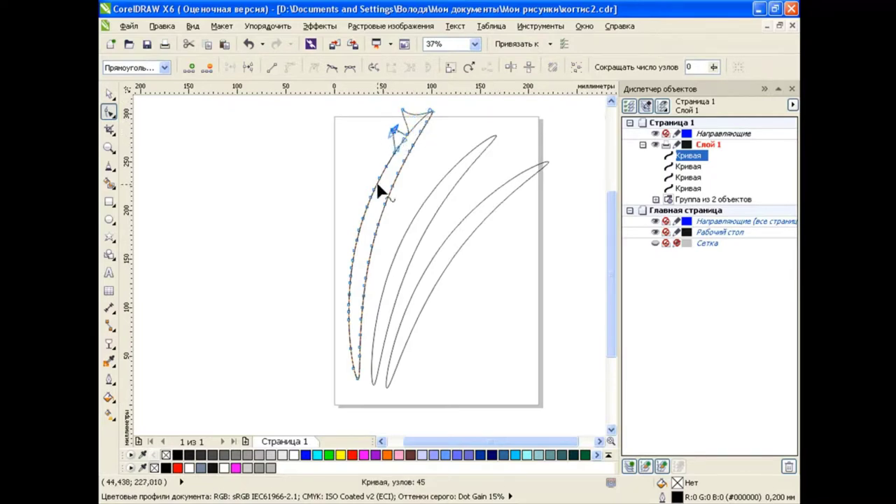
left_click_drag(375, 174, 368, 170)
left_click_drag(387, 198, 356, 186)
left_click(376, 193)
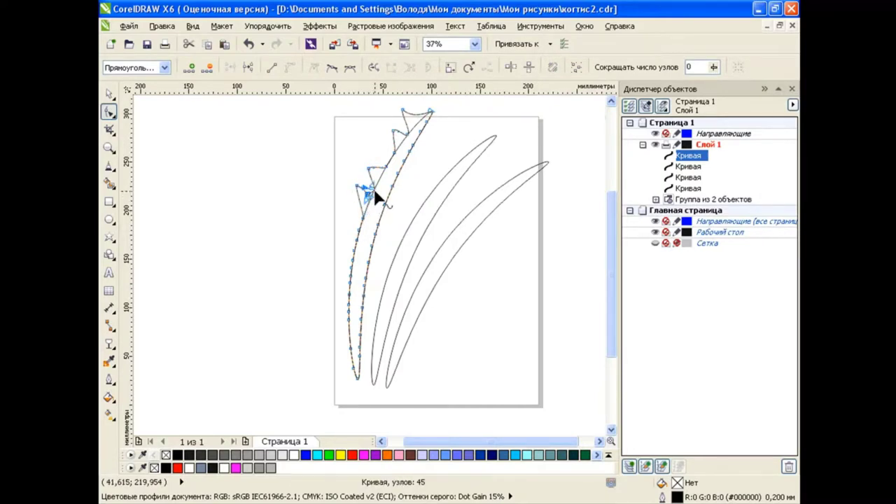
mouse_move(358, 254)
left_mouse_down()
mouse_move(326, 250)
mouse_move(334, 319)
left_mouse_up()
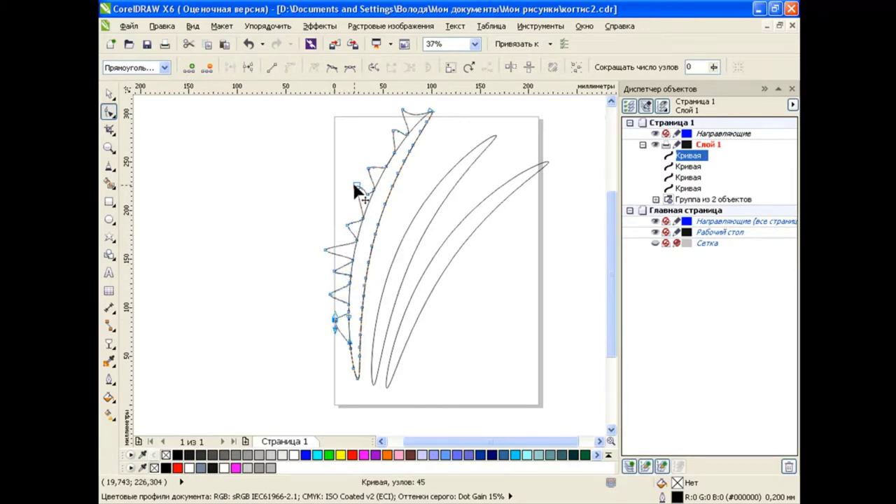
left_click_drag(354, 191, 396, 133)
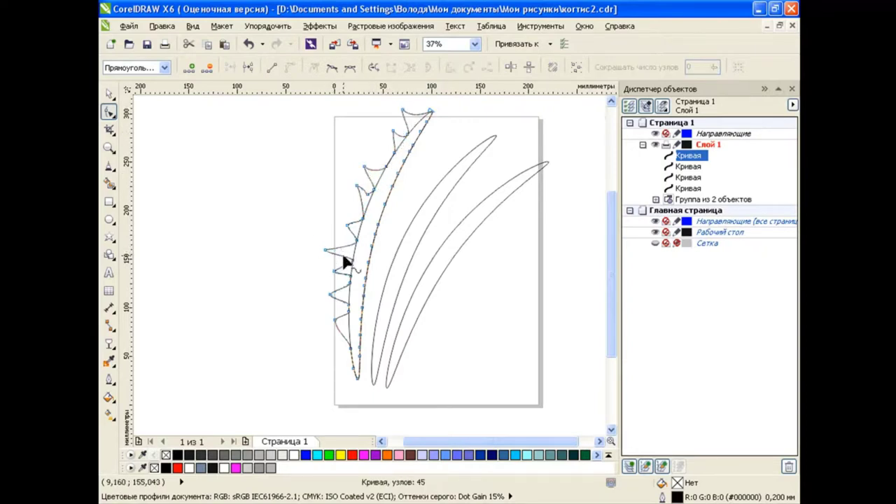
left_click_drag(344, 256, 354, 223)
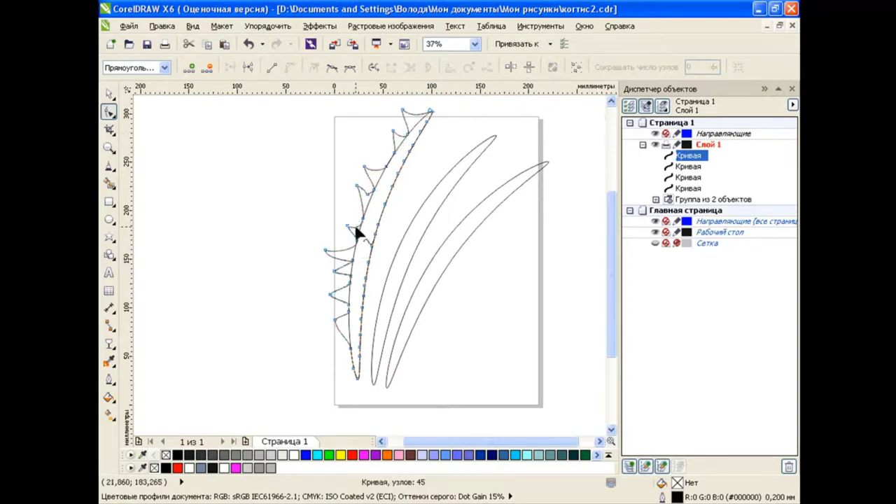
key("ctrl+z")
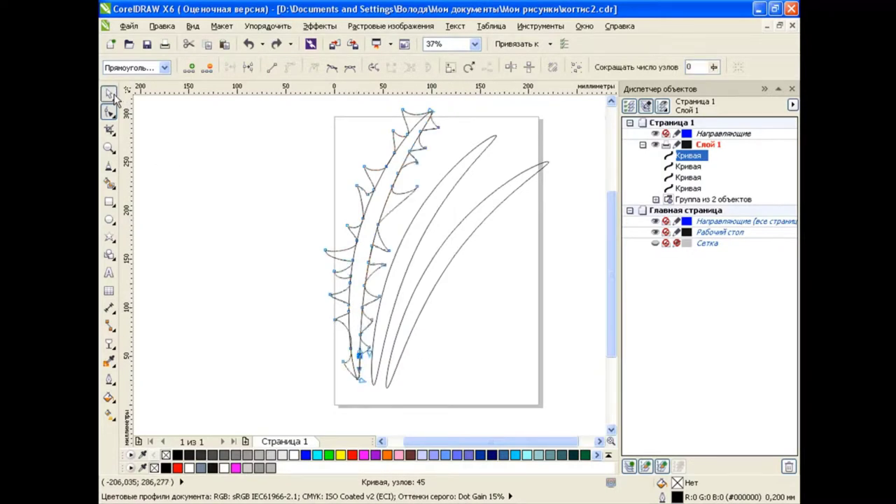
- Lower a left-edge spike and reshape the claw's bottom, then deselect the spiky curve
left_click(109, 94)
left_click(330, 306)
double_click(354, 227)
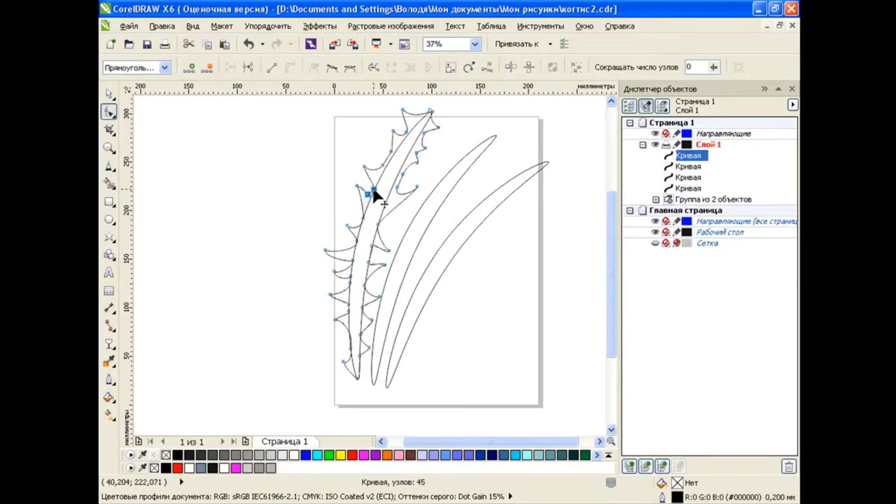
mouse_move(366, 196)
left_mouse_down()
mouse_move(356, 243)
mouse_move(374, 254)
mouse_move(343, 287)
left_mouse_up()
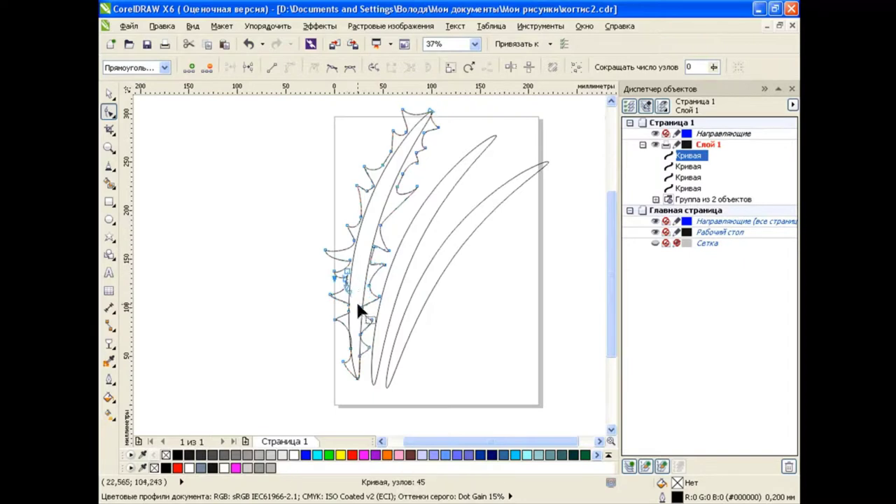
left_click(345, 305)
left_click_drag(352, 343, 361, 357)
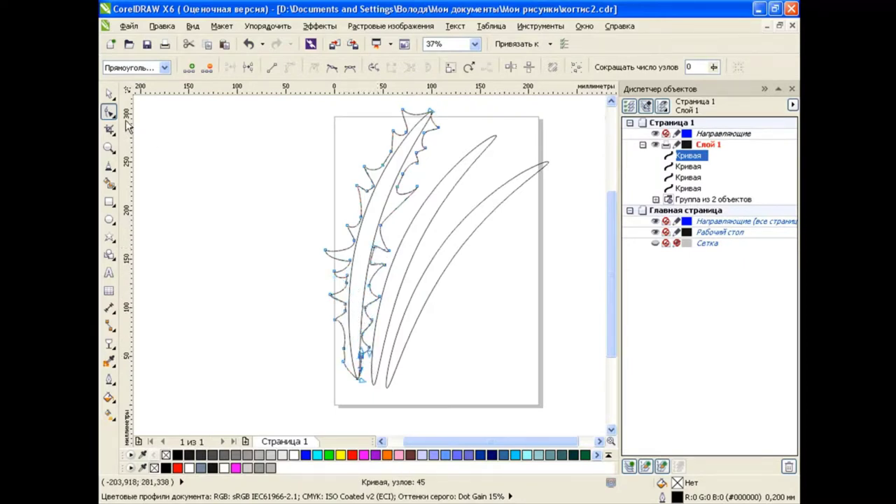
key("space")
left_click(244, 177)
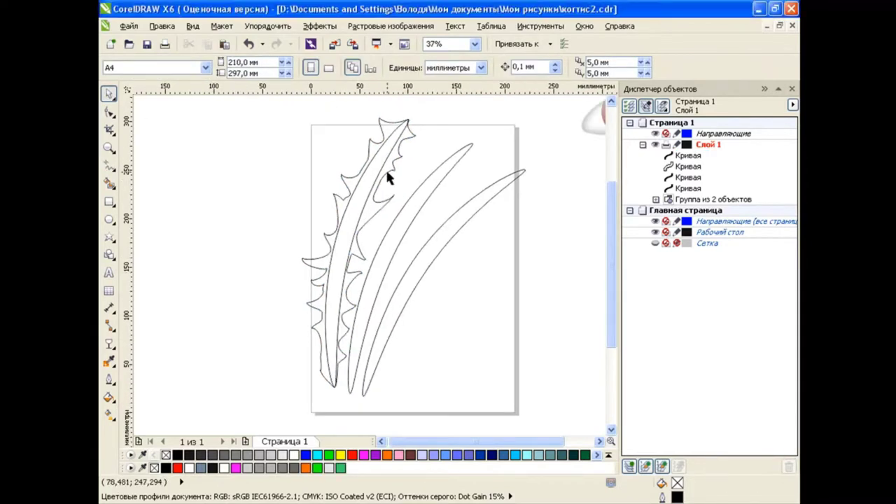
- Draw a freehand outline around the spiky claw, then delete it
left_click_drag(387, 172, 286, 174)
left_click(248, 44)
left_click(504, 308)
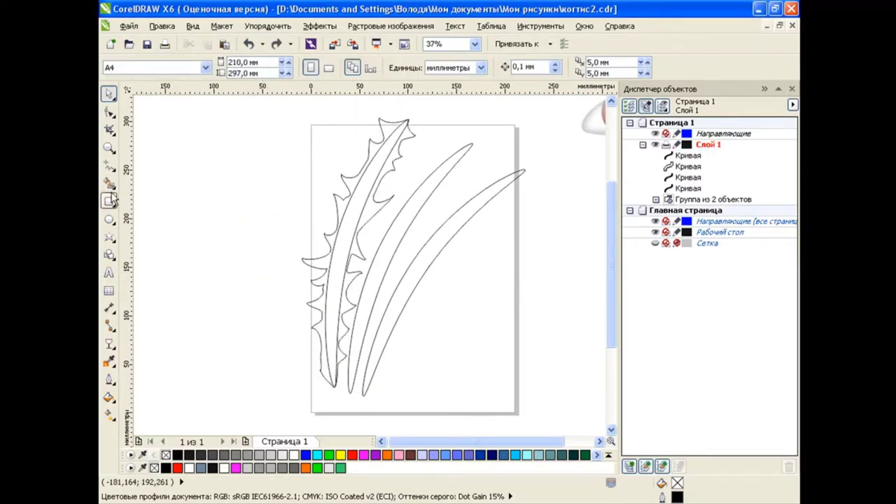
left_click(108, 165)
mouse_move(371, 112)
left_mouse_down()
mouse_move(311, 273)
mouse_move(301, 343)
mouse_move(365, 114)
left_mouse_up()
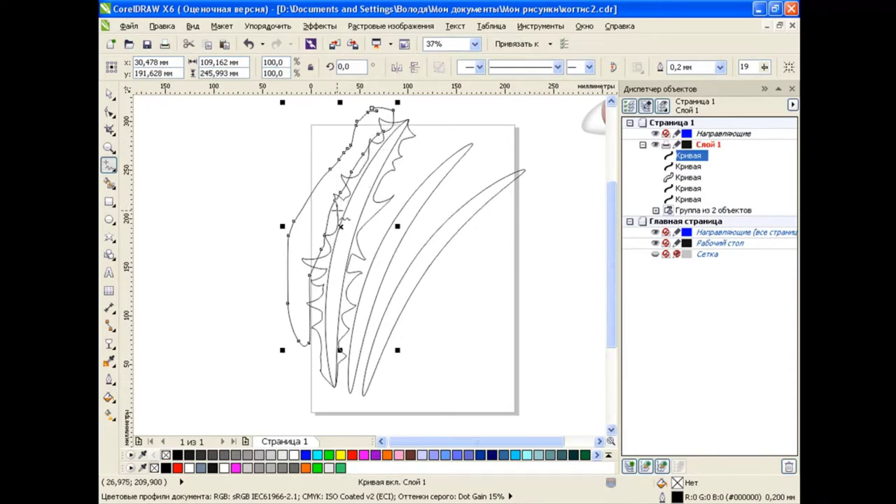
key("space")
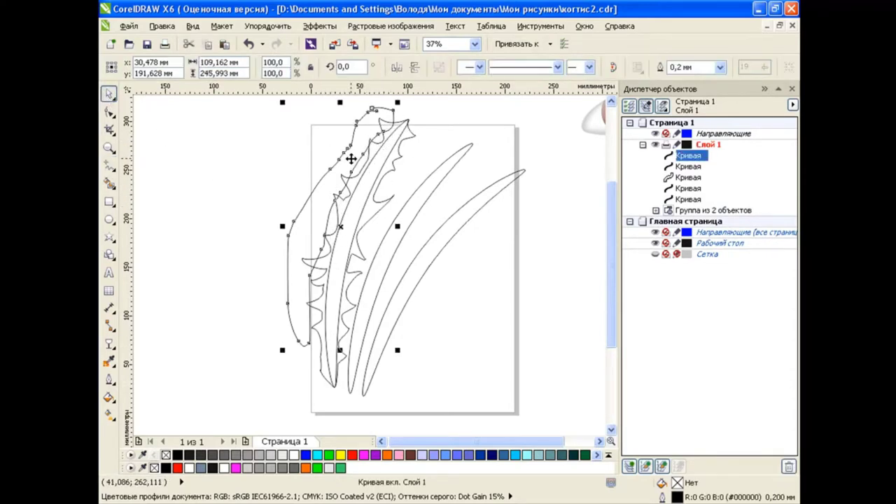
key("Delete")
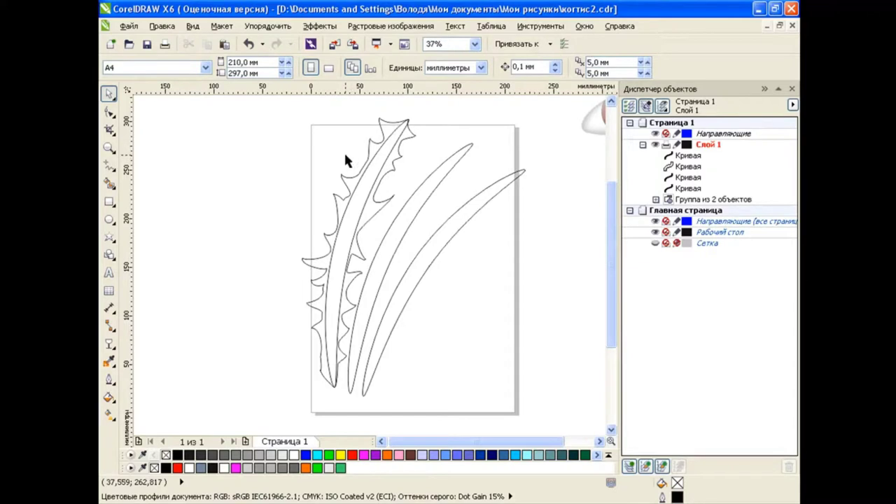
- Draw a tall narrow test rectangle left of the page and delete it
left_click_drag(368, 155, 272, 154)
left_click(248, 45)
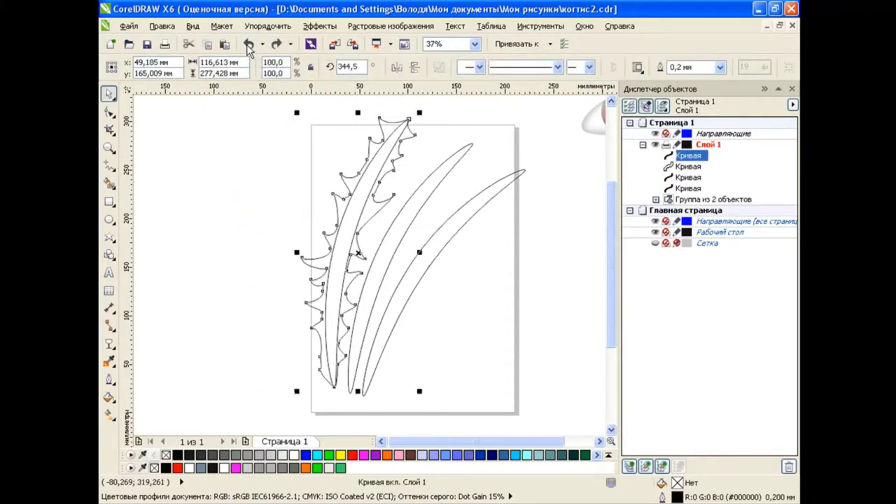
left_click(315, 165)
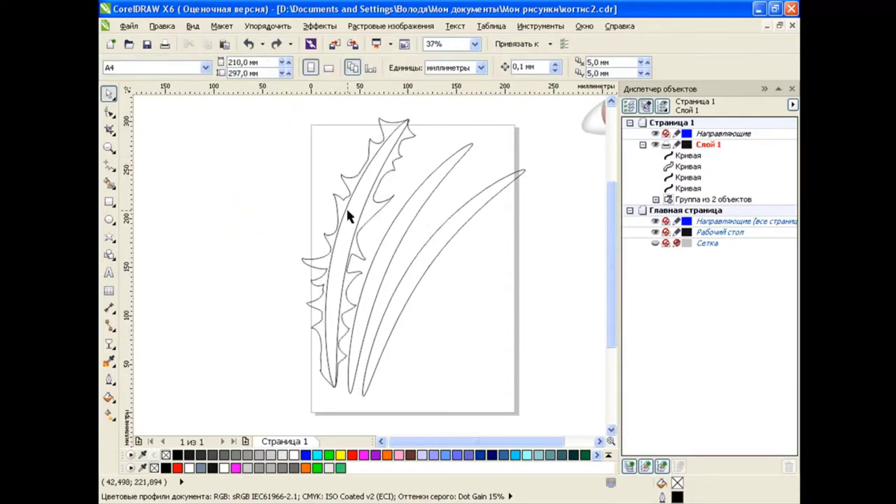
key("F6")
left_click_drag(219, 121, 237, 371)
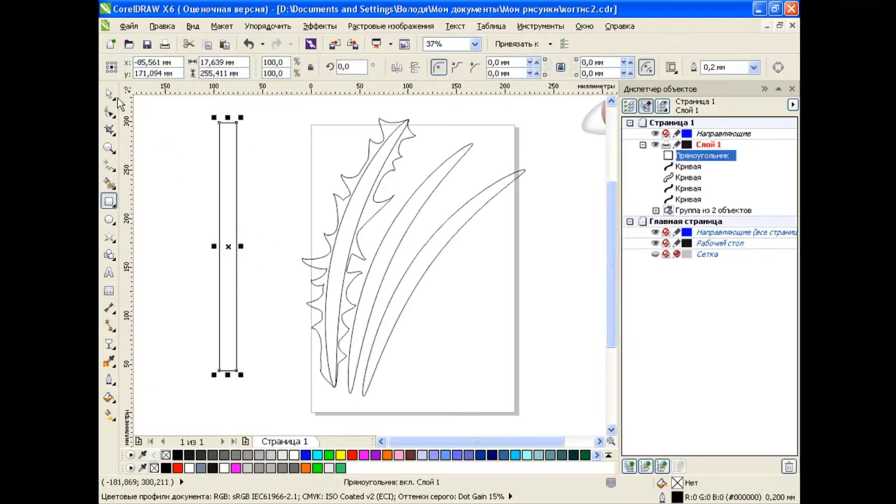
left_click(109, 94)
key("Delete")
- Select the spiky claw, try the Interactive Fill tool, then deselect it
left_click(378, 180)
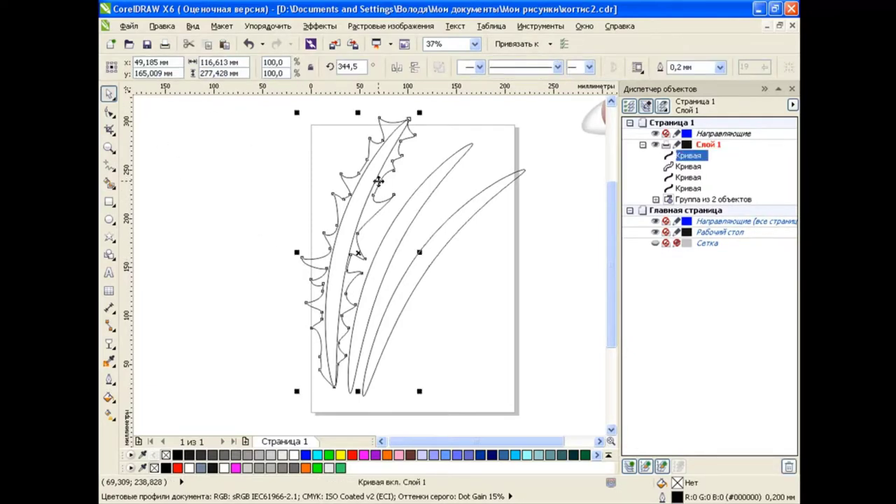
left_click(110, 415)
left_click(168, 412)
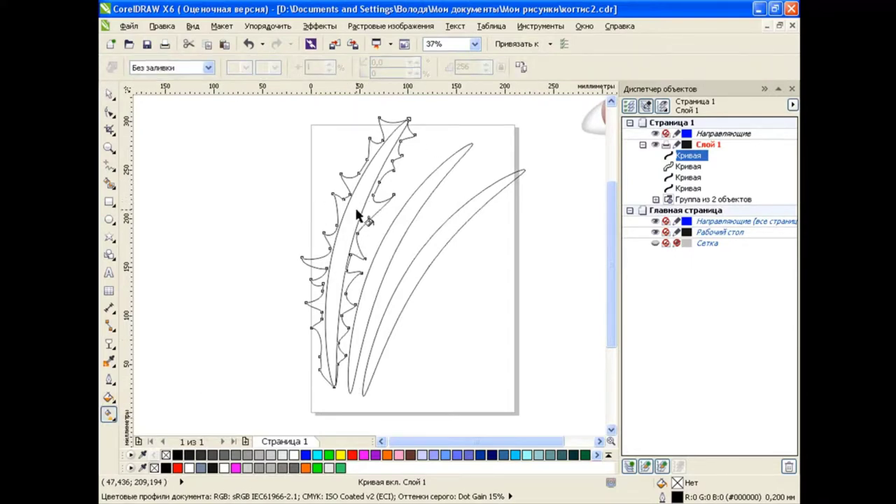
left_click(110, 94)
left_click(224, 221)
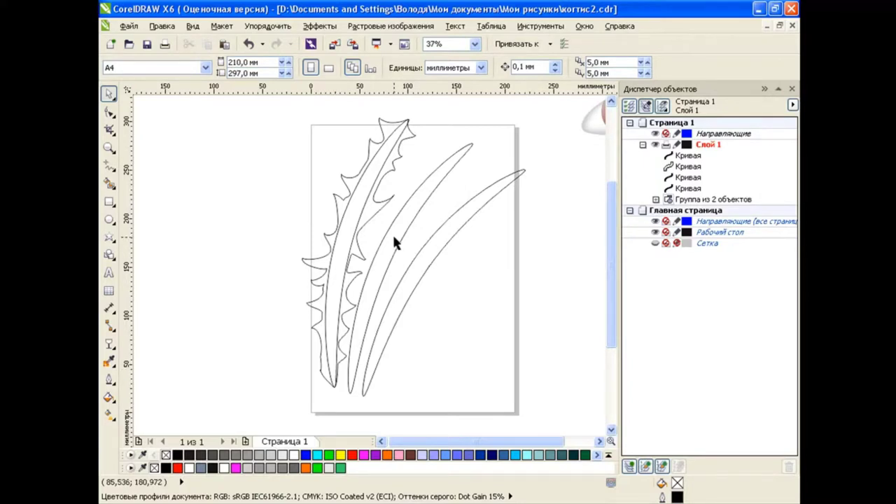
- Draw a straight polyline cutting across the claws
left_click(111, 167)
left_click(140, 264)
left_click(295, 221)
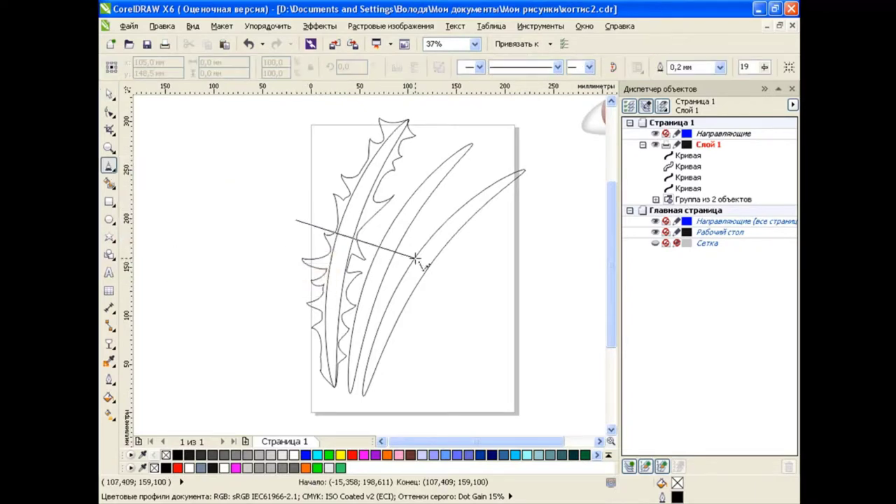
double_click(419, 261)
key("space")
- Smart Fill two spike areas green and two spike areas pale yellow
left_click(110, 183)
left_click(182, 184)
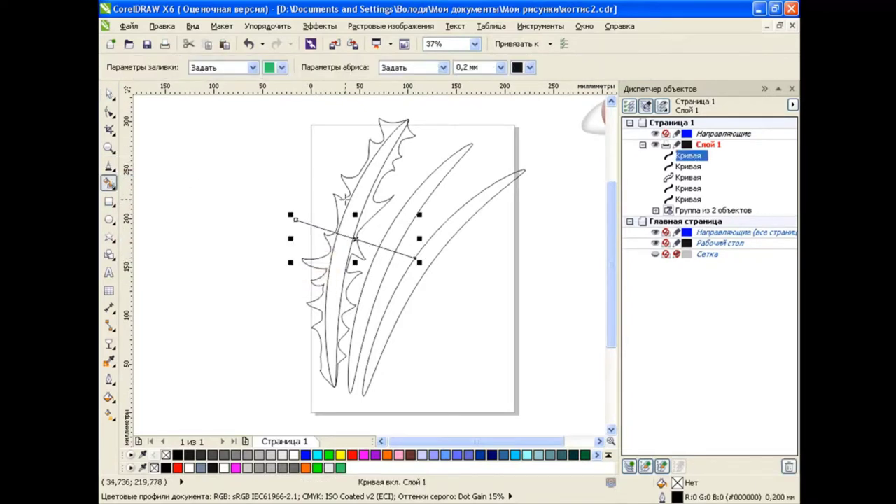
left_click(355, 164)
left_click(347, 308)
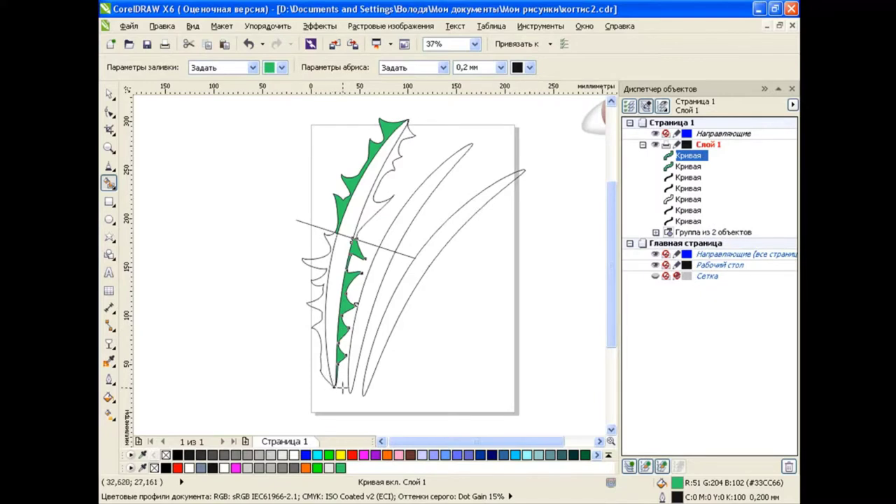
left_click(281, 67)
left_click(294, 105)
left_click(385, 172)
left_click(321, 285)
- Select the straight cutting line and delete it
left_click(108, 93)
left_click(300, 221)
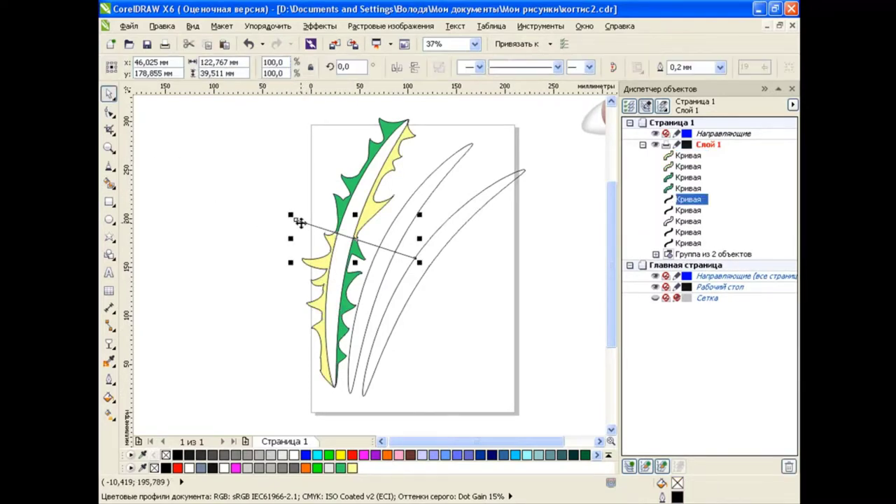
key("Delete")
- Inspect the new fill pieces by pulling them aside and undoing, then select the green spike piece
left_click(687, 189)
left_click(687, 156, "shift")
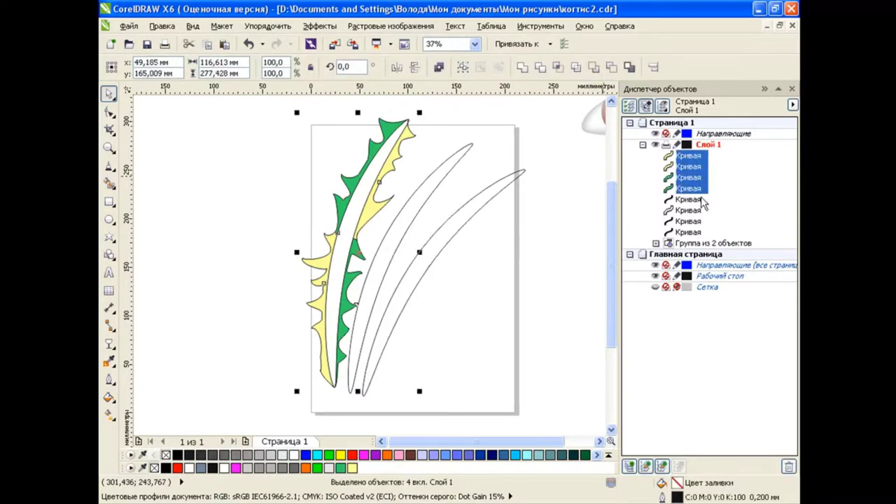
left_click(693, 200)
left_click_drag(350, 207, 263, 203)
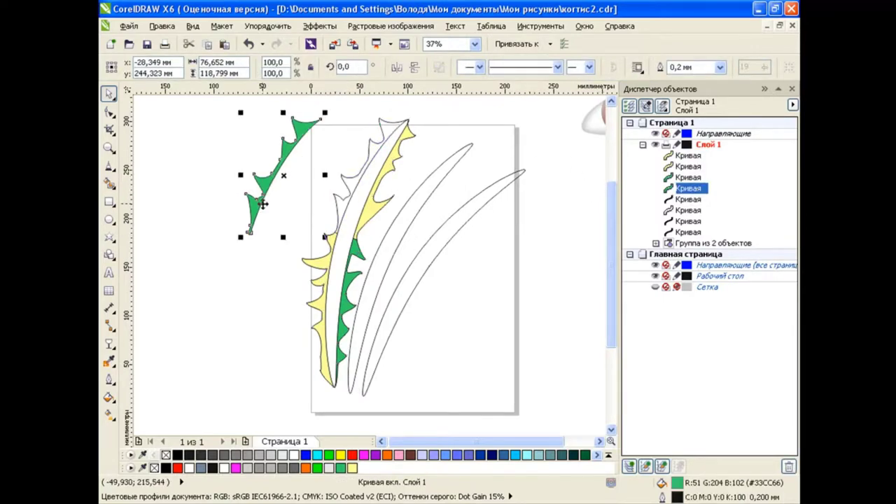
left_click(249, 44)
left_click_drag(358, 253, 445, 261)
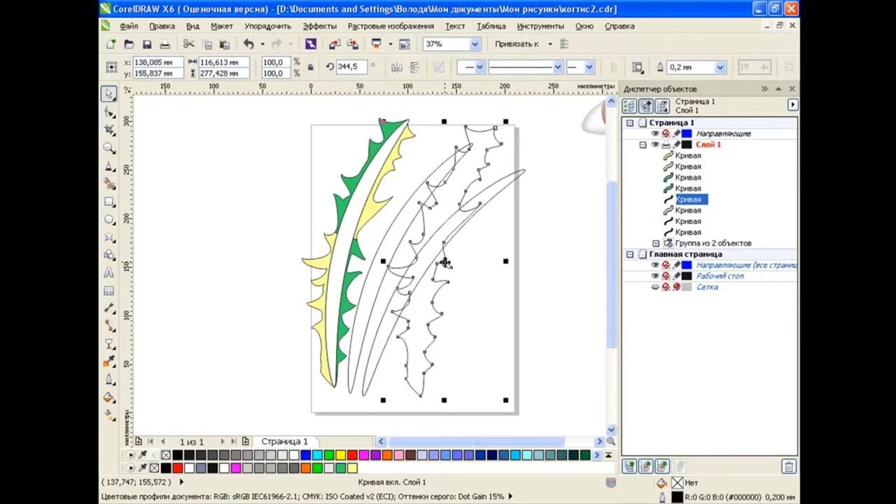
left_click(248, 43)
left_click(349, 182)
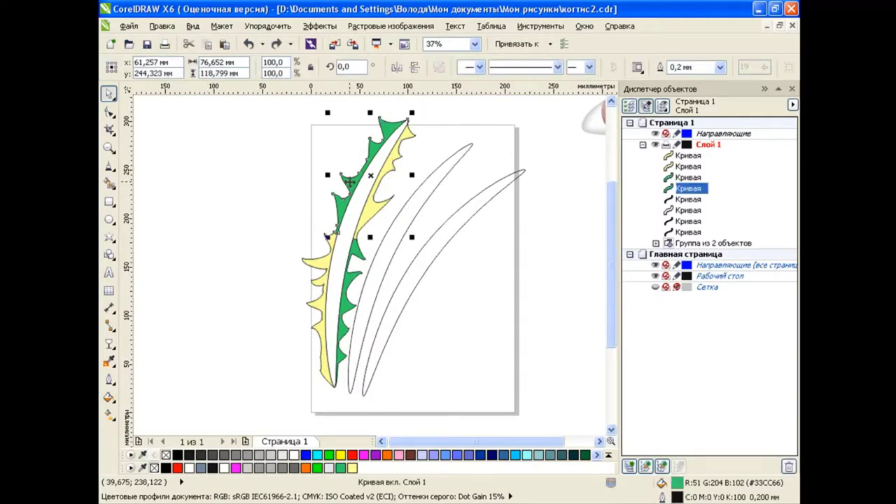
- Start a custom linear fountain fill for the upper spike piece with grey and light-grey end stops
left_click(109, 397)
left_click(161, 406)
left_click(402, 151)
left_click(390, 247)
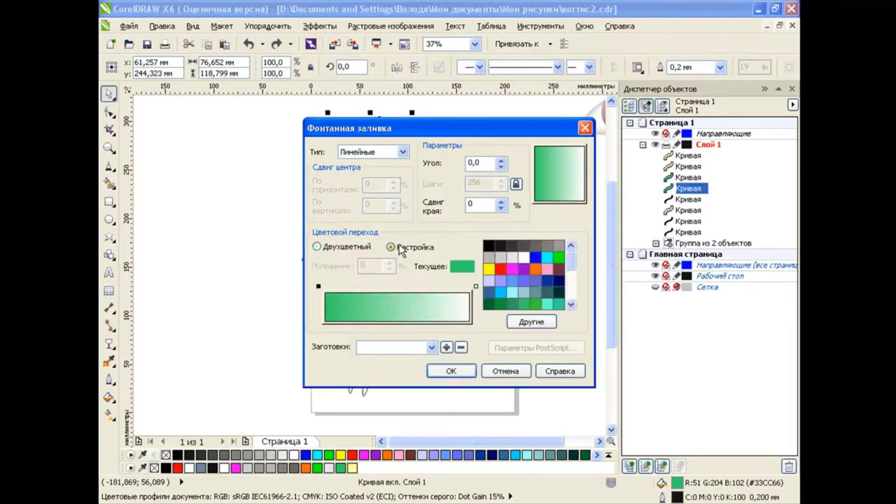
left_click(475, 286)
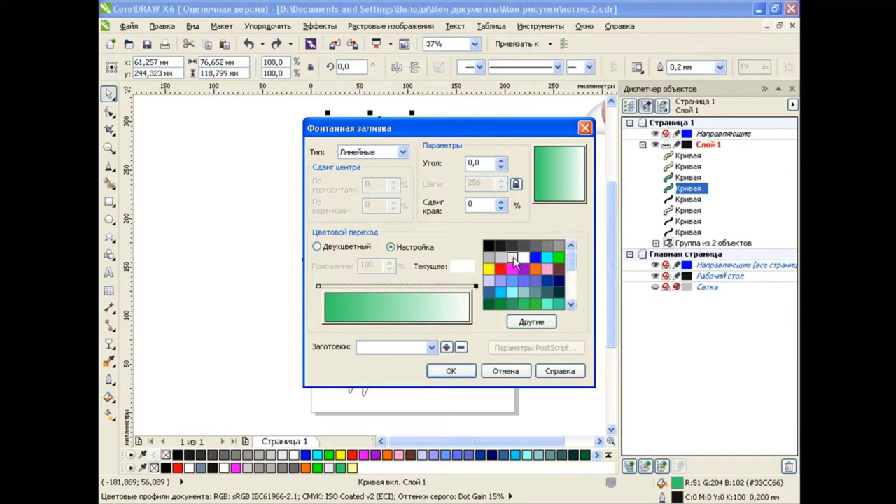
left_click(502, 262)
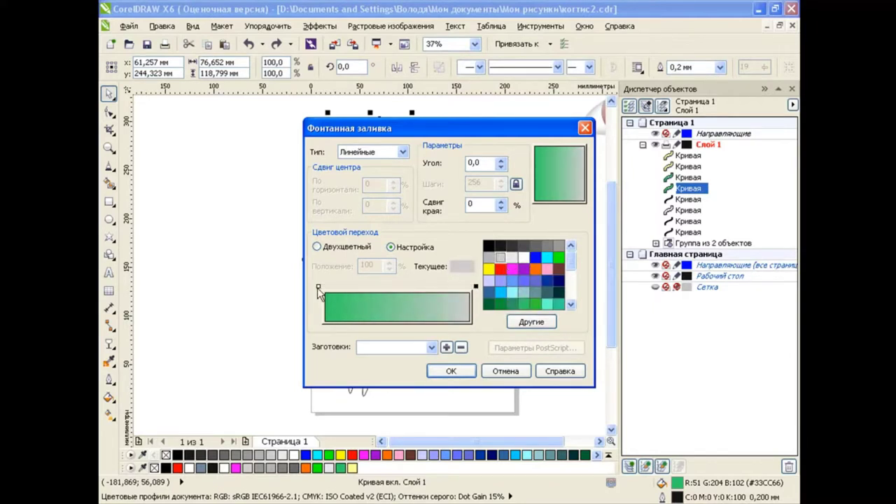
left_click(319, 286)
left_click(500, 262)
- Add dark grey and black colour stops at 53% and 66% to the gradient
double_click(402, 286)
left_click(489, 246)
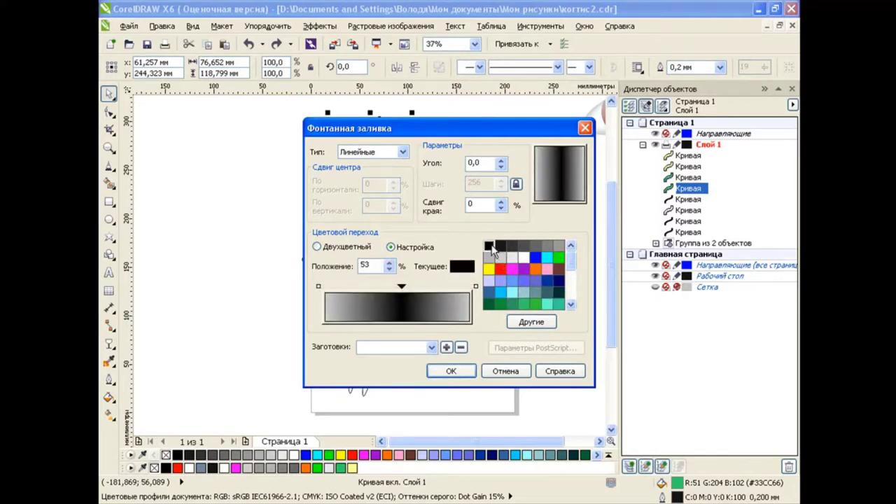
left_click(505, 258)
left_click(512, 246)
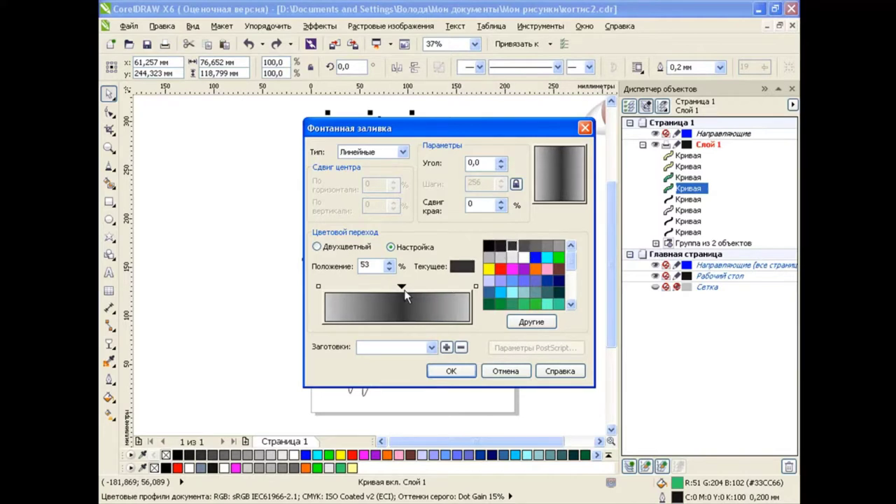
double_click(390, 286)
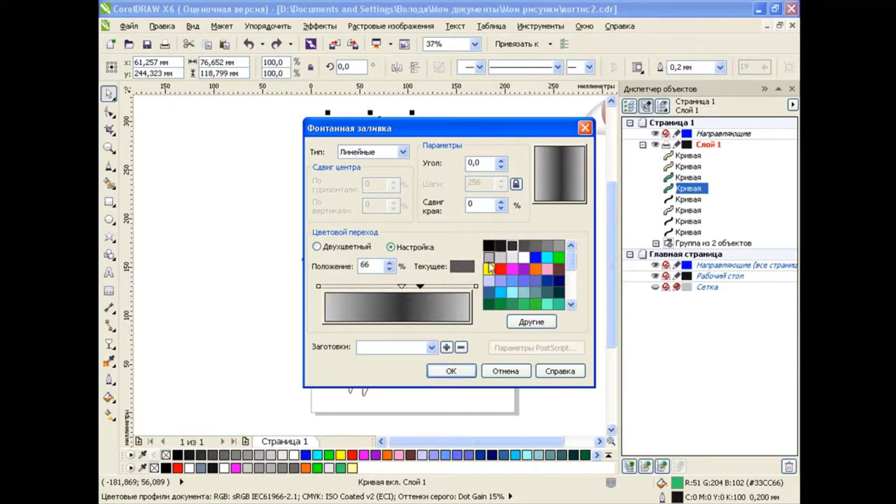
left_click_drag(402, 286, 420, 286)
- Apply the custom grey gradient to the upper spike piece and roughly rotate it across the spikes
left_click(451, 371)
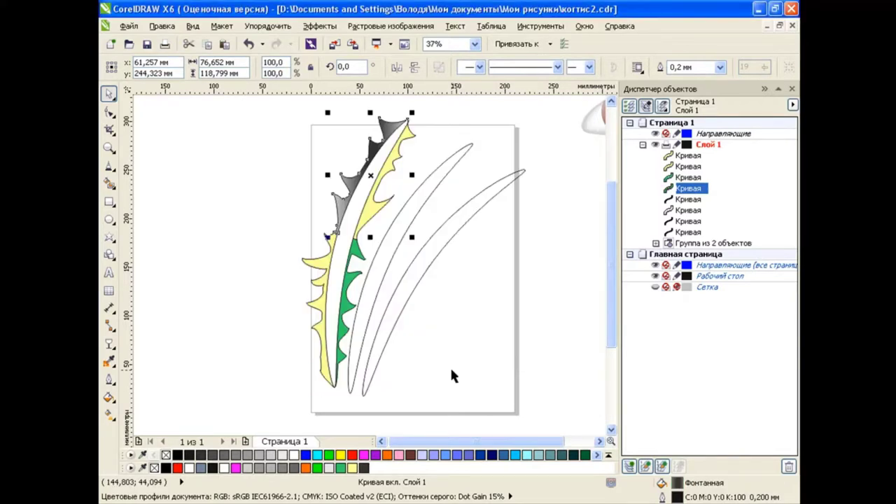
key("g")
left_click_drag(407, 174, 372, 186)
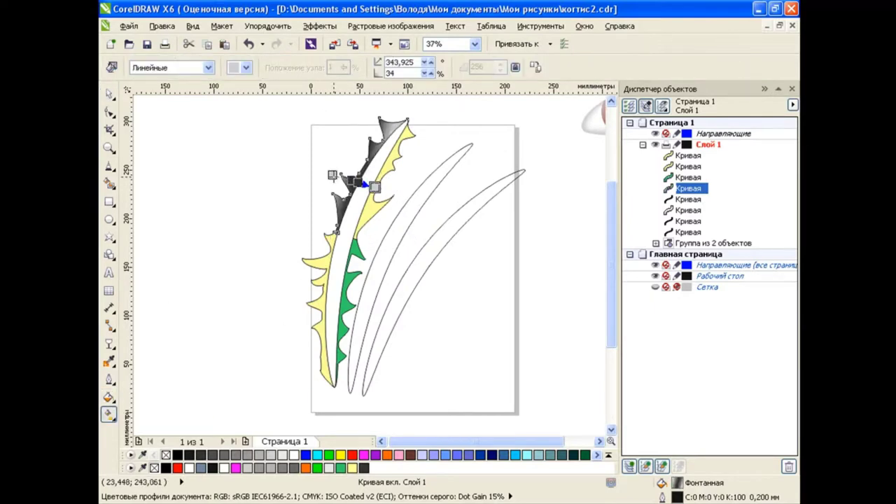
scroll(343, 173, "up", 3)
scroll(343, 172, "up", 2)
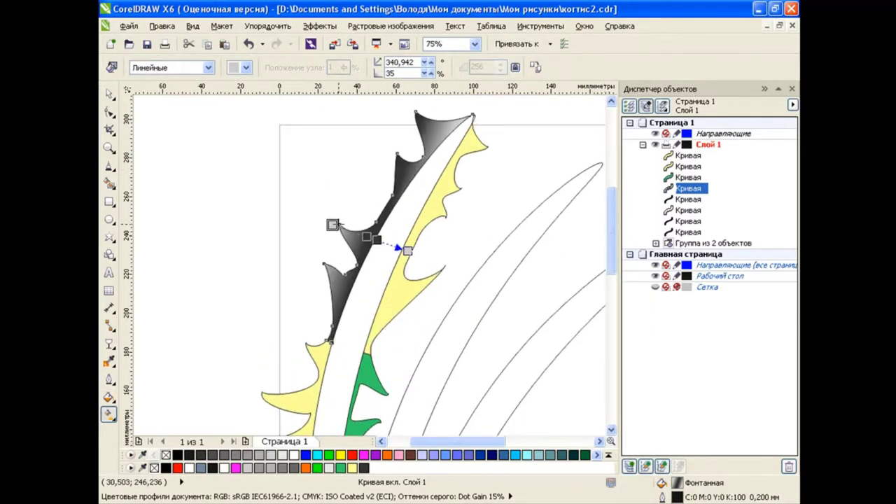
- Fine-tune the gradient's start and end handles to about 334° angle with edge pad 40
left_click_drag(332, 229, 350, 217)
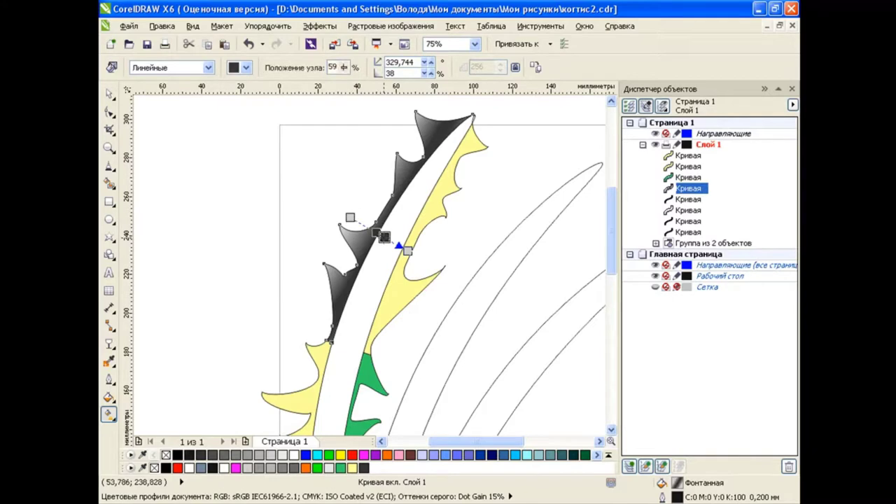
left_click_drag(407, 250, 343, 213)
left_click_drag(386, 237, 390, 236)
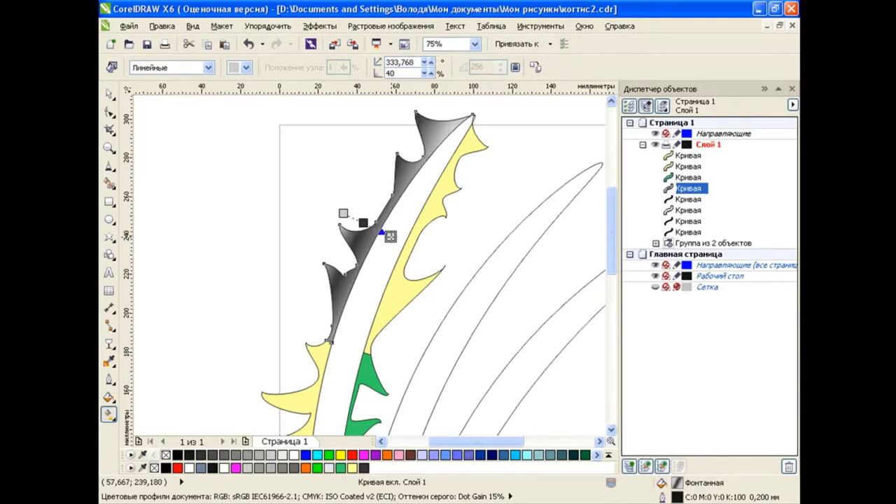
left_click(110, 95)
left_click_drag(613, 230, 614, 284)
scroll(366, 228, "down", 2)
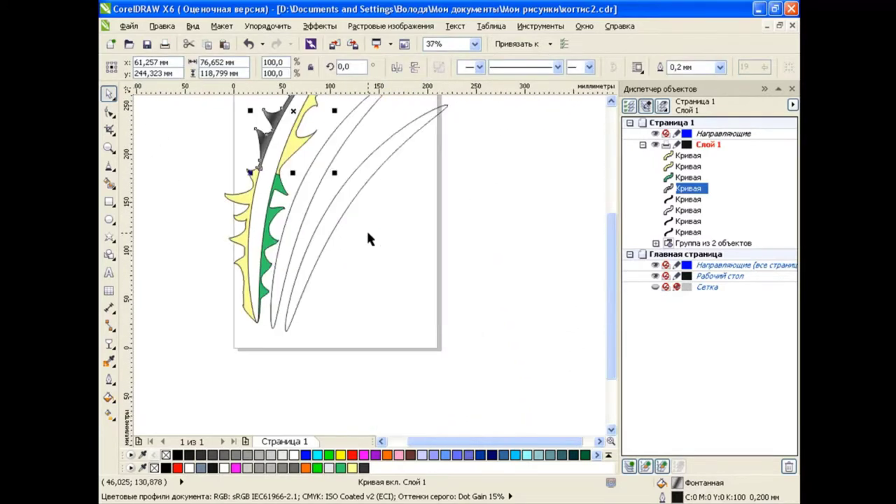
left_click_drag(413, 441, 394, 441)
- Copy only the fill from the gradient-filled upper spike onto the yellow and green spike pieces and the claw blade
left_click(376, 256)
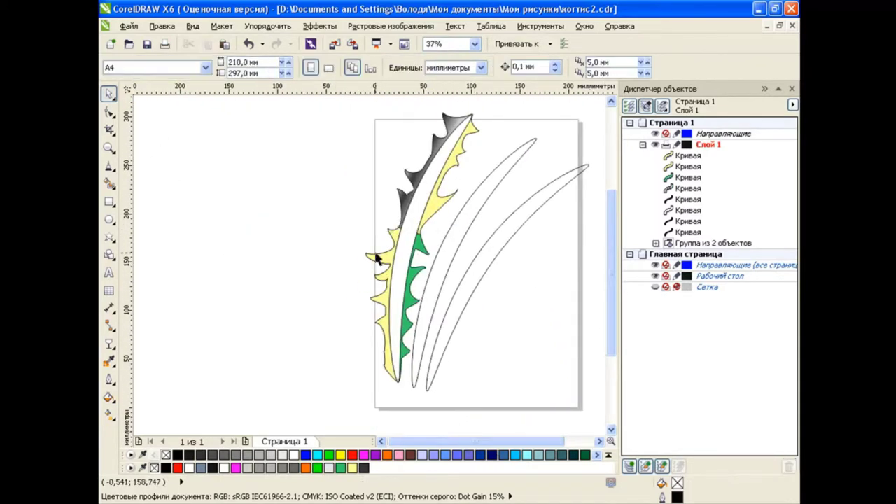
left_click(387, 262)
left_click(342, 256)
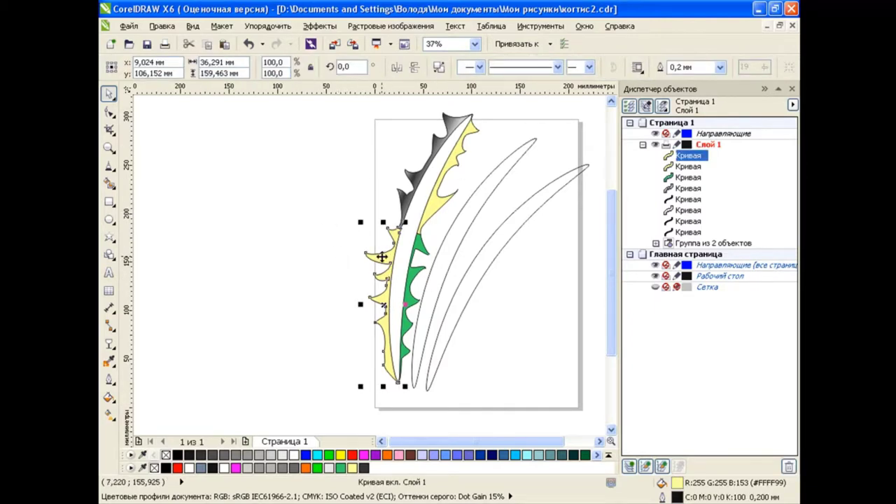
left_click(424, 258, "shift")
left_click(432, 203, "shift")
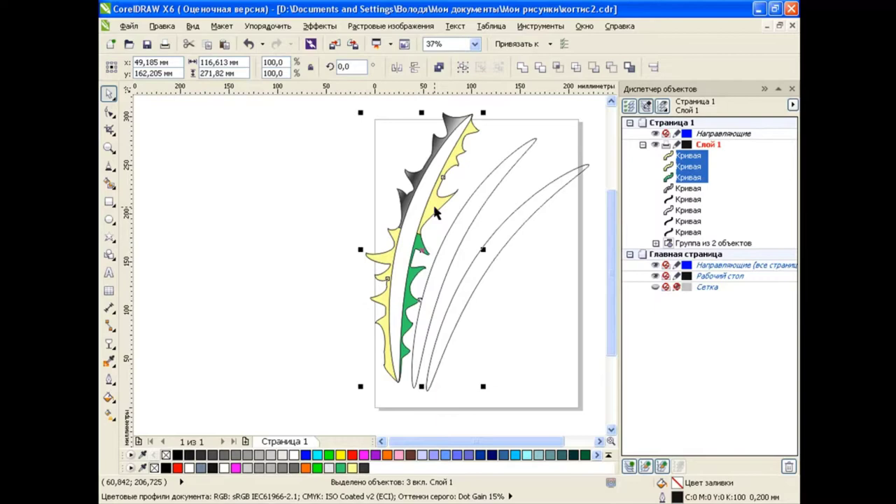
left_click(161, 25)
left_click(210, 218)
left_click(326, 250)
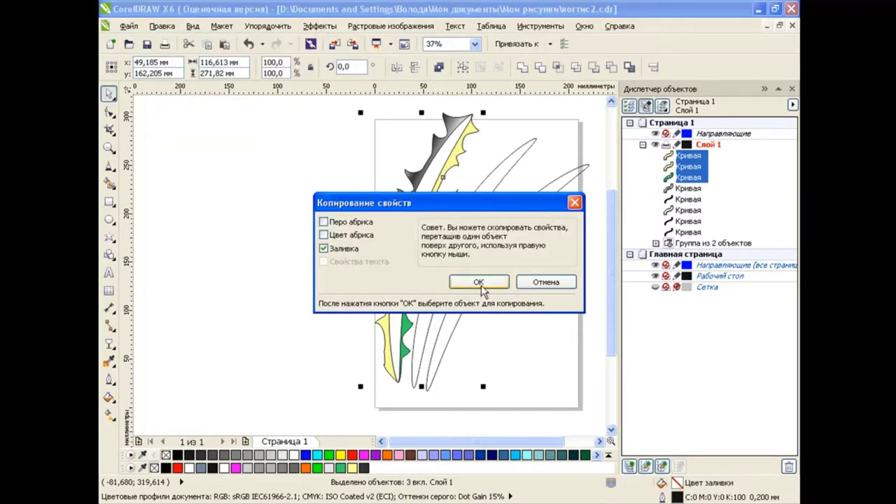
left_click(478, 281)
left_click(448, 122)
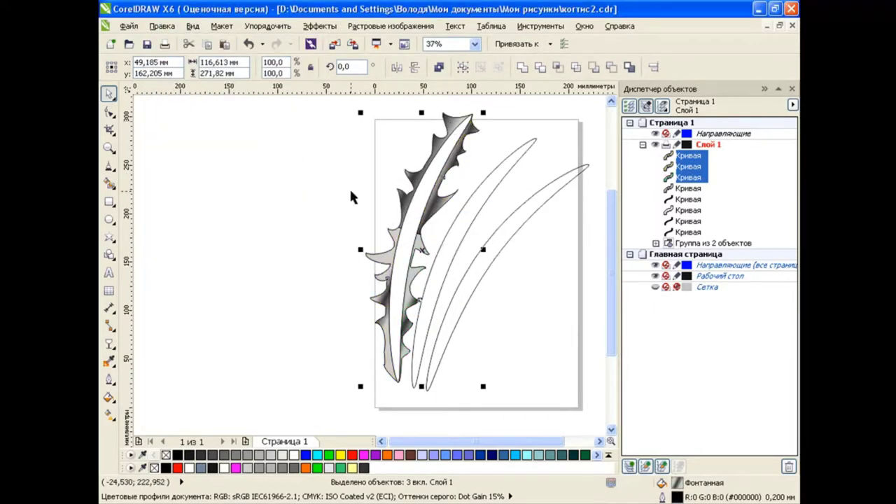
- Re-angle the copied gradients on the light-grey and inner spike shapes to about 350°
left_click(378, 260)
left_click(116, 417)
left_click(182, 414)
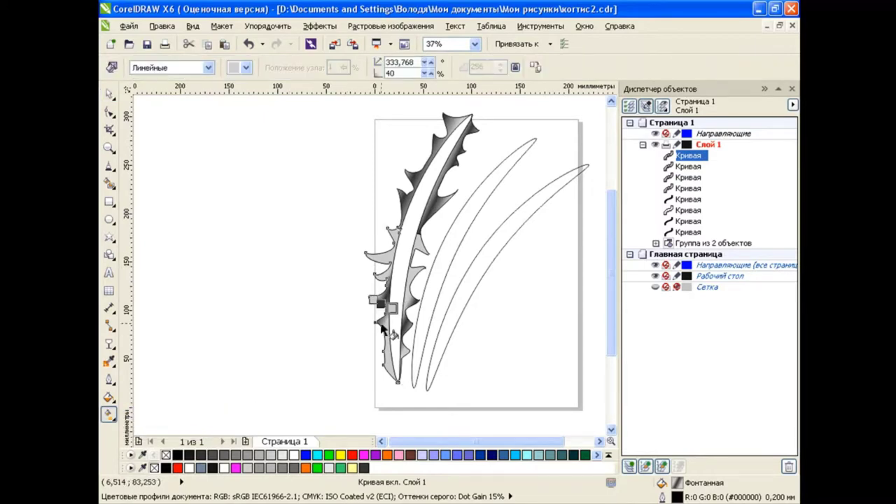
scroll(368, 309, "up", 2)
mouse_move(310, 296)
left_mouse_down()
mouse_move(314, 268)
mouse_move(318, 283)
mouse_move(277, 280)
mouse_move(315, 280)
left_mouse_up()
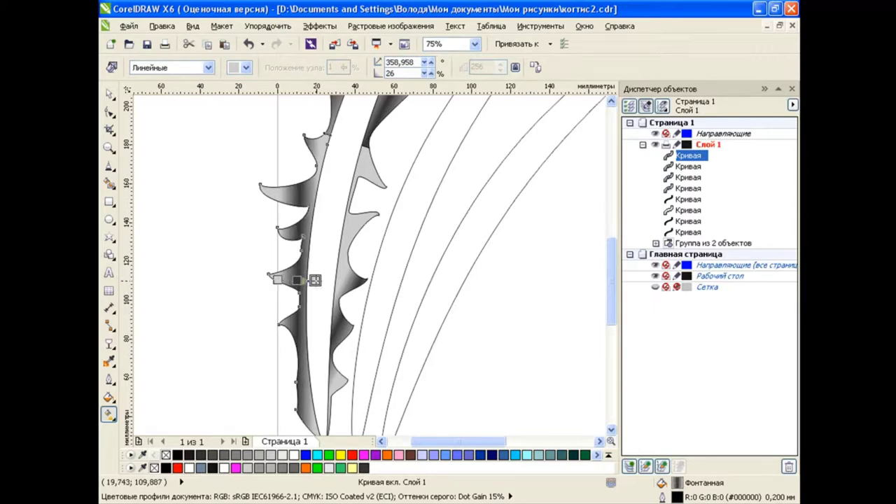
left_click(399, 201)
left_click_drag(380, 297, 362, 299)
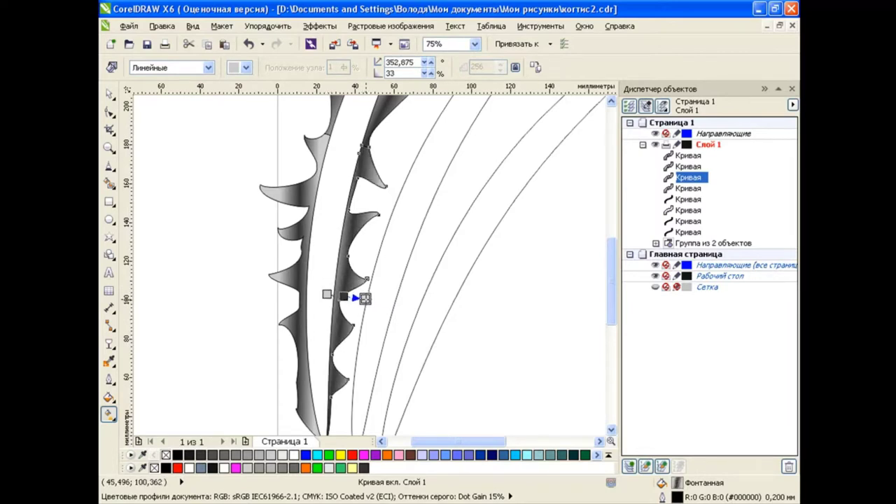
scroll(336, 200, "up", 1)
scroll(399, 217, "up", 3)
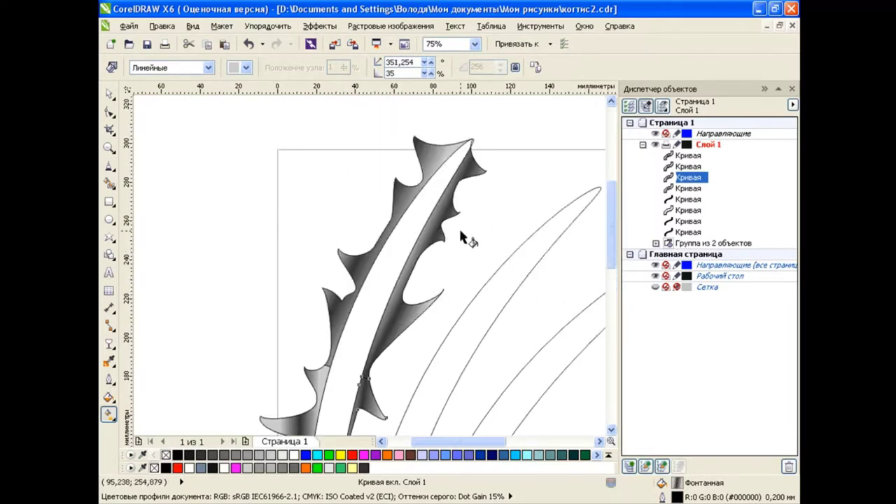
left_click(440, 242)
- Find the leftover thin outline curve among the overlapping claws and delete it
key("space")
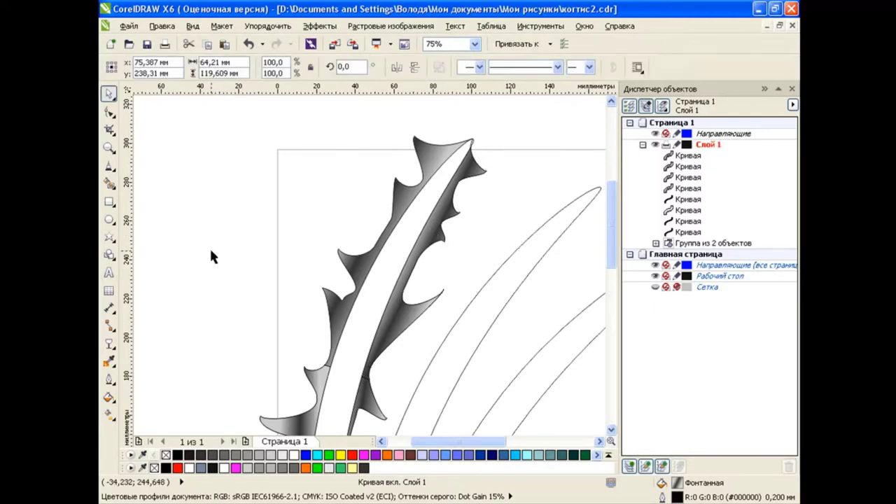
left_click(209, 254)
scroll(477, 238, "down", 3)
scroll(475, 241, "down", 2)
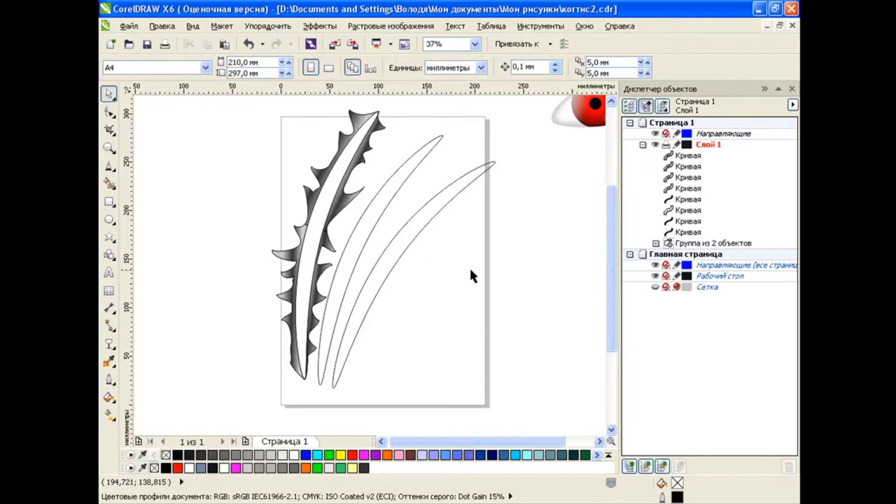
key("Tab")
left_click(410, 184)
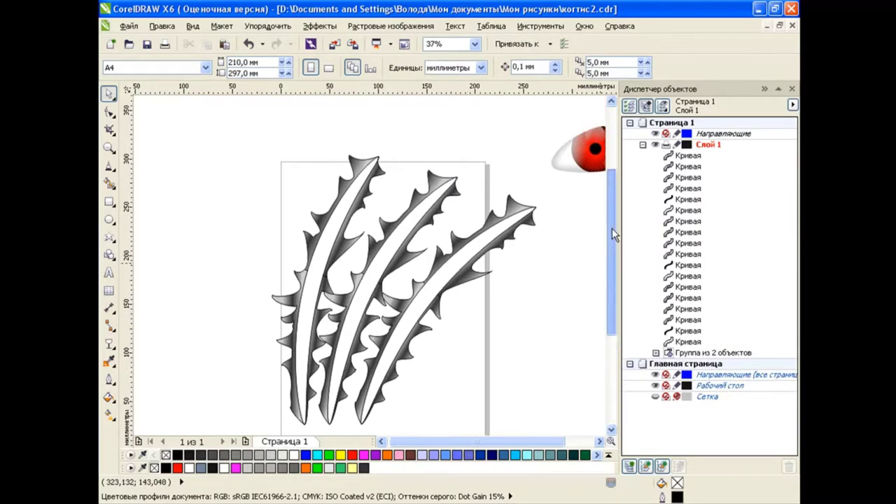
scroll(612, 229, "down", 2)
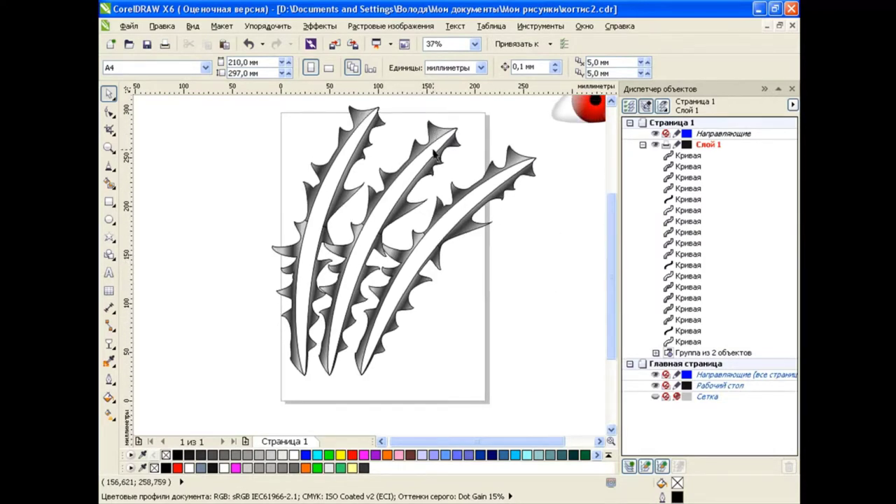
left_click(450, 285)
left_click(431, 126)
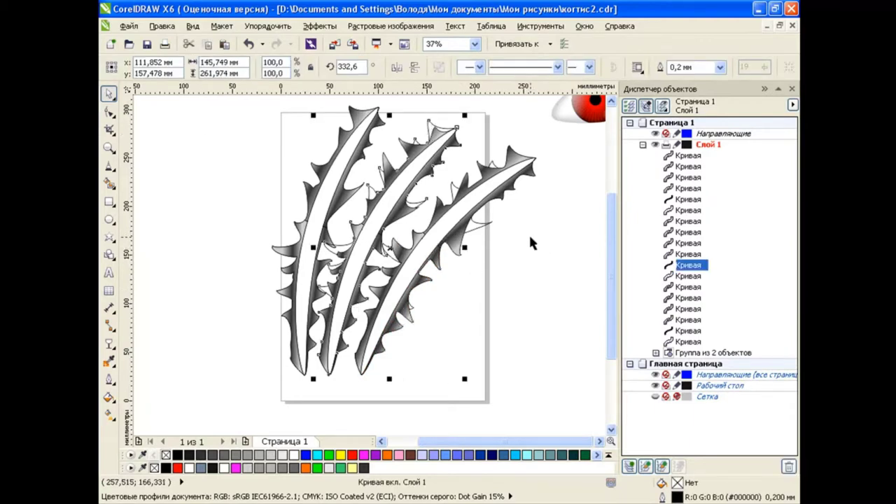
key("Delete")
key("Delete")
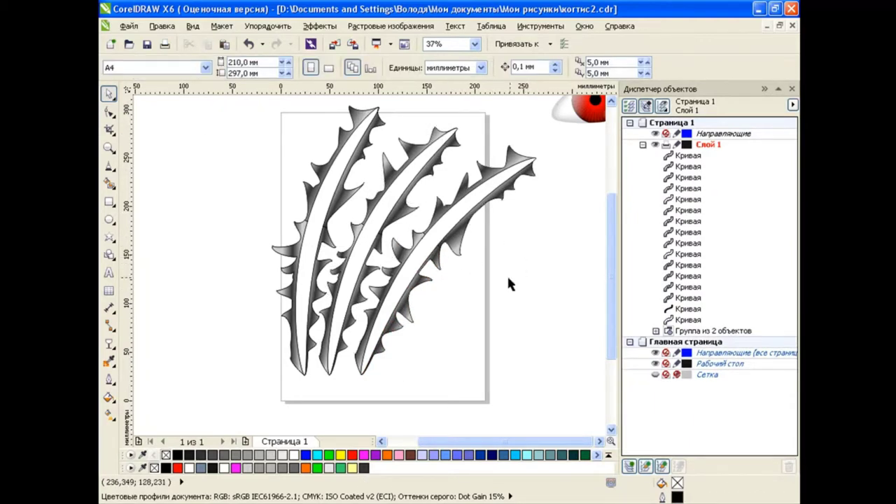
scroll(355, 248, "up", 2)
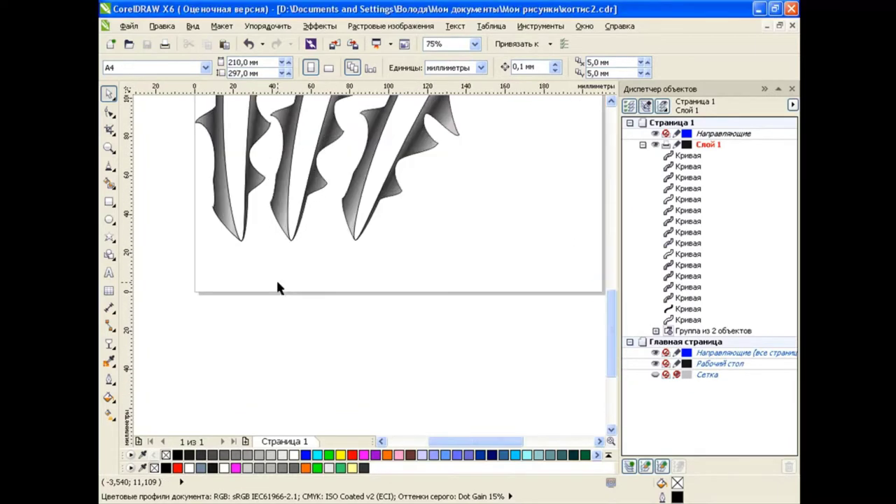
- Draw a closed polyline triangle starting and ending at a claw tip
left_click(109, 168)
left_click(146, 254)
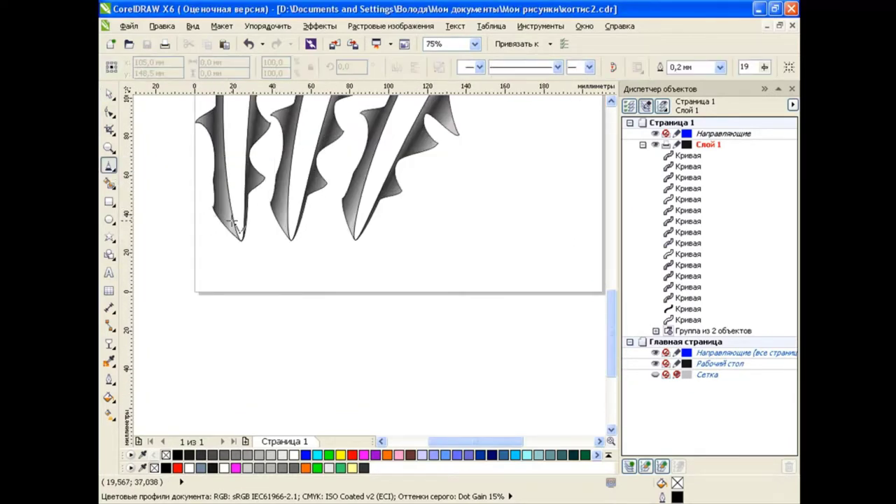
left_click(232, 221)
left_click(208, 297)
left_click(247, 238)
left_click(232, 221)
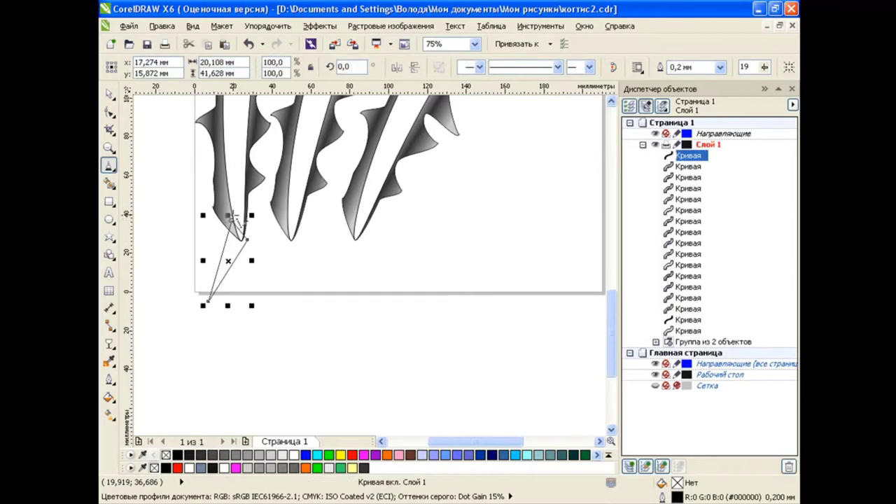
- Convert the triangle's sides to curves and bend them into a teardrop outline
key("F10")
left_click_drag(196, 226, 329, 357)
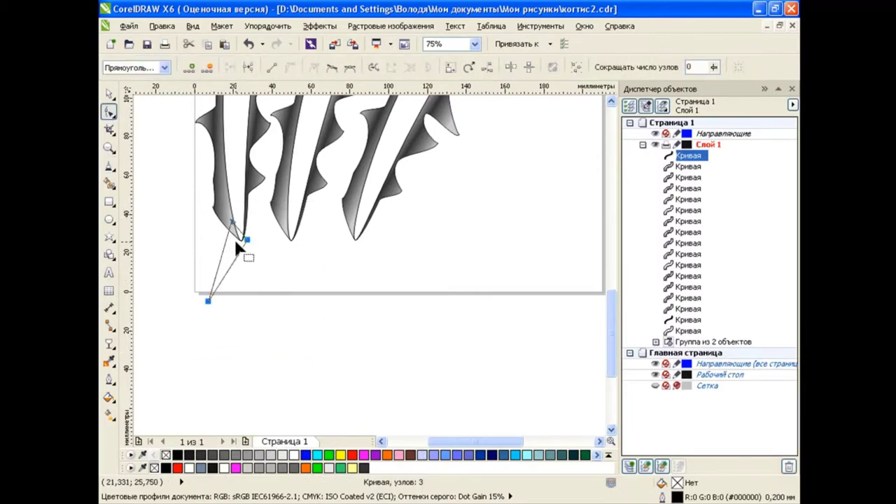
left_click(331, 67)
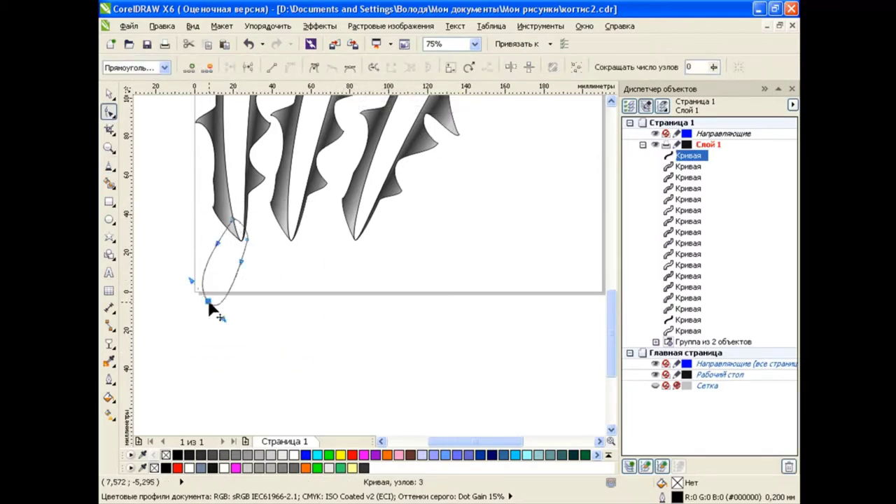
left_click_drag(233, 280, 216, 254)
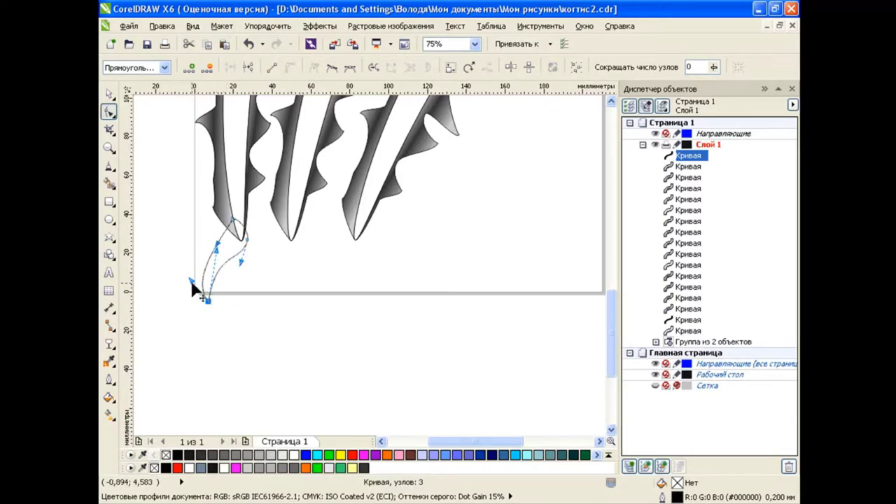
mouse_move(194, 287)
left_mouse_down()
mouse_move(233, 217)
mouse_move(211, 225)
mouse_move(244, 237)
mouse_move(250, 250)
mouse_move(246, 238)
mouse_move(336, 331)
left_mouse_up()
key("space")
key("Escape")
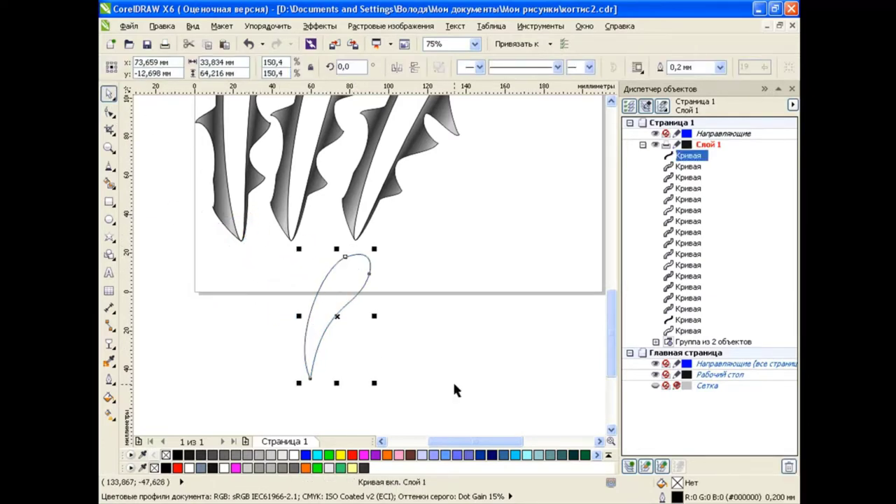
- Apply a mesh fill to the teardrop, add a mesh column and curve its node handles
left_click(110, 414)
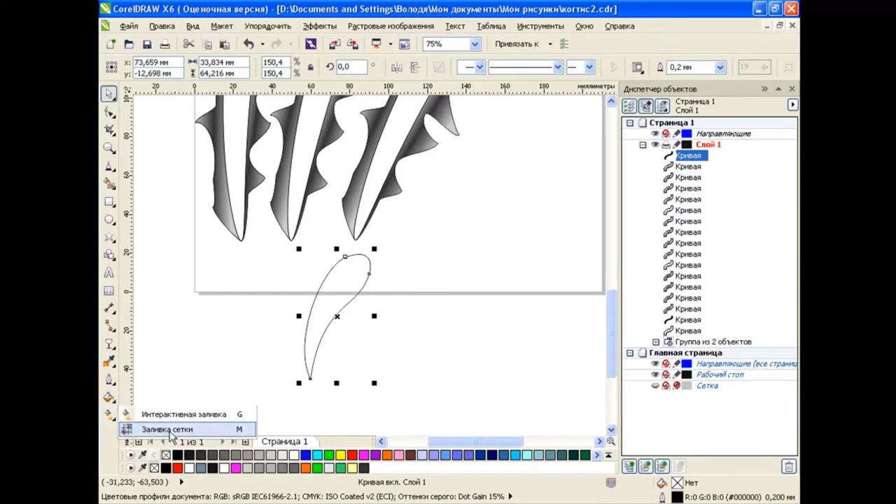
left_click(162, 424)
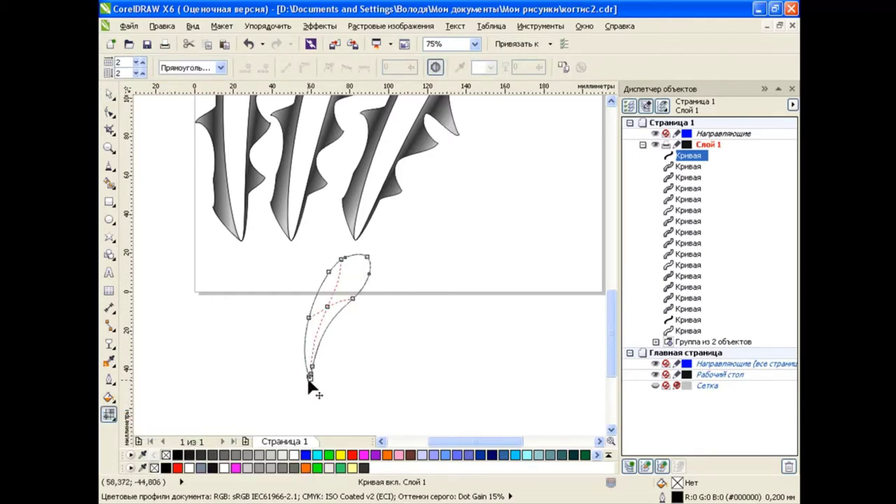
scroll(315, 371, "up", 1)
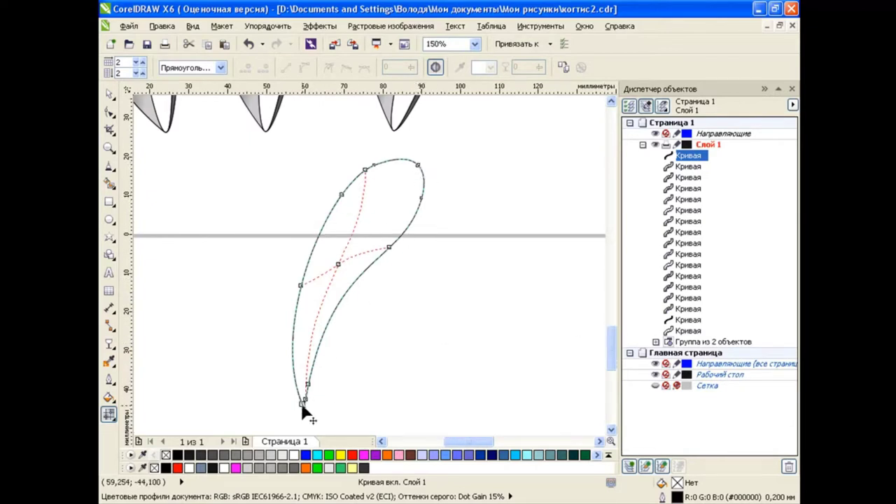
double_click(380, 250)
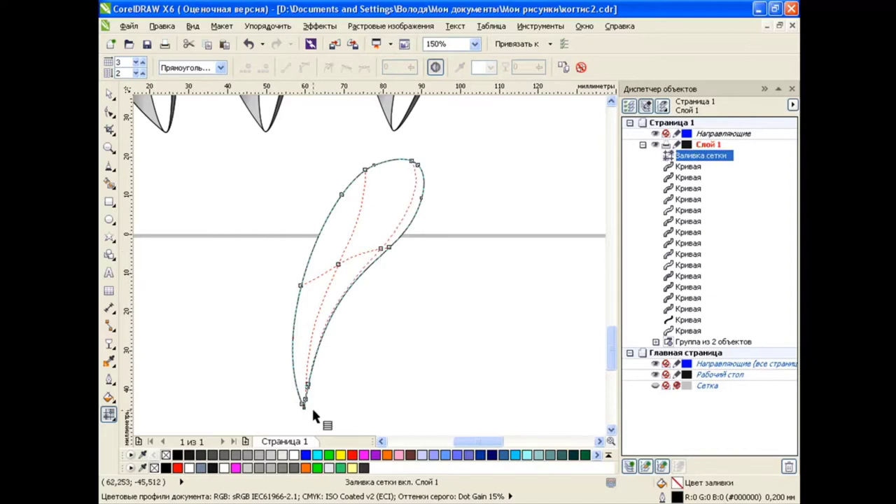
scroll(313, 413, "up", 1)
left_click(221, 389)
left_click_drag(225, 274, 184, 264)
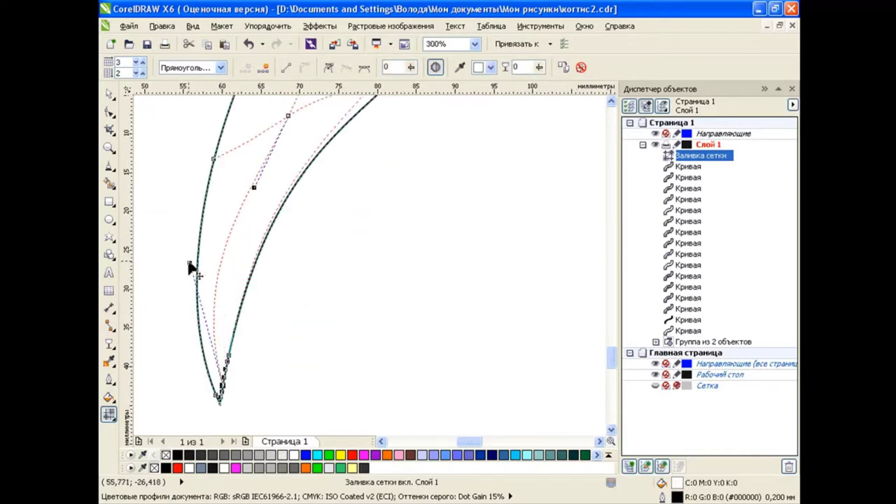
left_click_drag(228, 363, 210, 213)
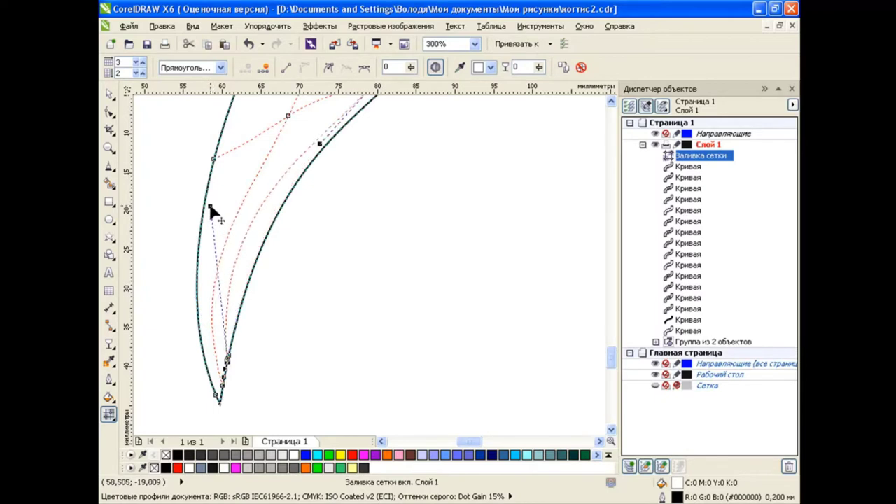
scroll(613, 262, "up", 3)
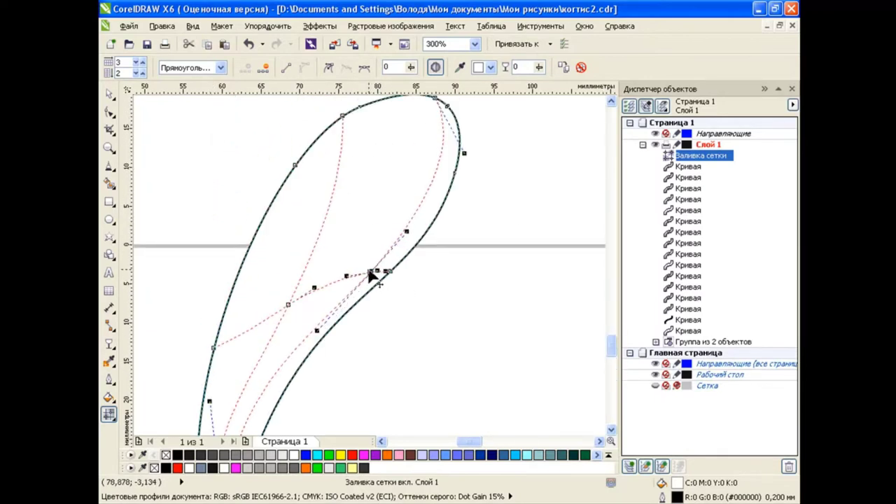
mouse_move(380, 274)
left_mouse_down()
mouse_move(313, 330)
mouse_move(309, 323)
left_mouse_up()
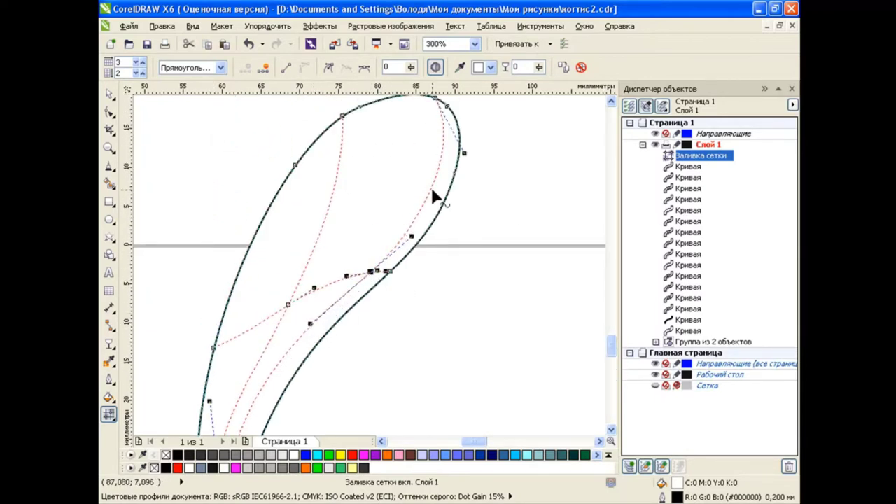
- Add mesh rows along the outline and near the lower tip, deleting one misplaced line
double_click(432, 196)
left_click(459, 158)
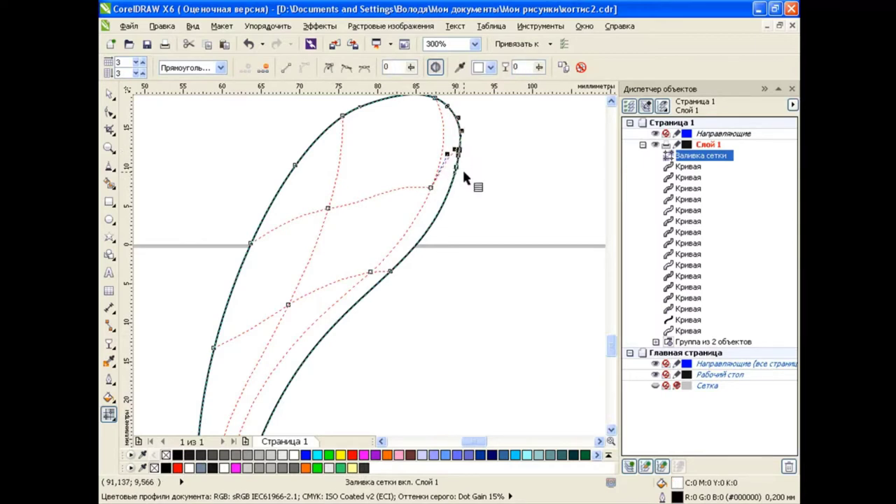
key("Delete")
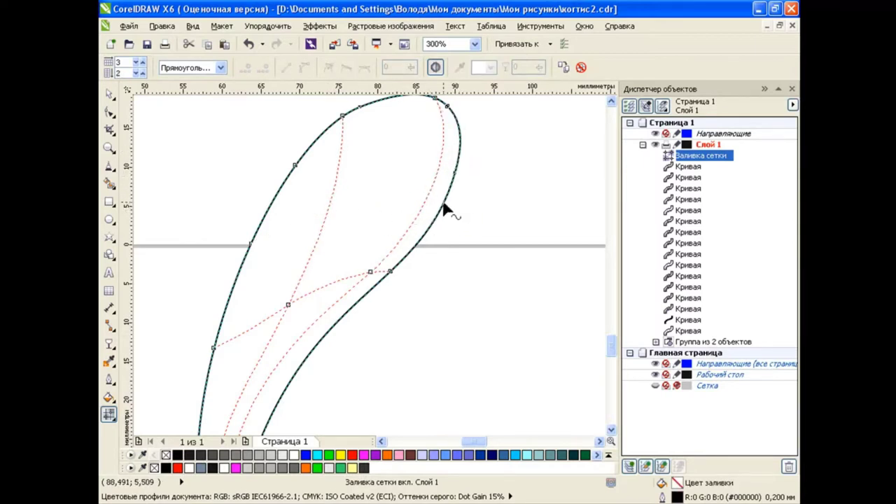
double_click(442, 204)
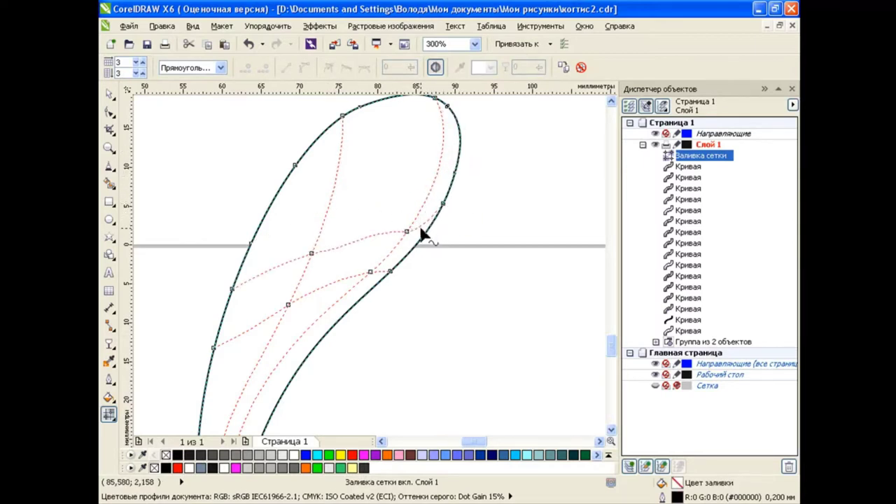
left_click_drag(610, 345, 608, 360)
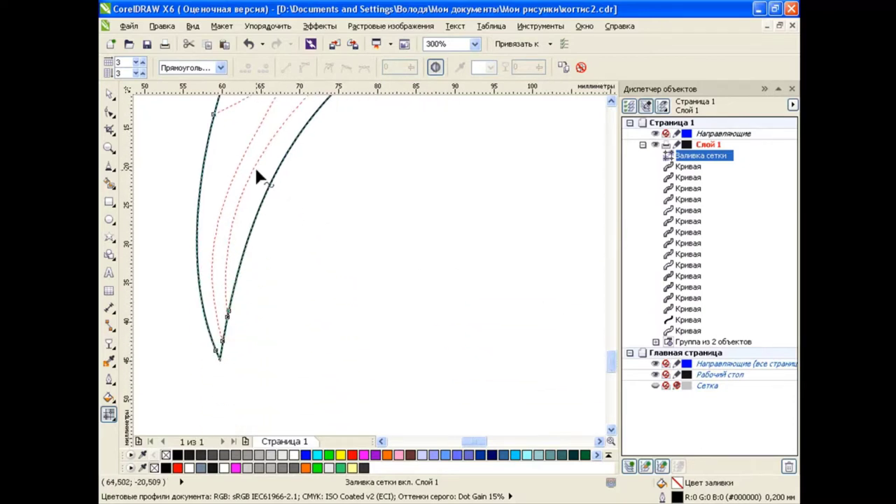
double_click(253, 168)
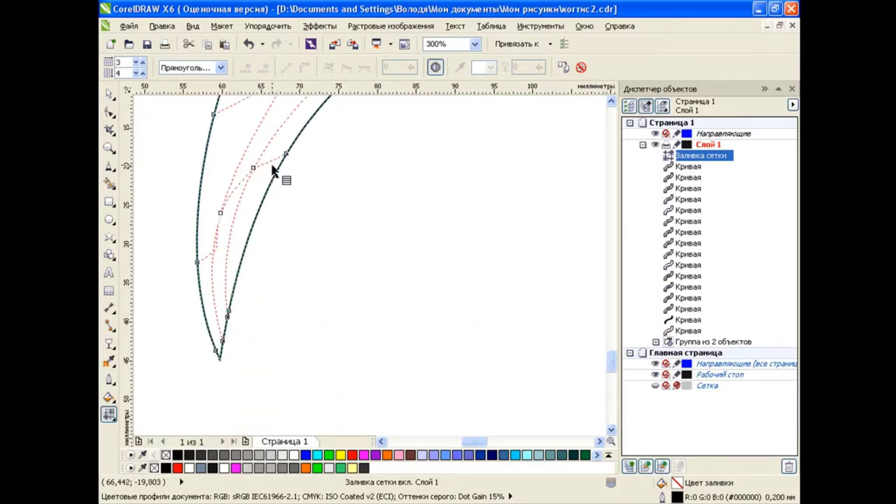
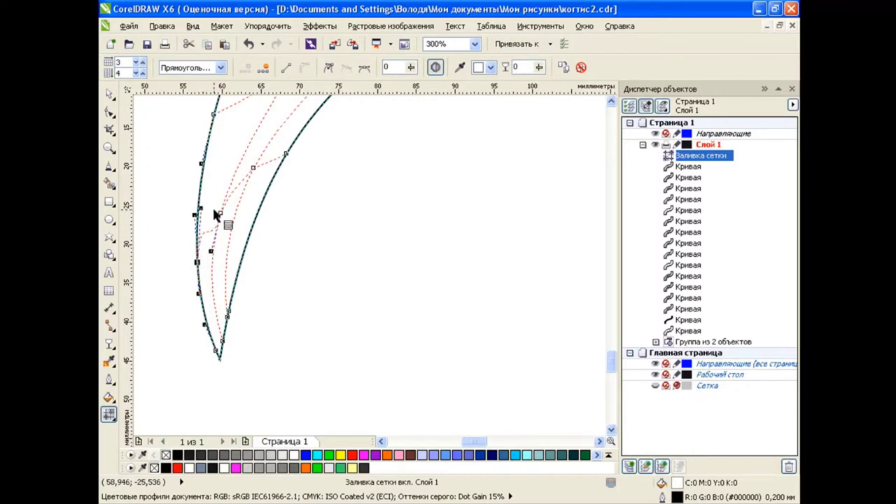
- Bend the claw's mesh grid nodes and curves to follow its curved outline toward the tip
left_click_drag(220, 212, 225, 185)
mouse_move(251, 140)
left_mouse_down()
mouse_move(229, 168)
mouse_move(234, 145)
left_mouse_up()
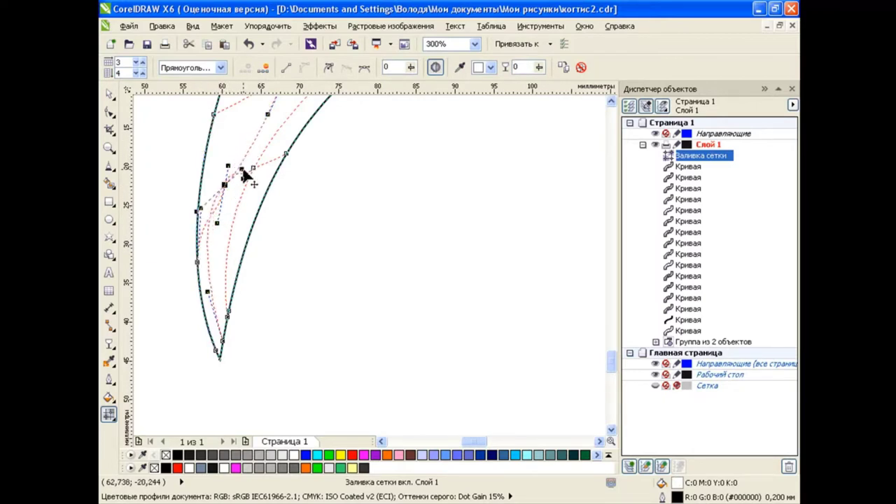
left_click(217, 221)
scroll(223, 217, "up", 1)
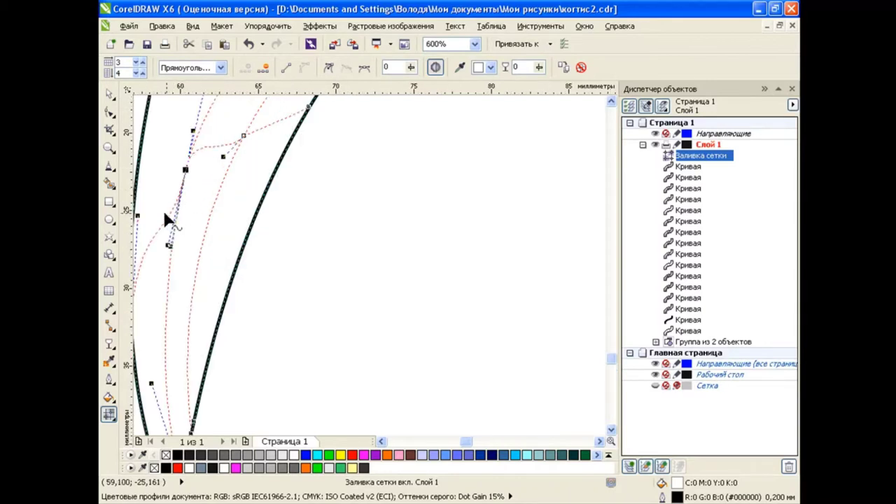
left_click_drag(138, 217, 147, 216)
left_click_drag(184, 140, 200, 151)
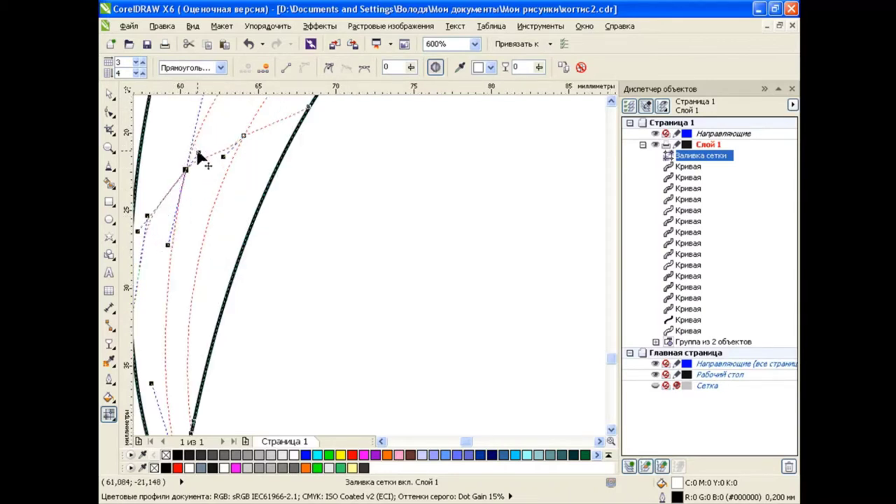
mouse_move(188, 247)
left_mouse_down()
mouse_move(158, 209)
mouse_move(163, 198)
left_mouse_up()
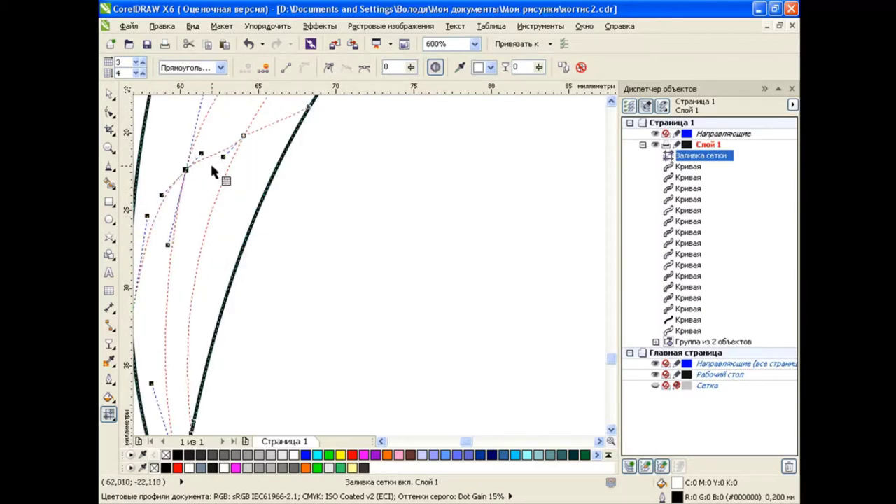
left_click_drag(224, 157, 219, 151)
scroll(269, 253, "down", 1)
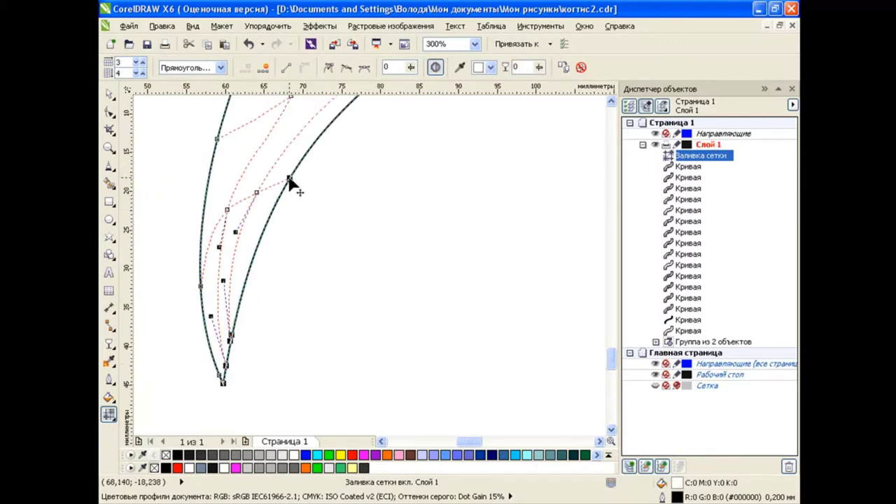
- Colour the first, bottom and edge mesh nodes of the claw grey
left_click(490, 67)
left_click(495, 94)
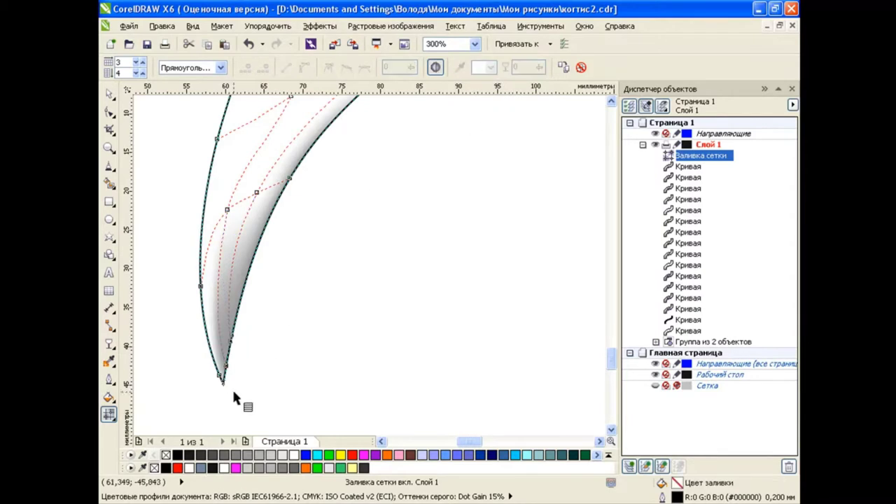
left_click(219, 377)
left_click(490, 67)
left_click(501, 96)
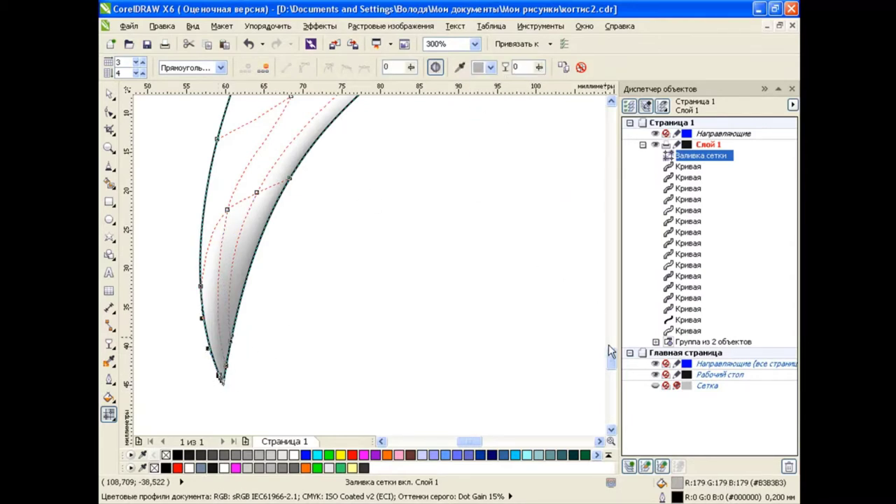
left_click_drag(609, 350, 611, 348)
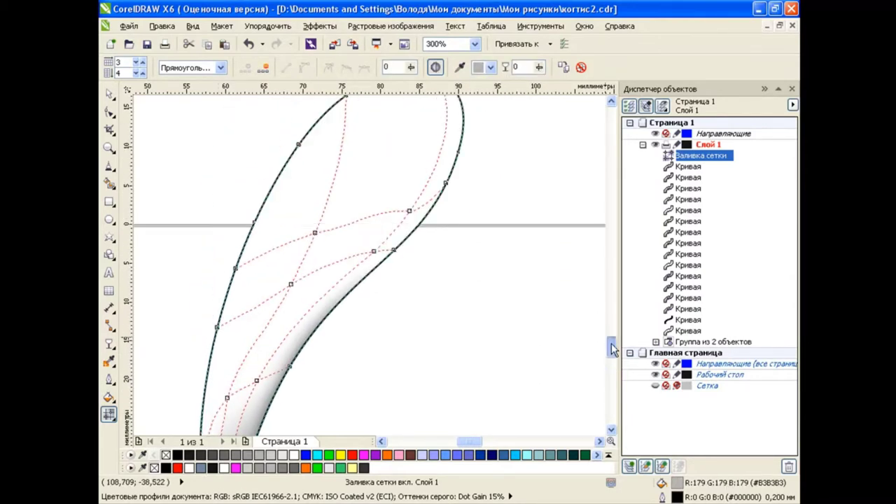
left_click(394, 251)
left_click(489, 67)
left_click(501, 97)
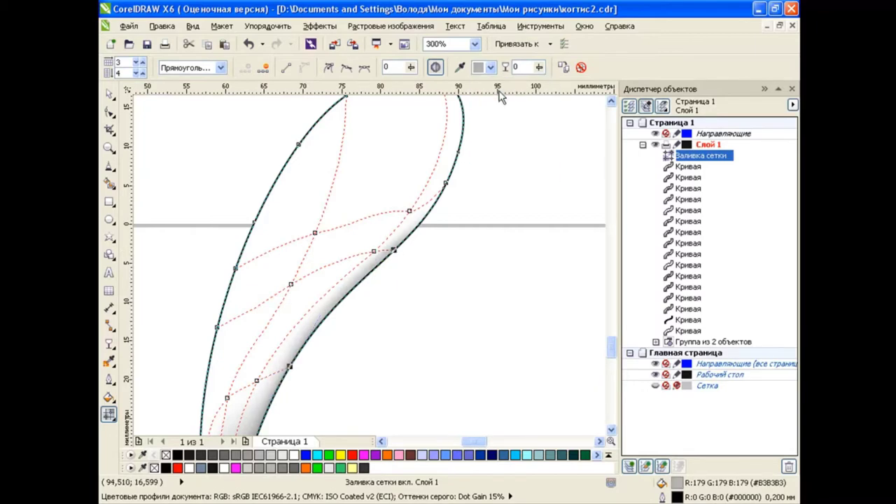
- Make the top of the claw white and colour the lower mesh nodes grey
left_click(445, 184)
scroll(586, 250, "up", 3)
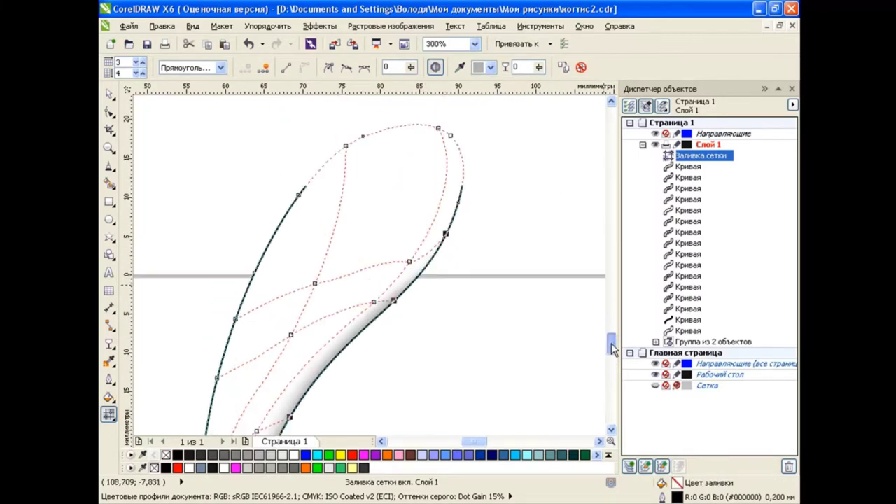
left_click(489, 67)
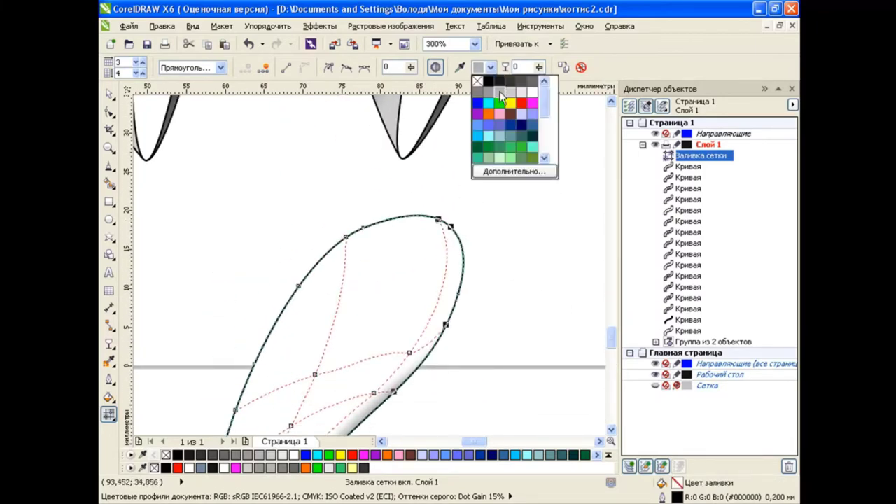
left_click(506, 134)
left_click(440, 221)
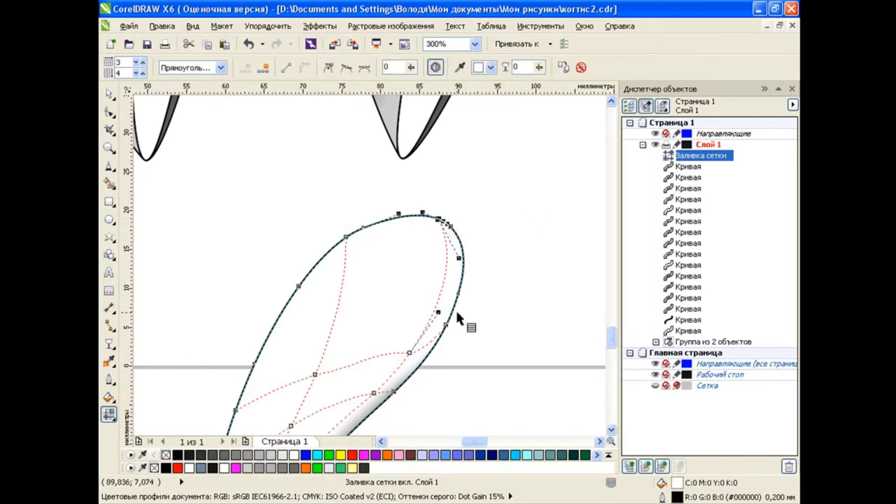
left_click(447, 324, "shift")
left_click(490, 67)
left_click(452, 227)
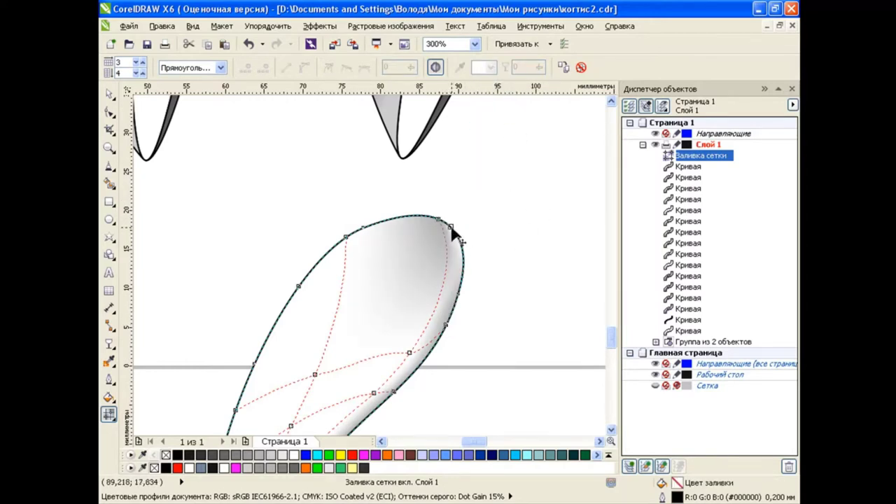
left_click(490, 67)
left_click_drag(610, 337, 610, 348)
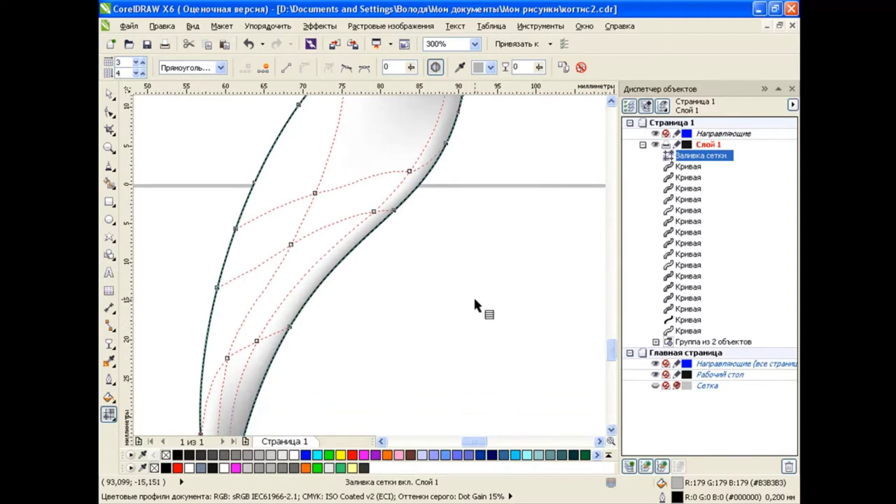
- Colour a mesh node on the claw's inner curve grey #B3B3B3
left_click(374, 210)
left_click(409, 172)
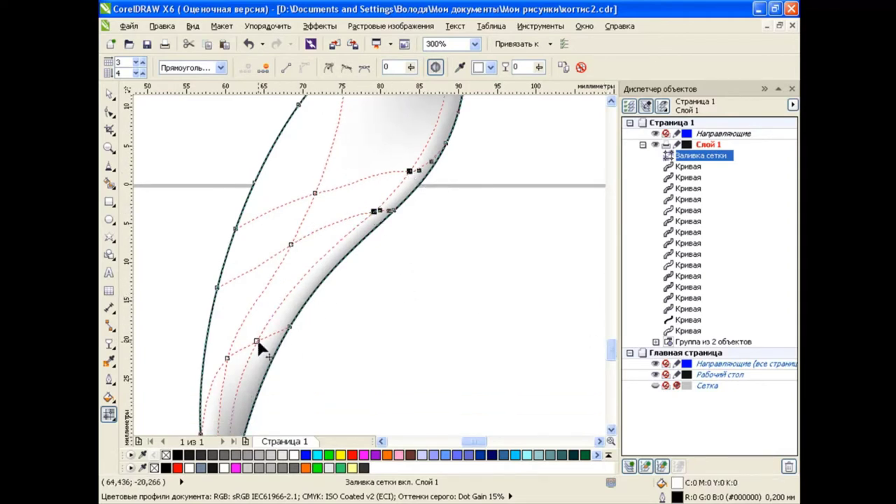
left_click(490, 67)
left_click(501, 97)
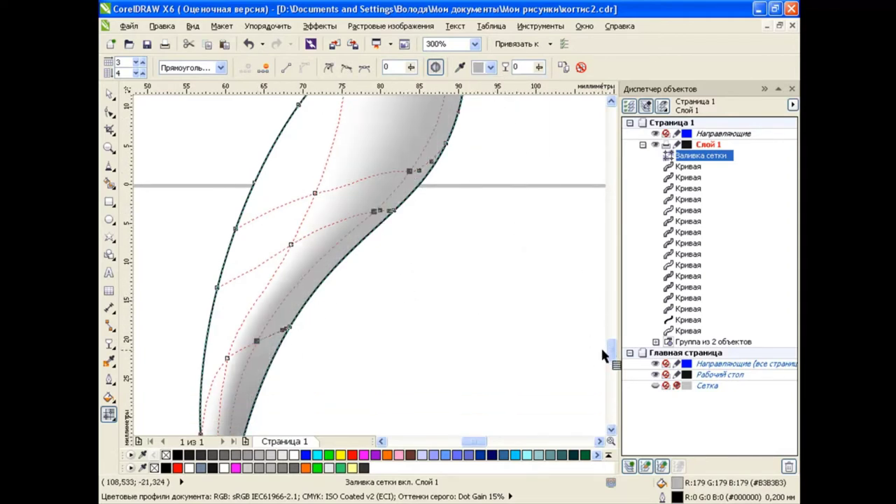
scroll(604, 356, "down", 2)
- Reselect the claw's mesh fill and check the colours of its nodes
key("space")
scroll(384, 280, "down", 3)
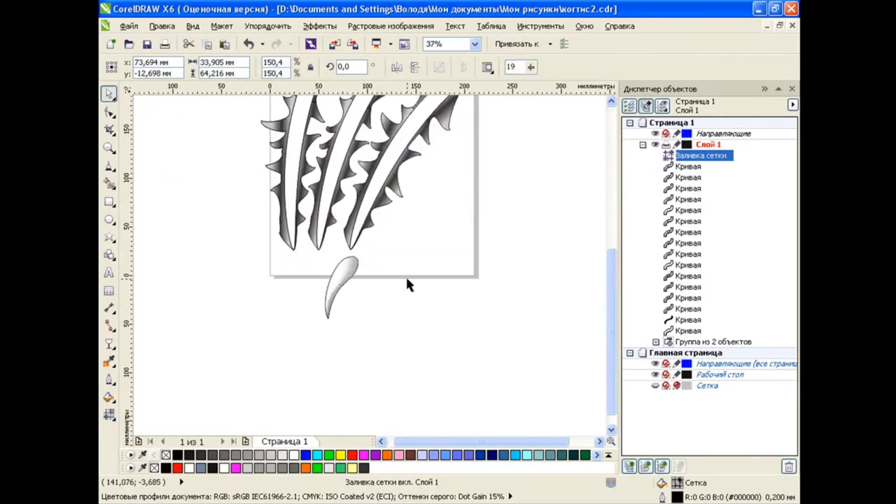
left_click(409, 283)
scroll(371, 284, "up", 1)
scroll(370, 286, "up", 1)
left_click(355, 289)
key("space")
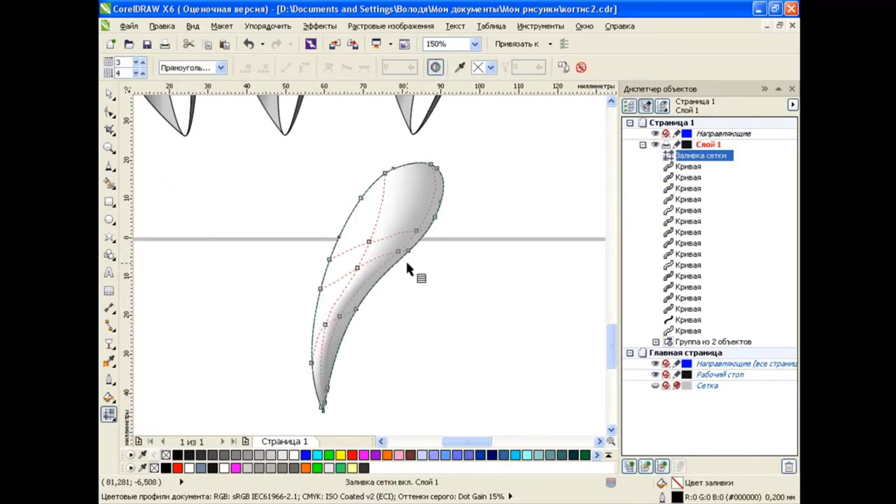
left_click(355, 272)
left_click(381, 249)
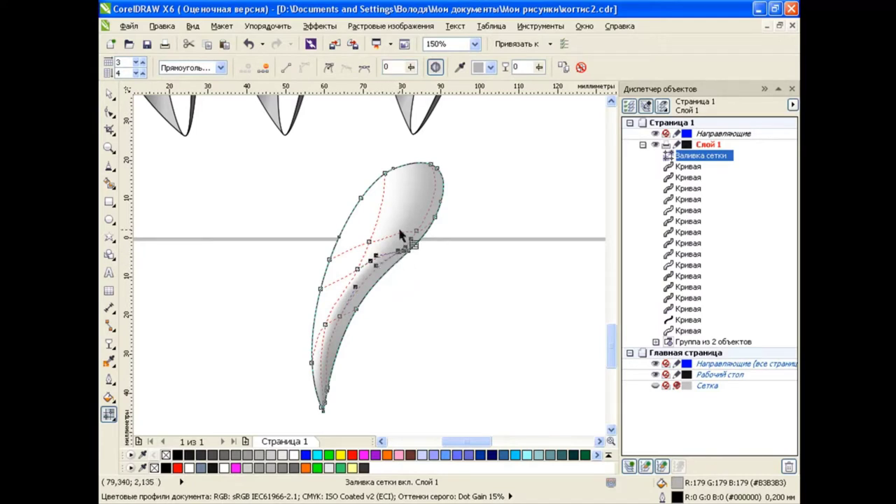
- Move the shaded claw tip beside the other claws
left_click(108, 94)
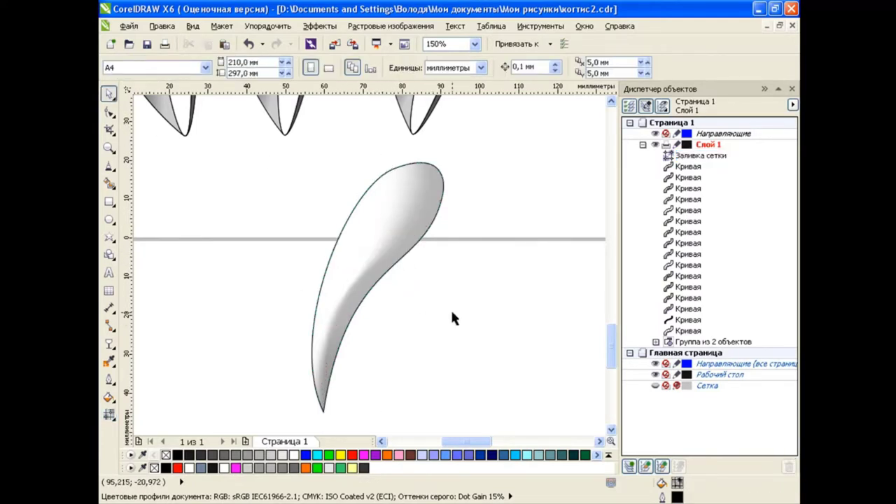
scroll(450, 311, "down", 2)
left_click_drag(383, 280, 259, 204)
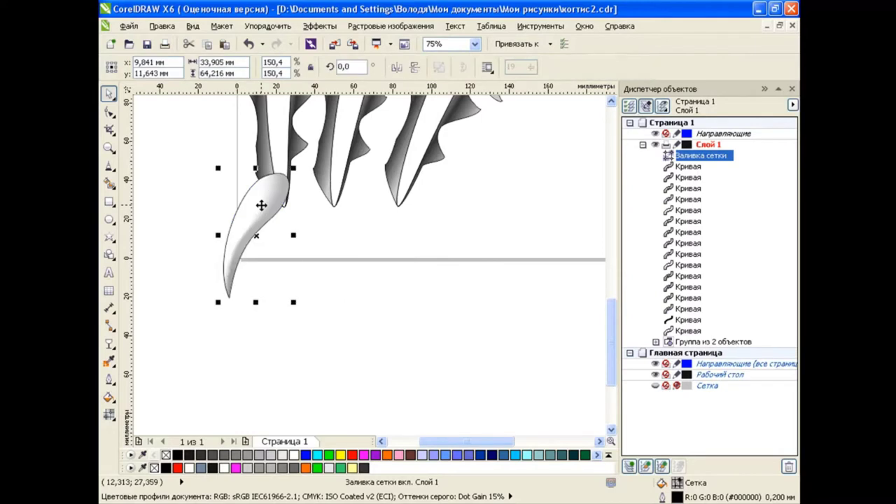
left_click(259, 204)
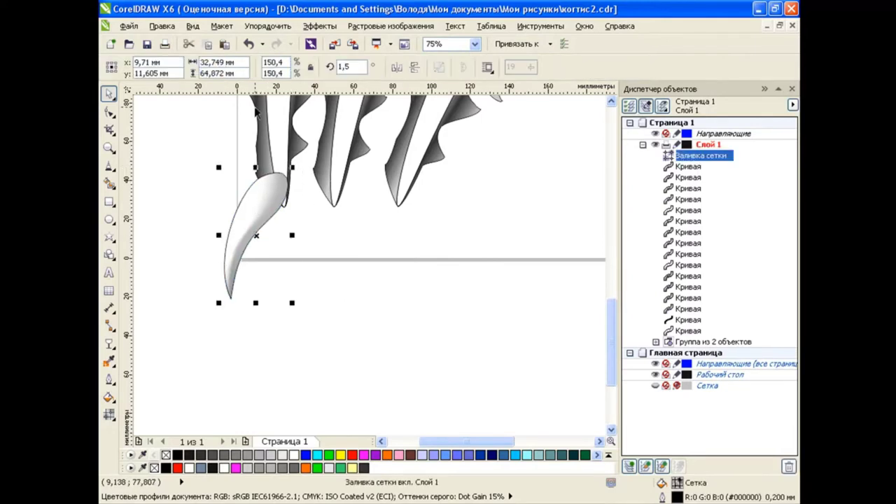
- Duplicate the tip, tilt the copy about 15°, and place it under the middle claw
key("ctrl+d")
left_click_drag(254, 210, 308, 217)
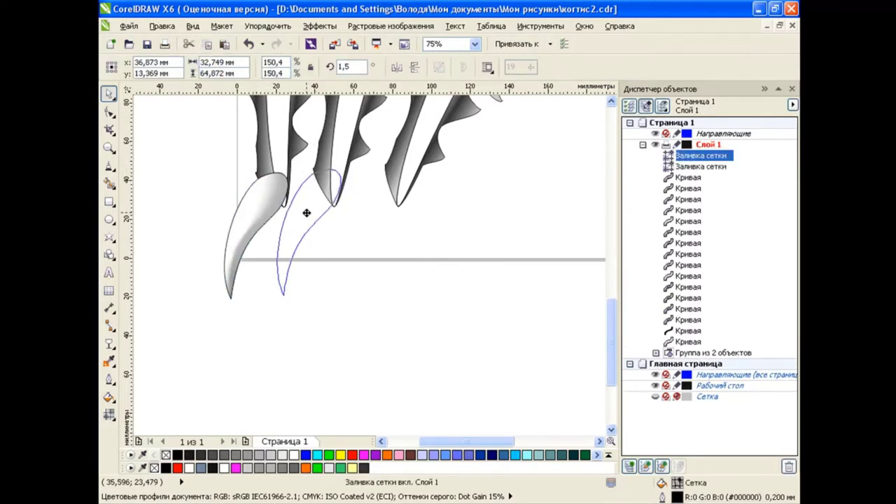
left_click(308, 217)
left_click_drag(350, 300, 366, 294)
left_click(314, 200)
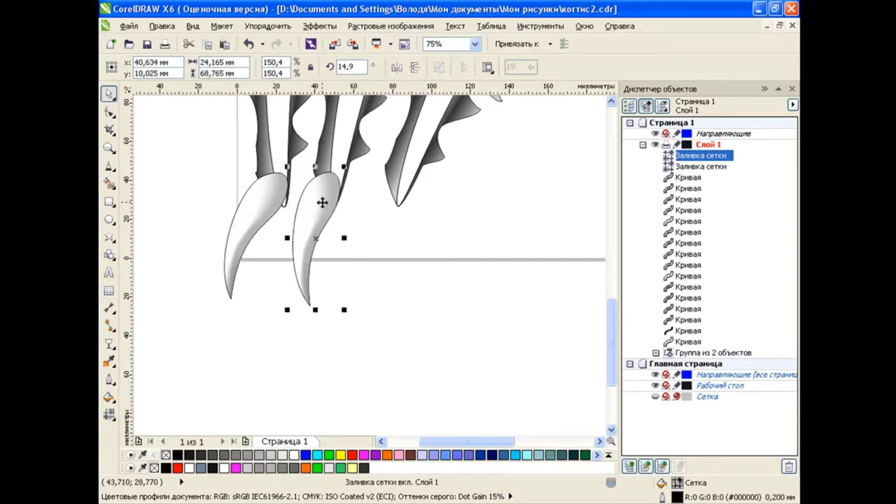
left_click_drag(324, 203, 321, 196)
- Cap the third claw with a copy of the left tip rotated about 20°, then nudge the left tip
left_click(259, 203)
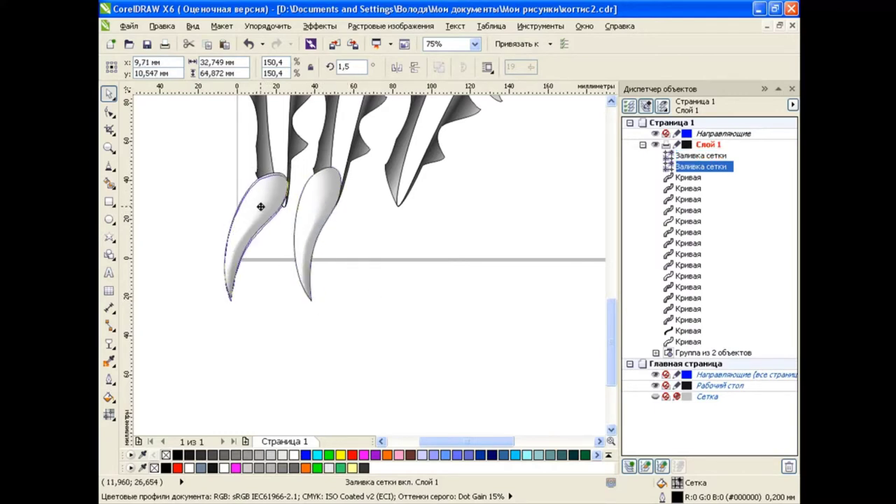
key("ctrl+d")
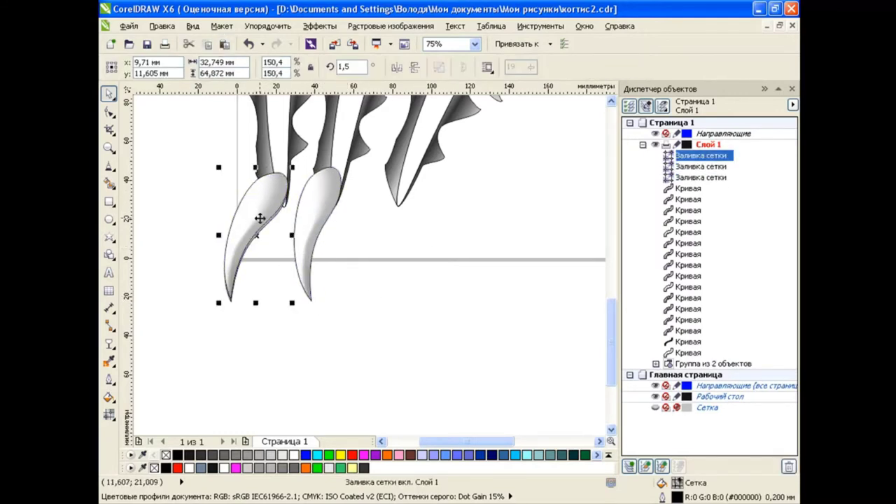
left_click_drag(260, 210, 382, 205)
left_click(382, 206)
left_click_drag(411, 299, 423, 251)
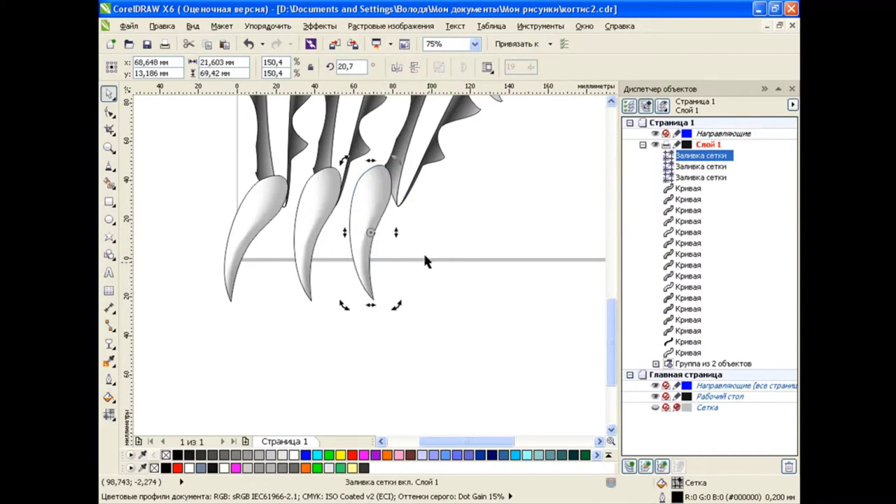
left_click(394, 200)
left_click_drag(394, 200, 398, 180)
left_click(449, 225)
left_click_drag(257, 202, 256, 207)
- Move the red eye off to the right of the claws
left_click(459, 260)
scroll(459, 261, "down", 1)
scroll(507, 238, "down", 4)
scroll(611, 301, "up", 2)
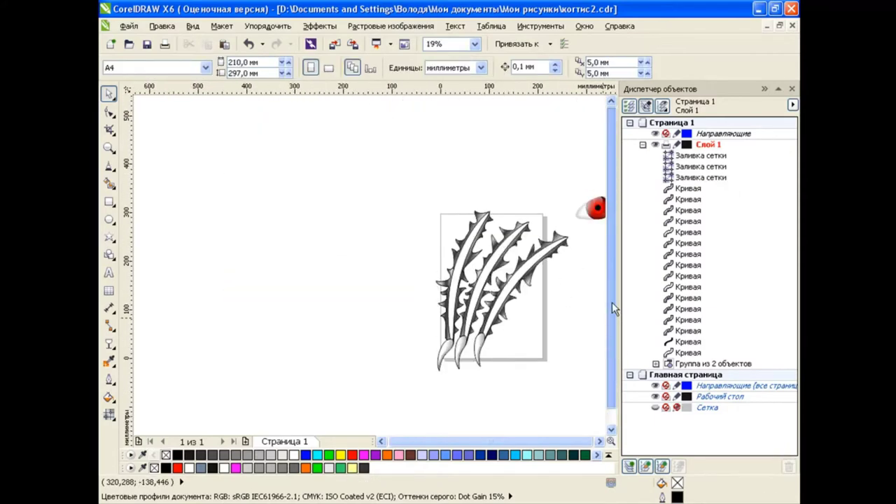
scroll(583, 310, "up", 2)
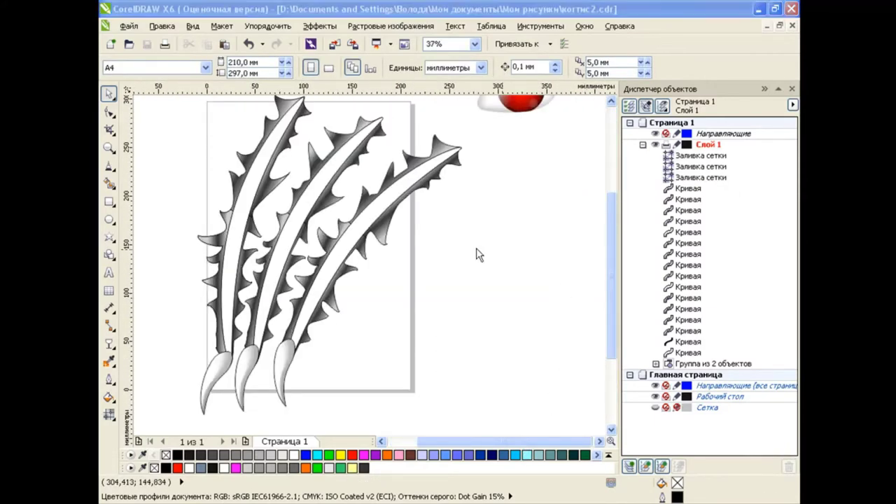
left_click_drag(512, 146, 274, 392)
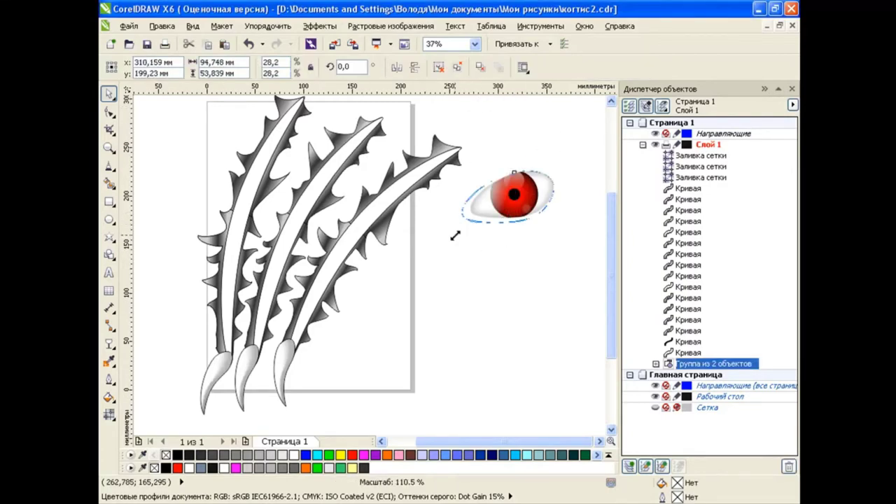
left_click_drag(459, 226, 375, 196)
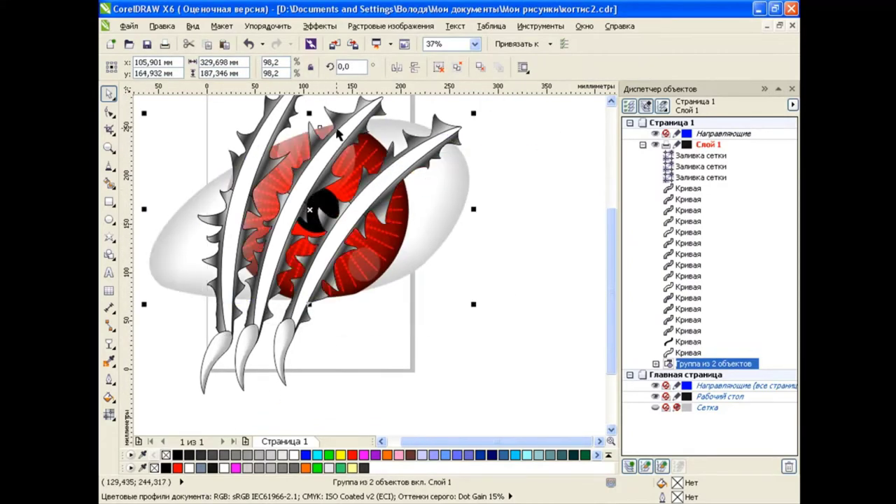
left_click_drag(271, 238, 536, 263)
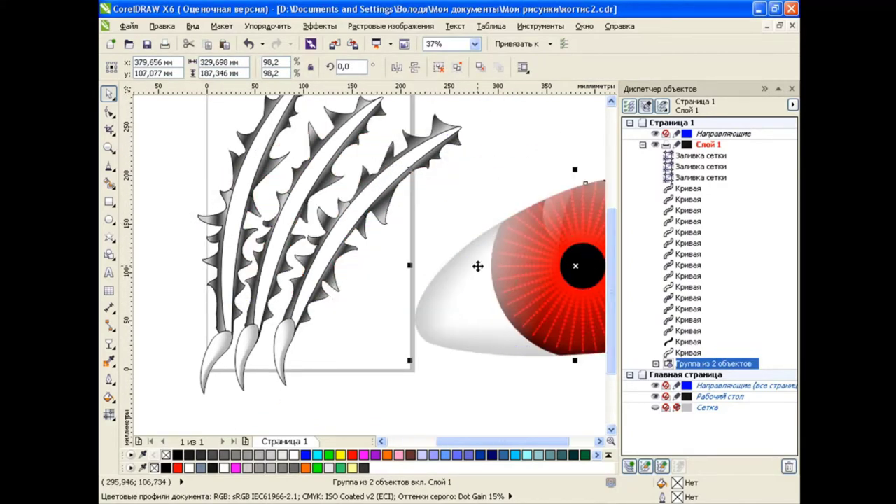
scroll(298, 222, "down", 2)
left_click_drag(389, 444, 364, 443)
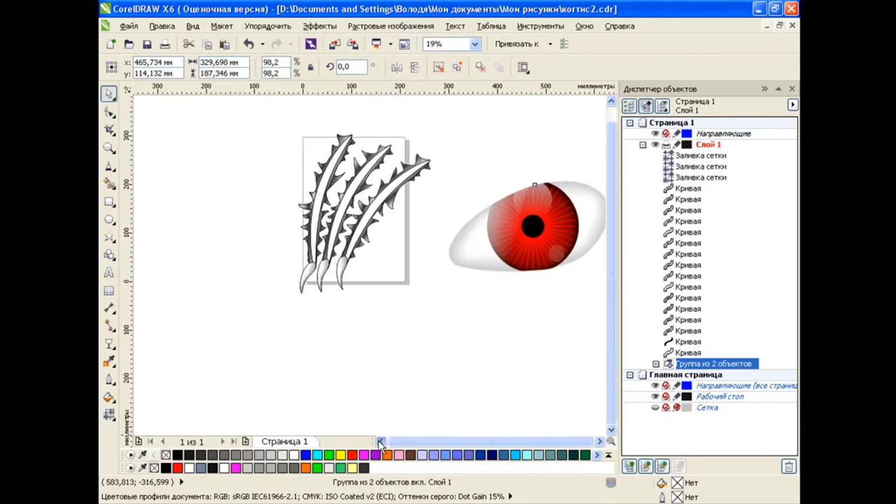
scroll(610, 310, "up", 3)
- Undo the accidental claw curve stretch and draw a rectangle sized around the claws
left_click(548, 262)
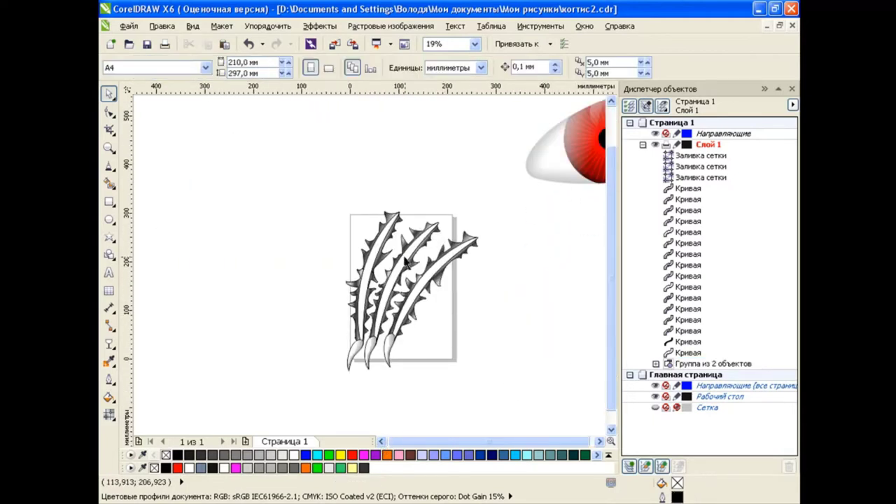
left_click(407, 263)
left_click(248, 43)
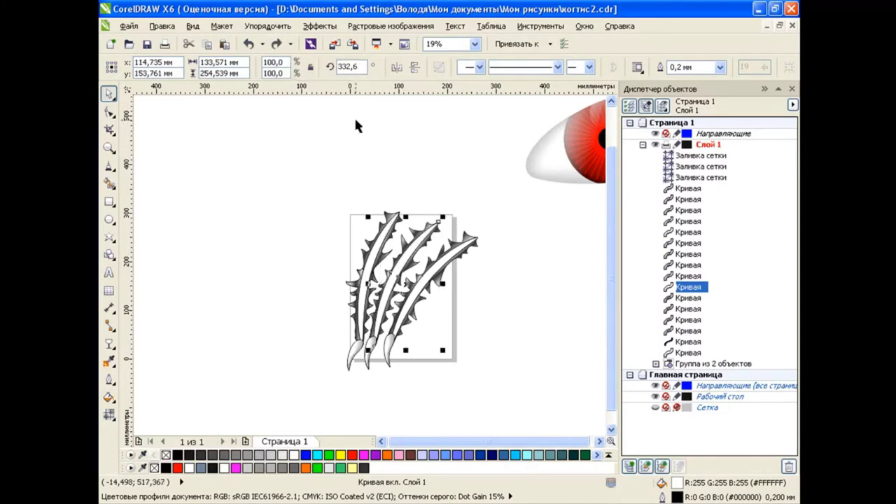
left_click(526, 251)
left_click(109, 201)
left_click_drag(229, 136, 496, 381)
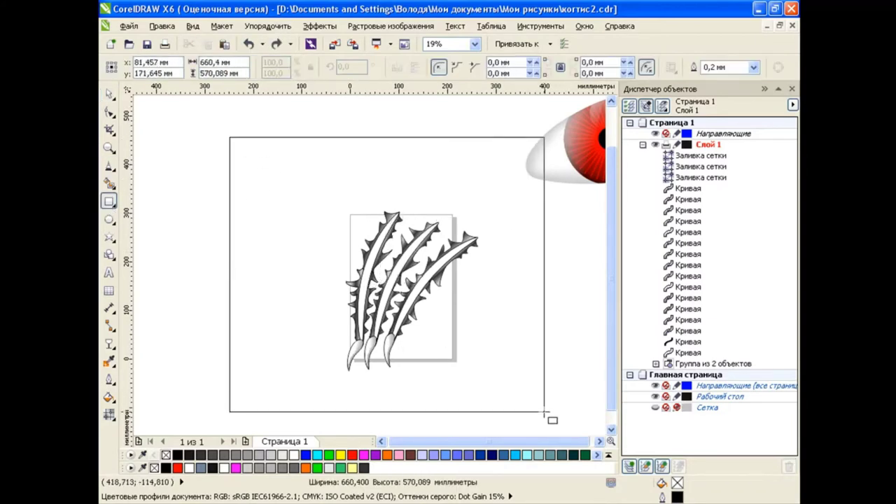
left_click_drag(229, 136, 294, 170)
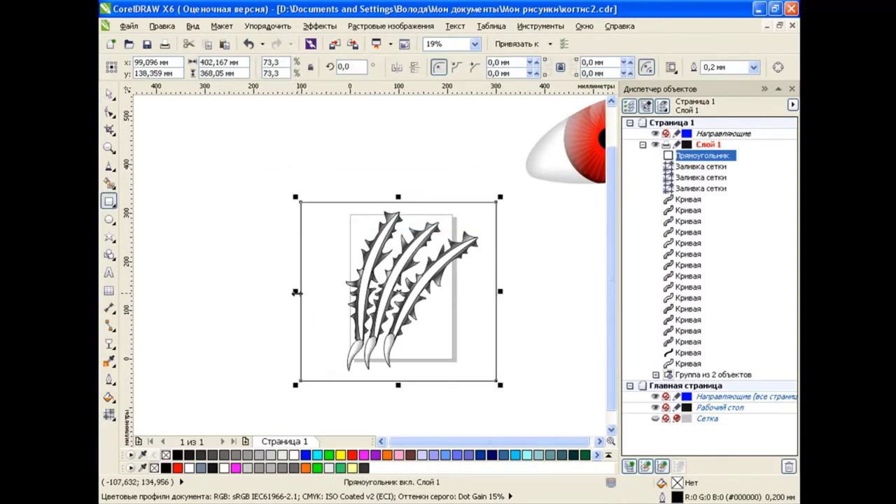
- Narrow the rectangle, fill it yellow, and move it behind the claws in the Object Manager
left_click_drag(296, 291, 321, 292)
key("space")
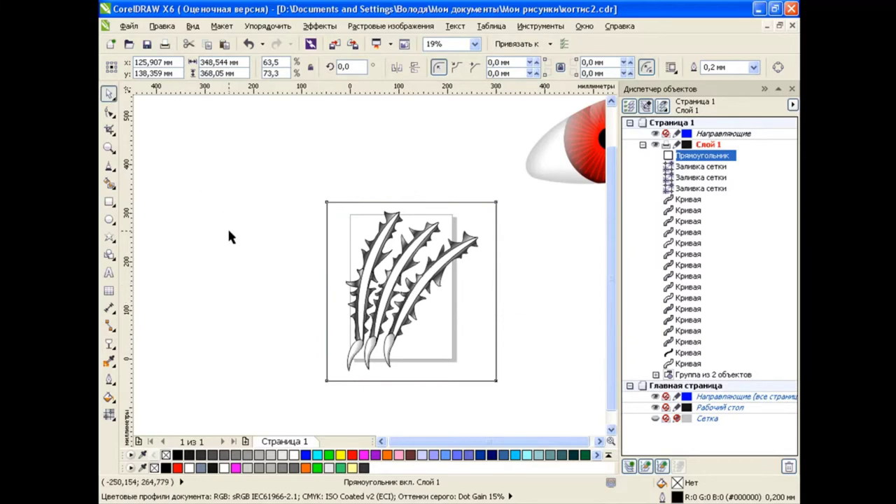
left_click(341, 456)
left_click_drag(693, 156, 708, 378)
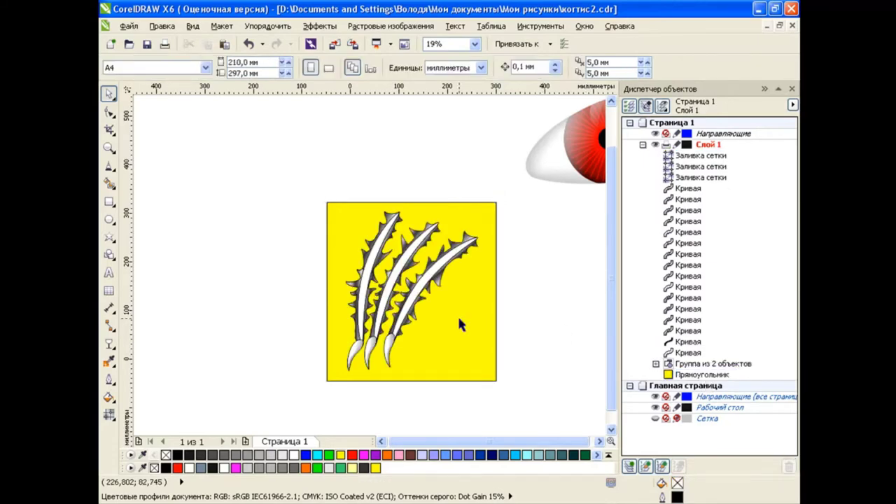
- Give the rectangle a linear fountain fill from orange to light orange
left_click(109, 396)
left_click(168, 397)
left_click(402, 151)
left_click(371, 162)
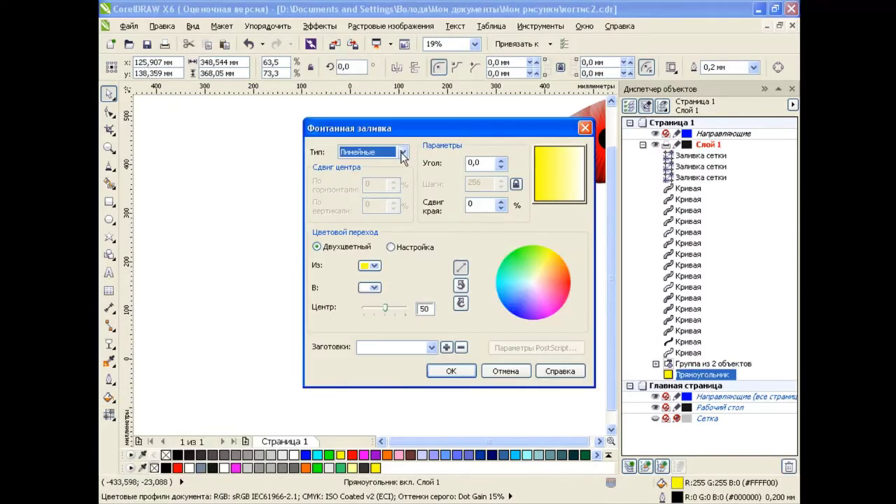
left_click(401, 247)
left_click(534, 269)
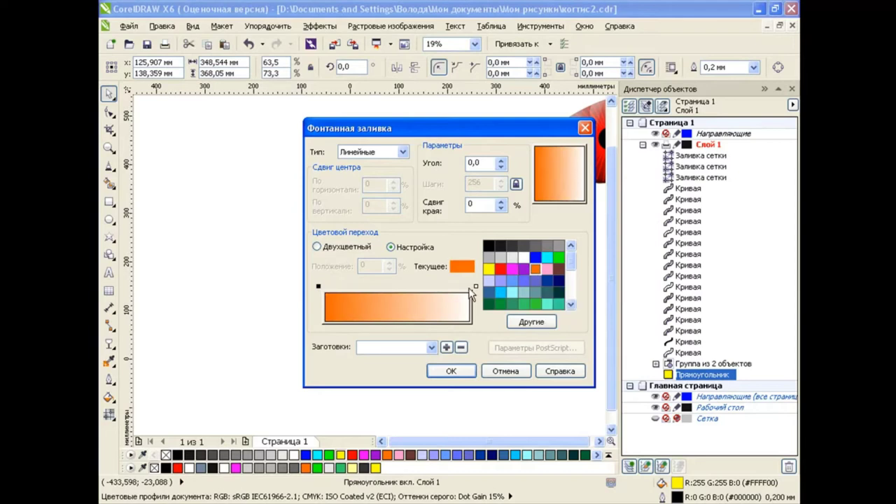
left_click(475, 286)
left_click(551, 286)
left_click(450, 371)
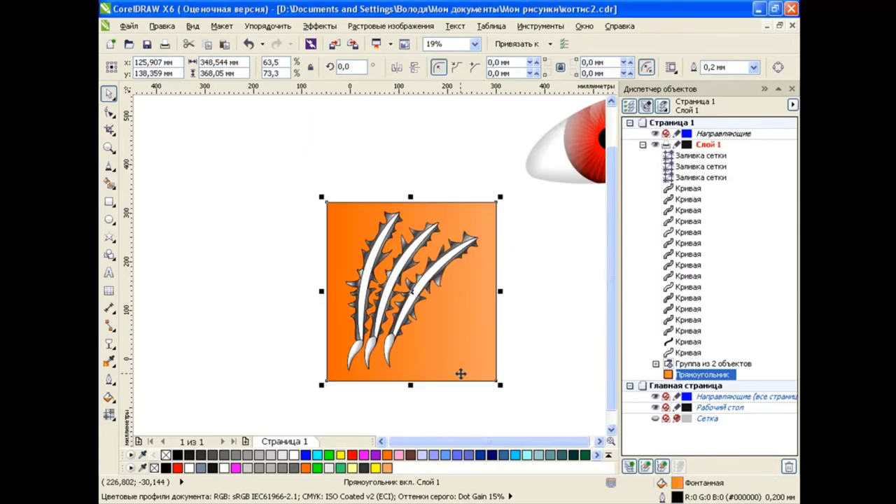
- Angle the gradient diagonally from top right to bottom left with the Interactive Fill tool
left_click(108, 413)
left_click_drag(327, 291, 476, 217)
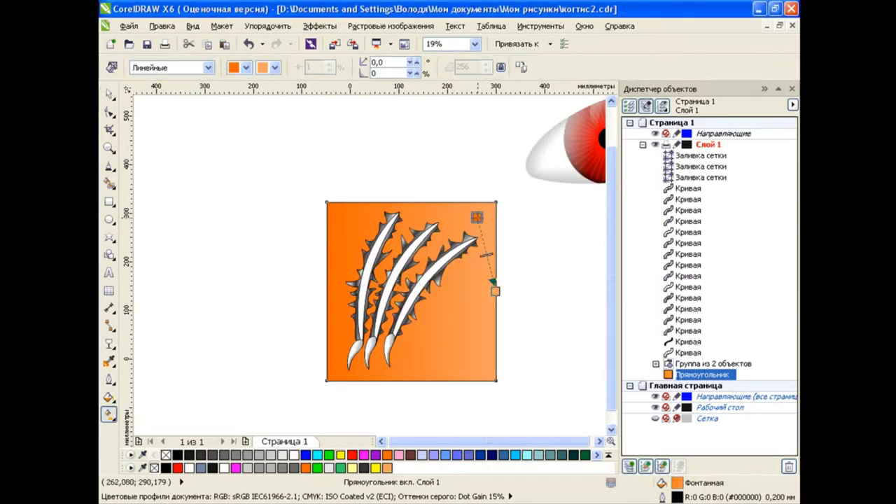
left_click_drag(495, 290, 323, 396)
key("space")
- Select the three white claw slashes plus the orange square and apply Back Minus Front
left_click(200, 250)
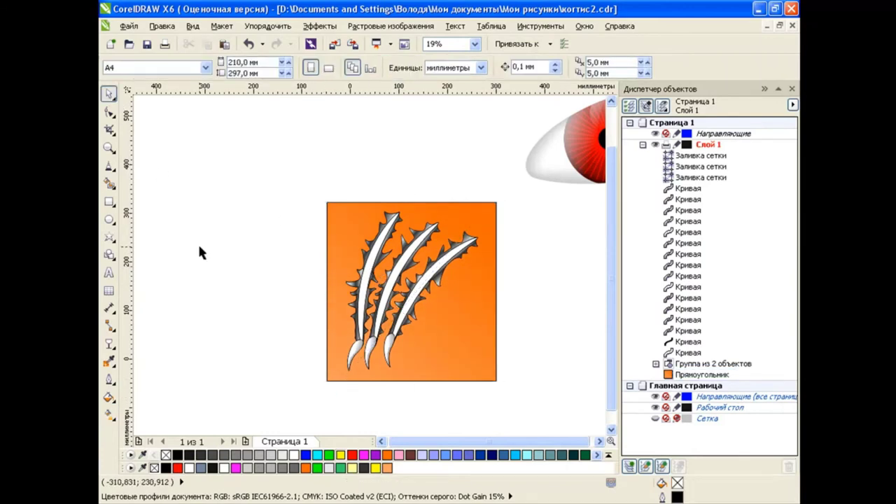
left_click(372, 262)
left_click(404, 260, "shift")
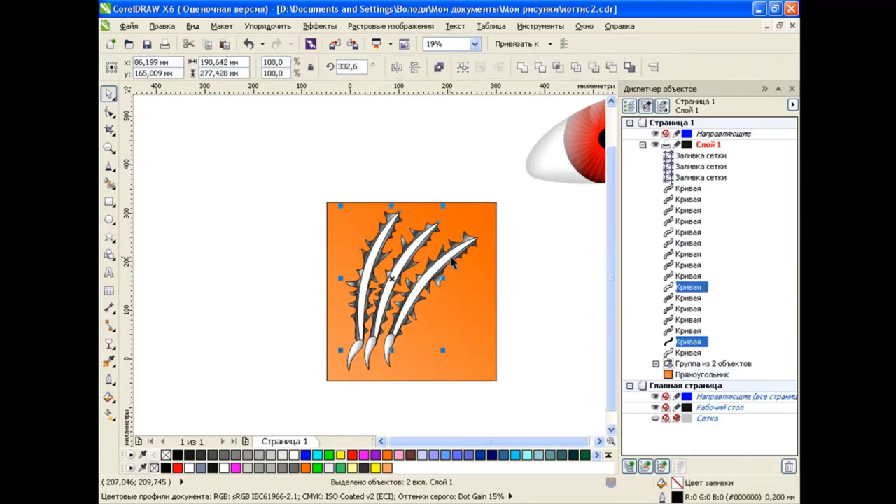
left_click(455, 258, "shift")
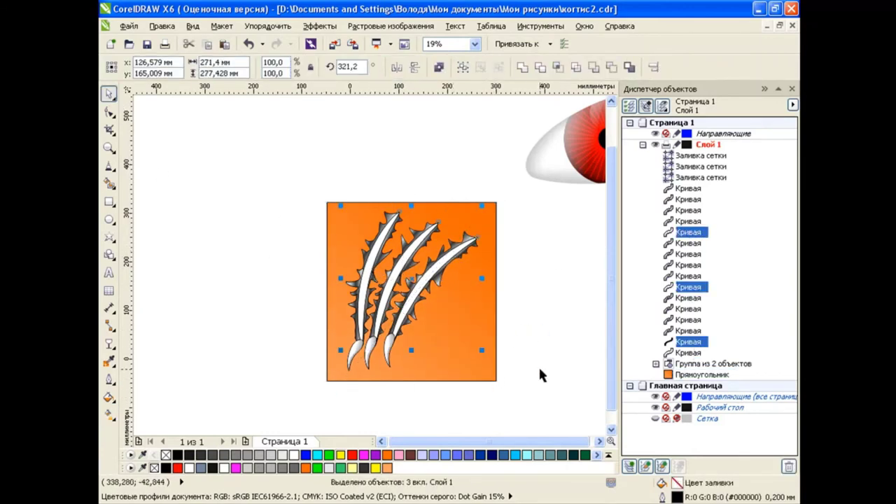
left_click(490, 376, "shift")
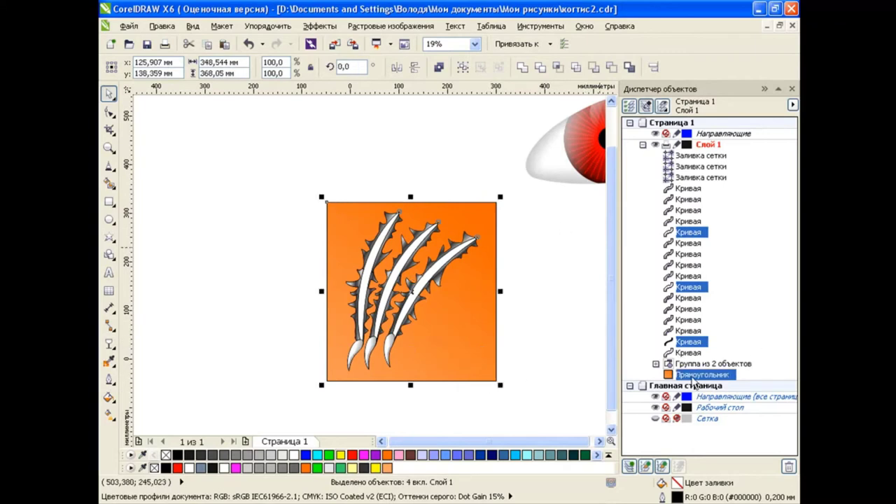
left_click(611, 66)
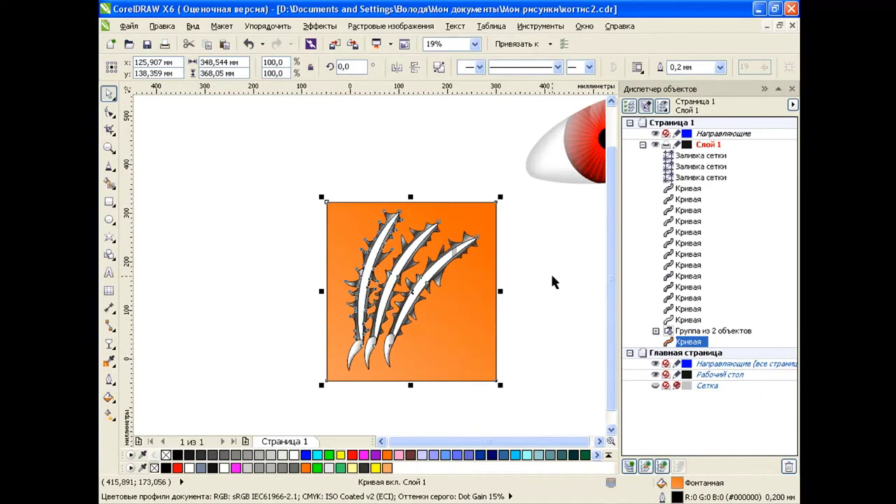
left_click(550, 272)
- Shrink the red eye glow, place it over the middle claws, and tilt it to follow them
left_click_drag(580, 155, 570, 185)
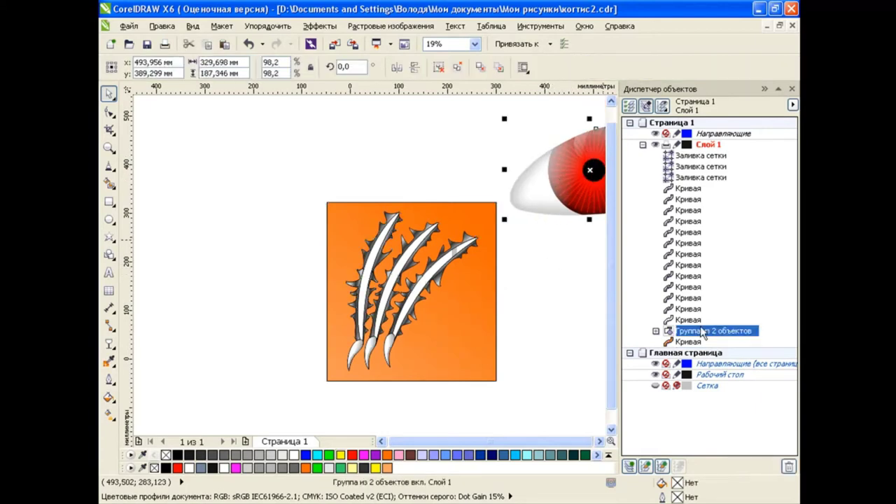
left_click_drag(706, 330, 700, 353)
left_click_drag(589, 182, 410, 301)
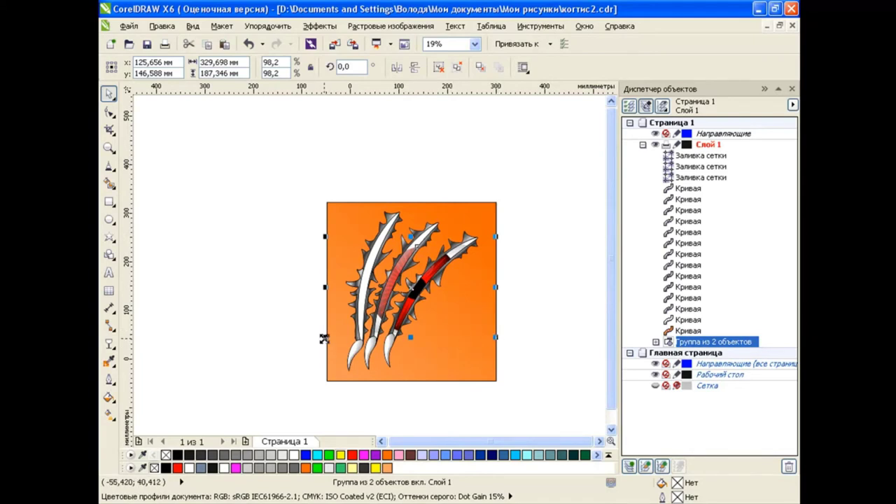
left_click_drag(323, 340, 373, 312)
left_click_drag(434, 274, 394, 277)
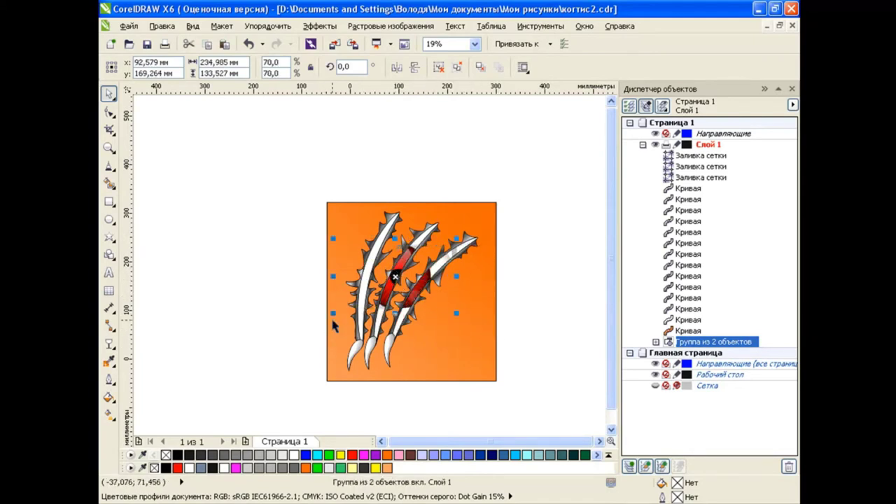
left_click_drag(333, 314, 348, 306)
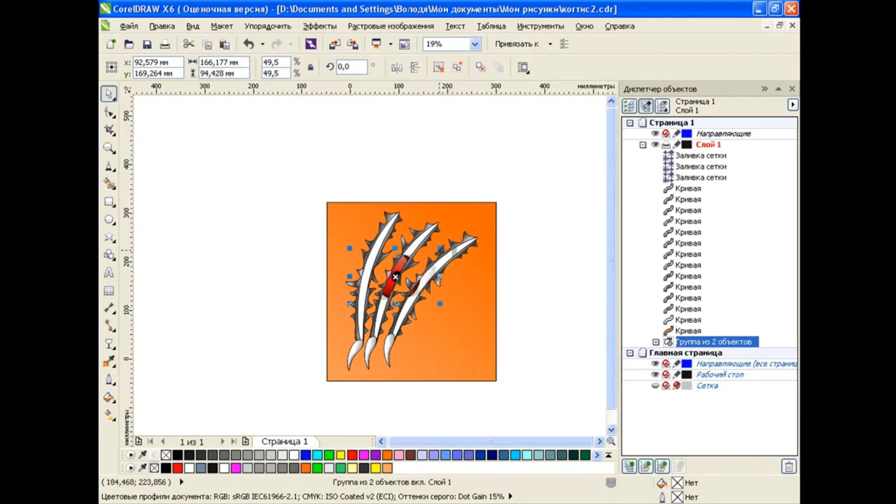
mouse_move(439, 247)
left_mouse_down()
mouse_move(448, 252)
mouse_move(455, 230)
left_mouse_up()
- Enlarge the red glow slightly, nudge it left, and delete the spare white claw curve
left_click(499, 290)
left_click(413, 287)
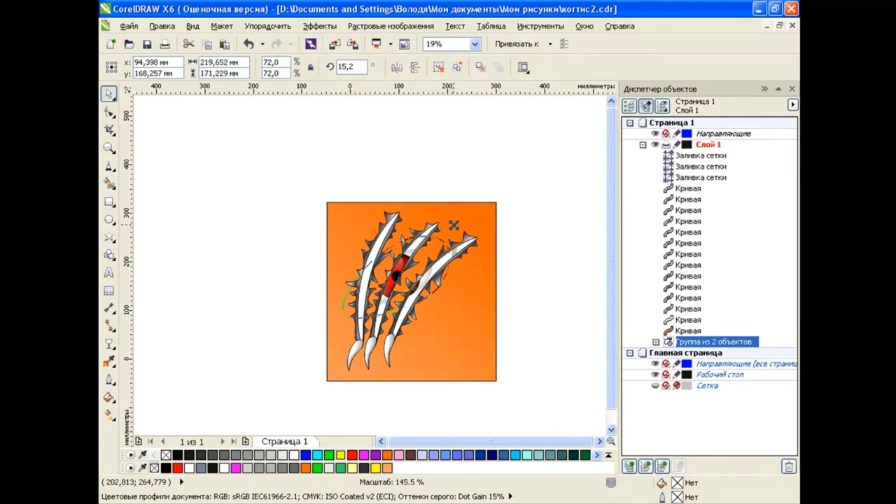
left_click(539, 281)
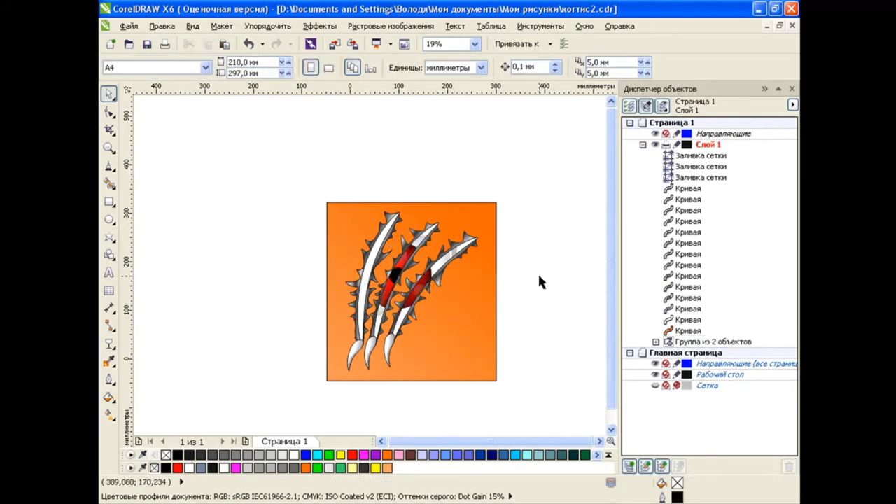
left_click(411, 268)
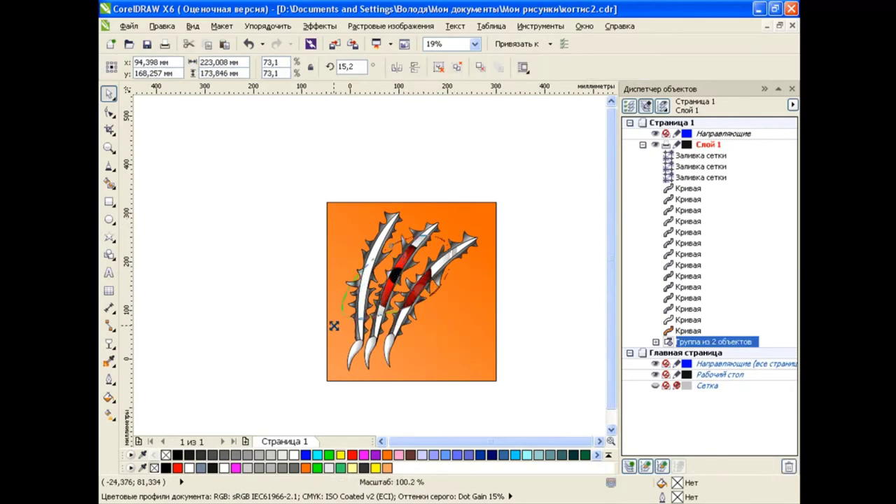
left_click_drag(333, 325, 321, 338)
left_click_drag(395, 273, 279, 273)
left_click(524, 287)
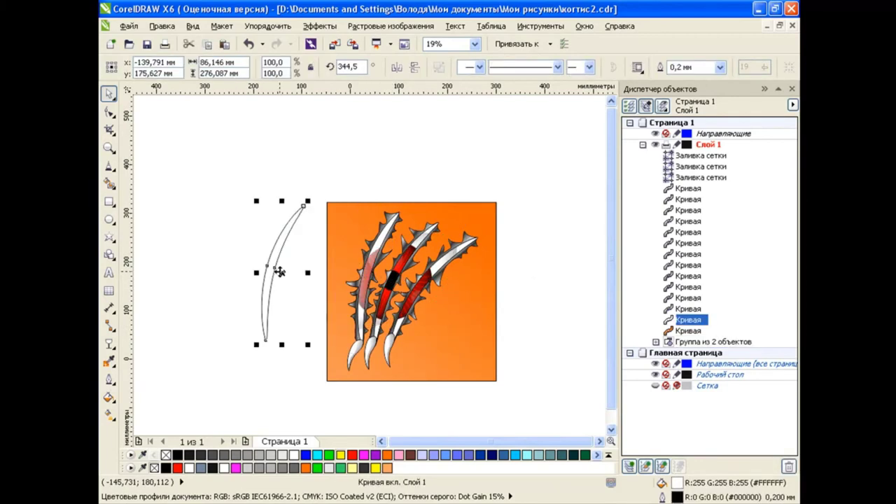
key("Delete")
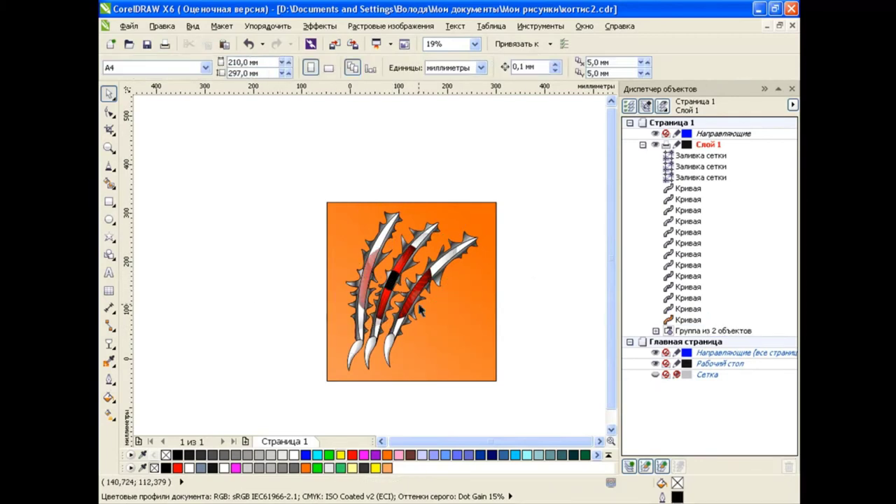
- Remove the outlines from all the artwork and close the Object Manager
scroll(483, 343, "up", 1)
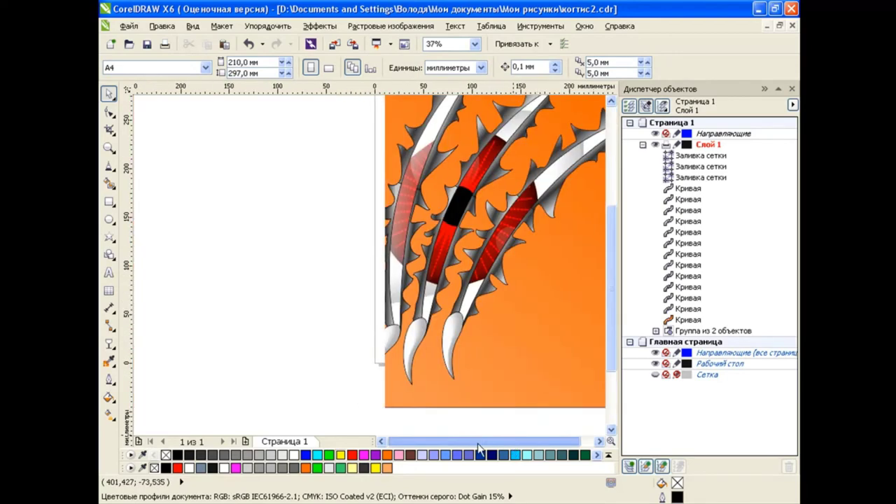
scroll(548, 295, "down", 1)
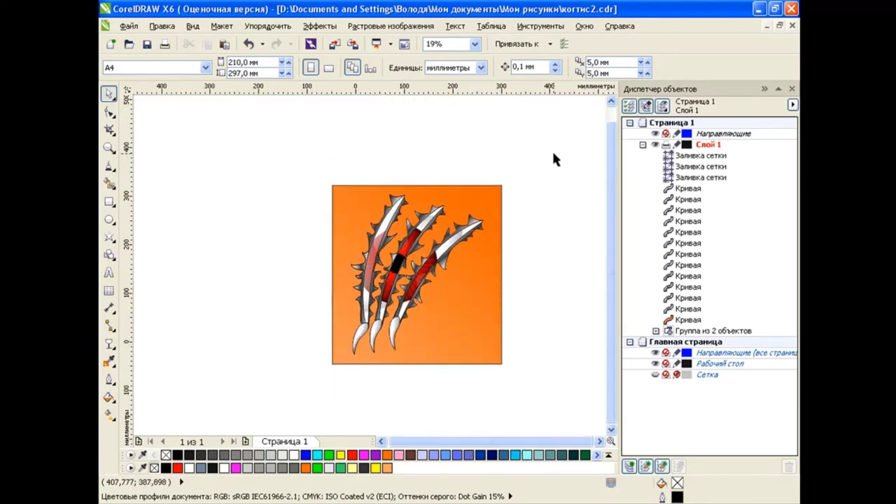
left_click_drag(551, 153, 308, 382)
right_click(166, 455)
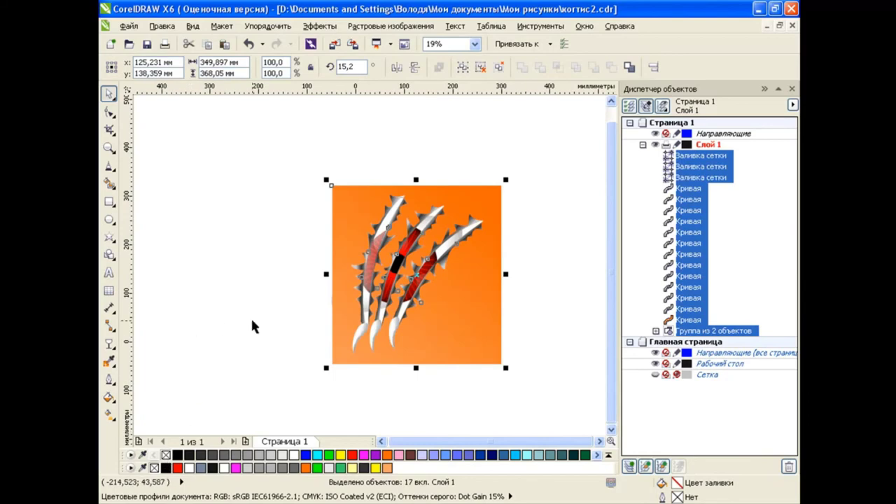
scroll(518, 296, "up", 1)
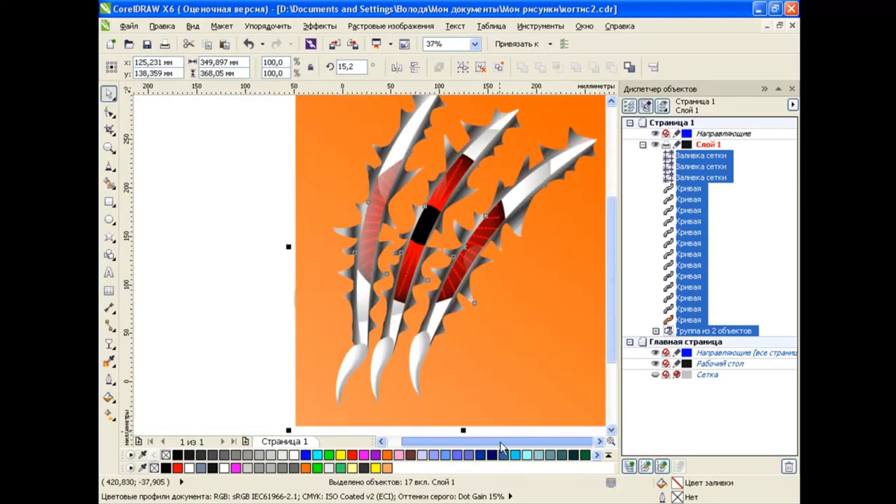
left_click(791, 88)
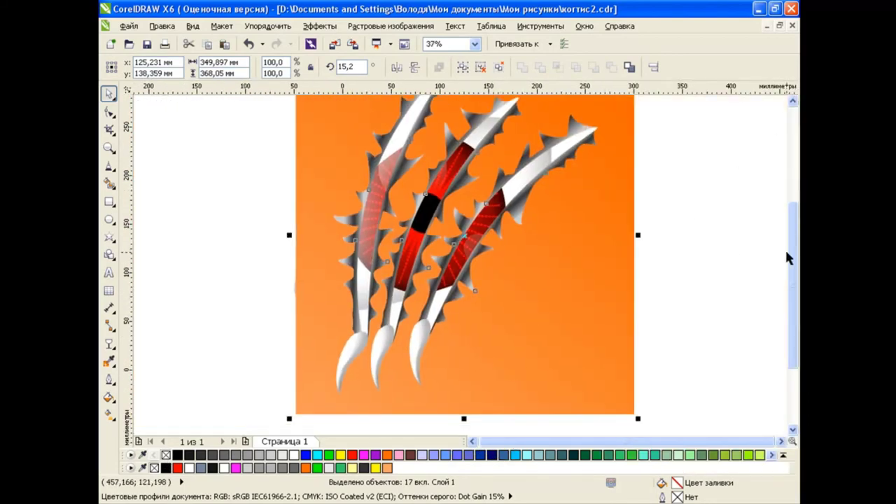
- Open the background's fill options to switch its gradient to blue
left_click(698, 320)
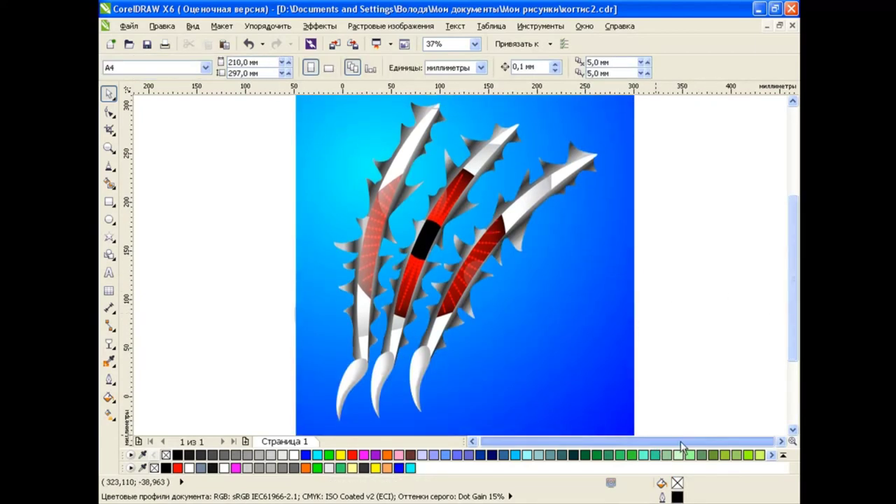
left_click_drag(490, 441, 471, 448)
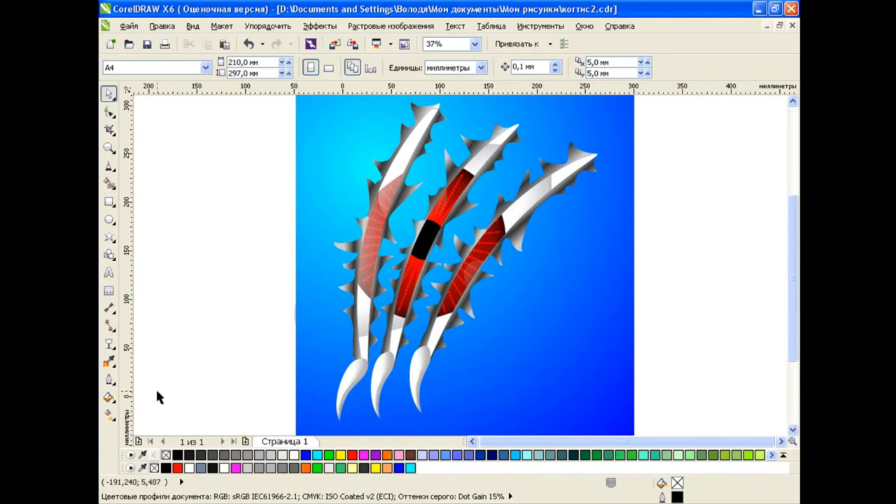
left_click(109, 396)
left_click(180, 344)
left_click(459, 296)
left_click(590, 354)
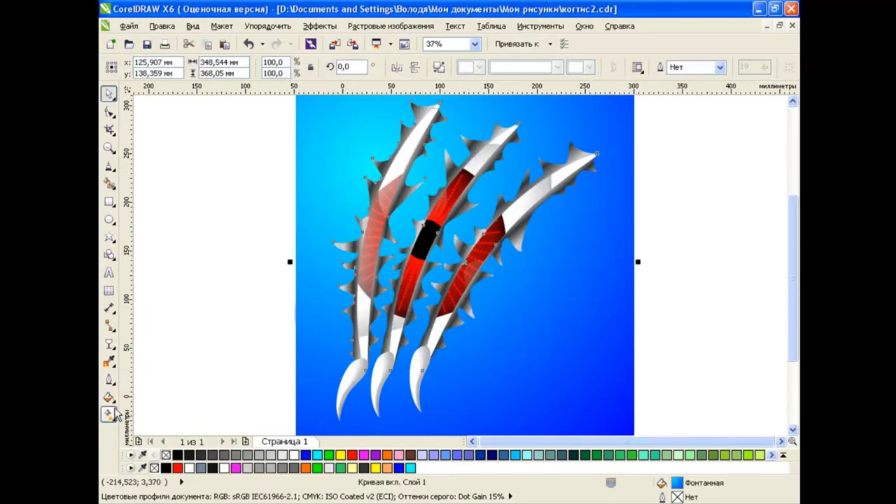
- Stretch the black backing rectangle slightly taller at the top, leaving the background gradient unchanged
left_click(108, 396)
left_click(157, 416)
left_click(505, 371)
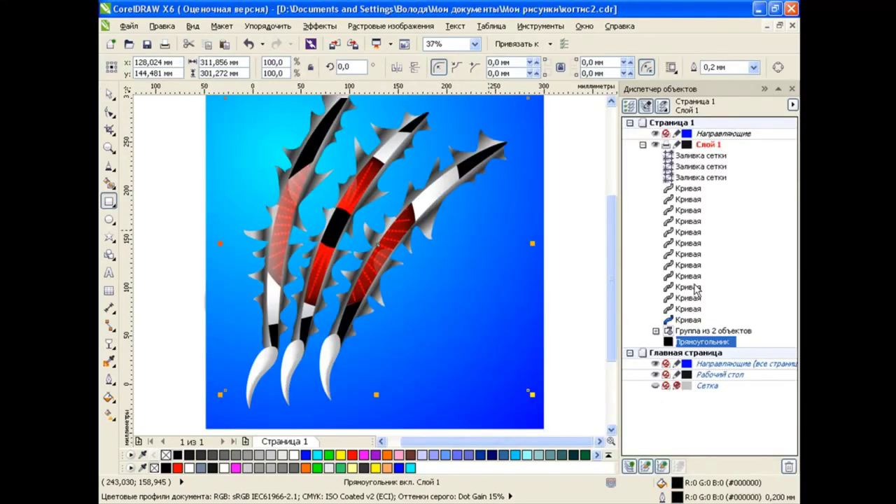
scroll(318, 203, "down", 2)
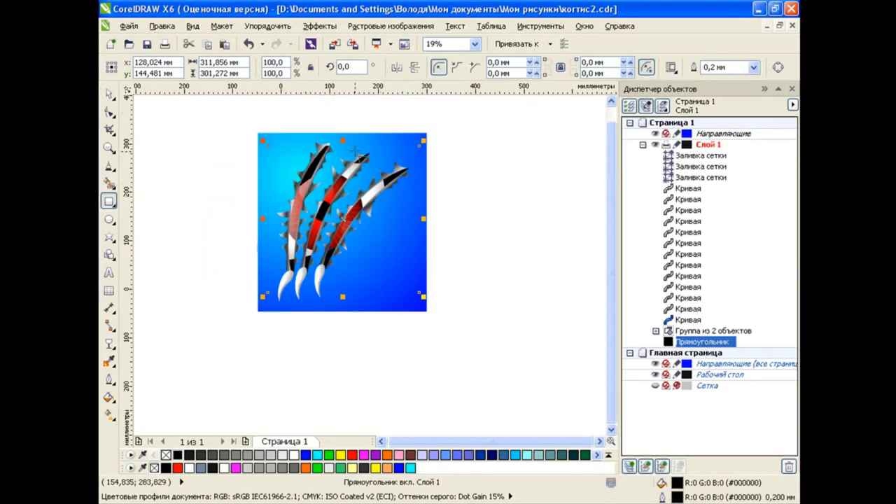
left_click_drag(342, 140, 342, 132)
key("space")
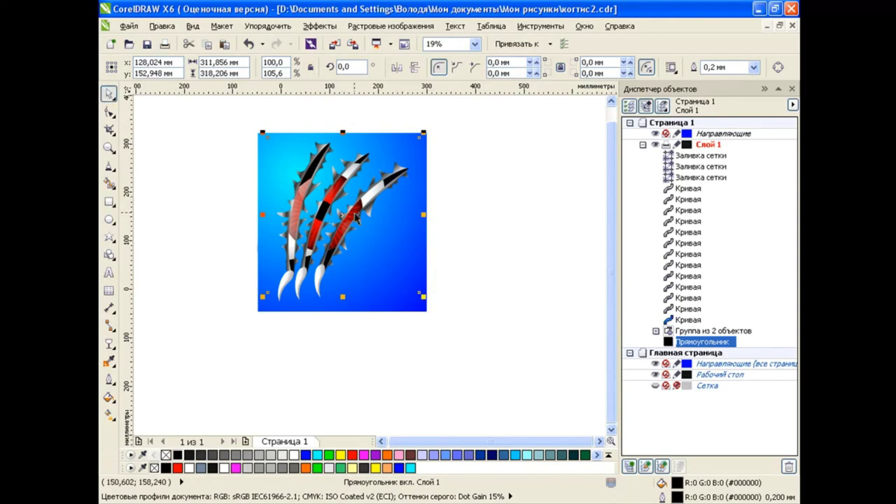
- Select claw curves, try moving the black rectangle, then undo that move
left_click(702, 341)
left_click(387, 182)
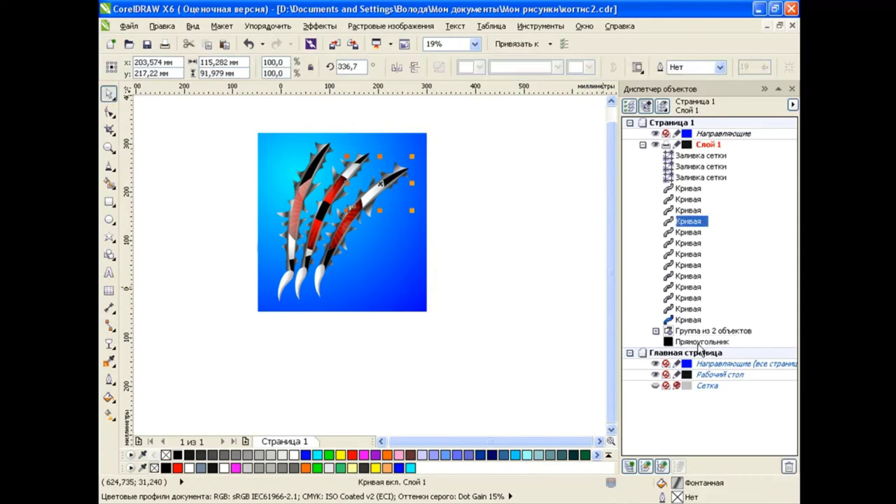
left_click_drag(342, 217, 482, 217)
key("ctrl+z")
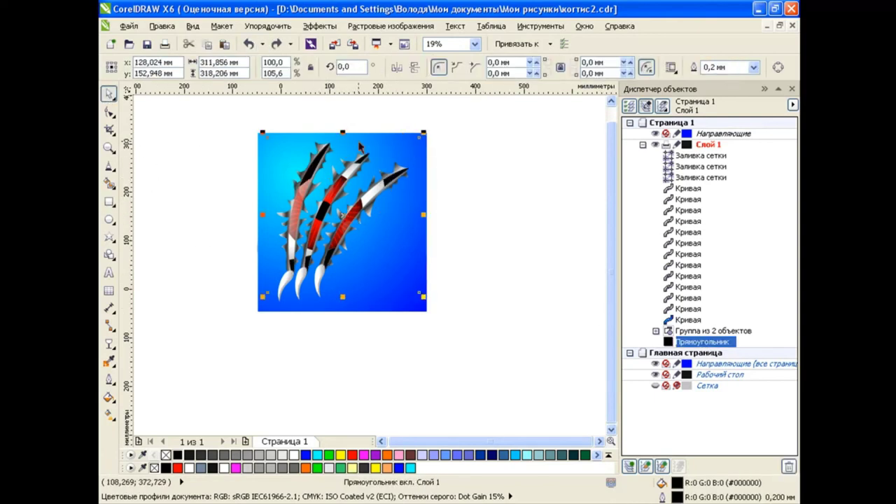
left_click(502, 264)
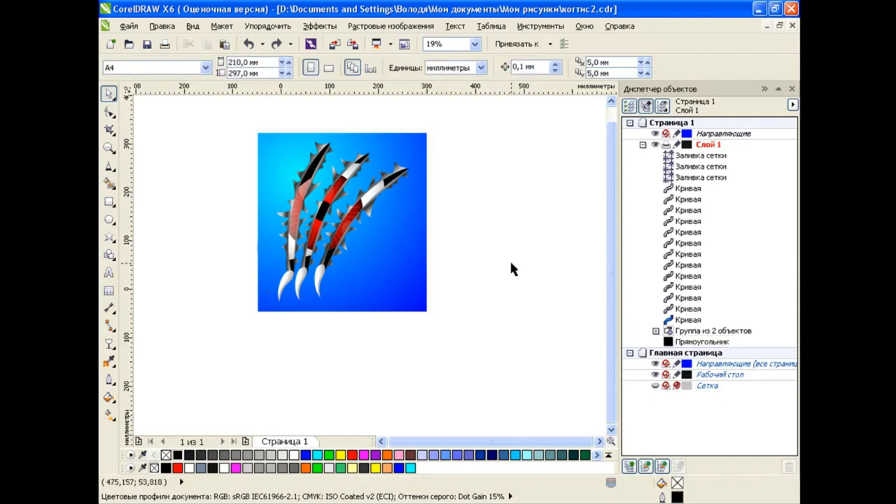
- Group all 18 artwork objects and shift the group slightly up and right
left_click(430, 210)
left_click_drag(200, 116, 571, 372)
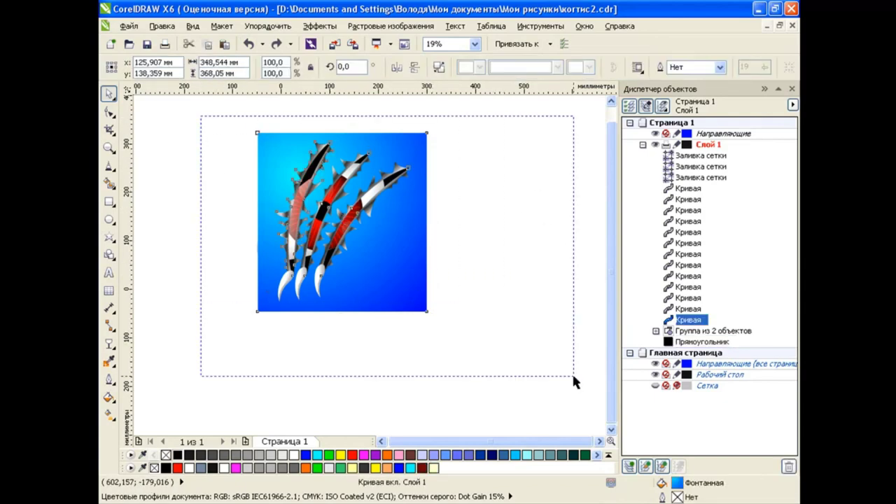
key("ctrl+g")
left_click_drag(349, 209, 358, 186)
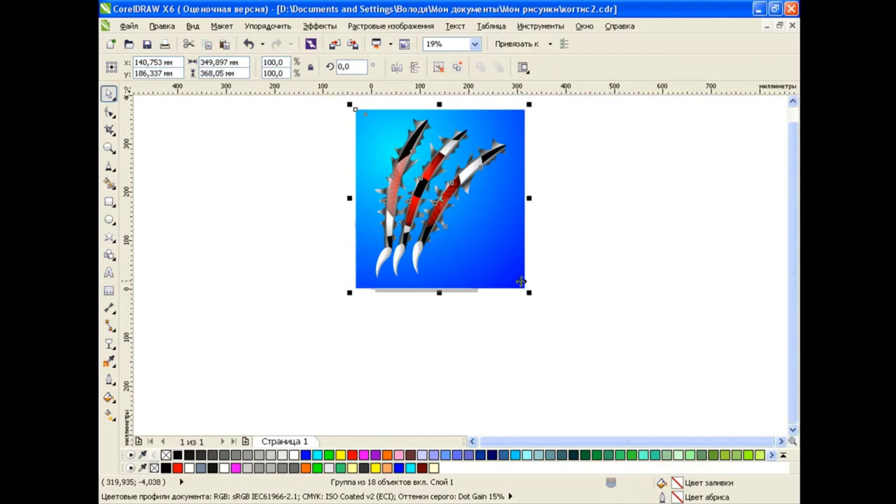